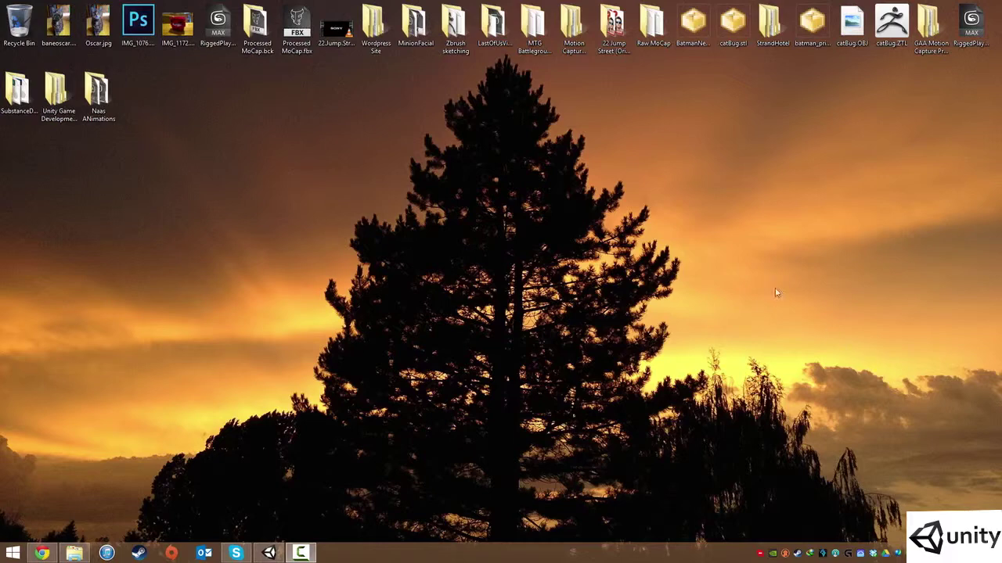
Step: Switch to the Unity editor and examine the player cube and the Floor plane in the Test scene
click(268, 553)
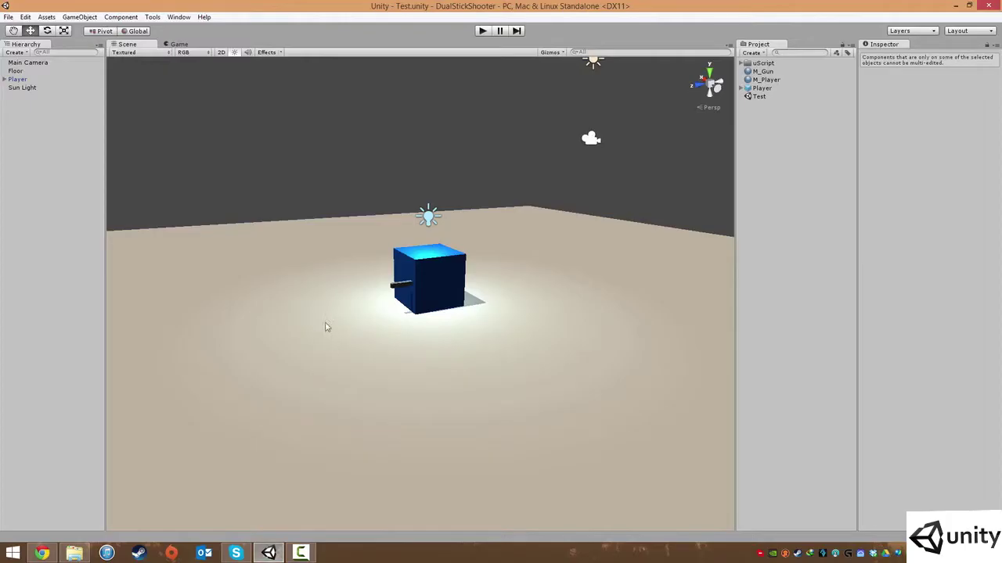
scroll(494, 313, down, 6)
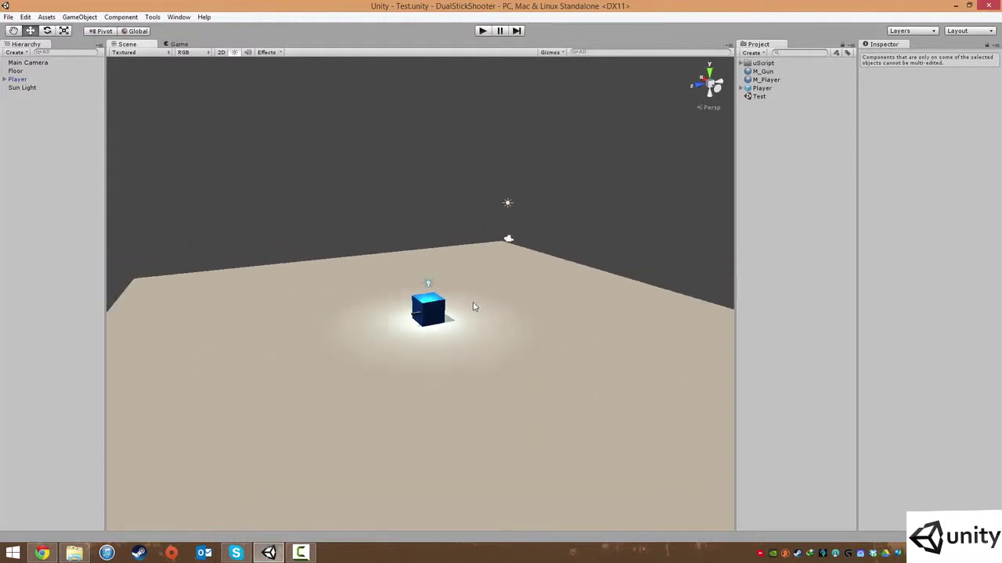
scroll(473, 304, up, 2)
scroll(473, 306, up, 1)
mouse_move(429, 334)
middle_down()
mouse_move(444, 313)
mouse_move(438, 320)
middle_up()
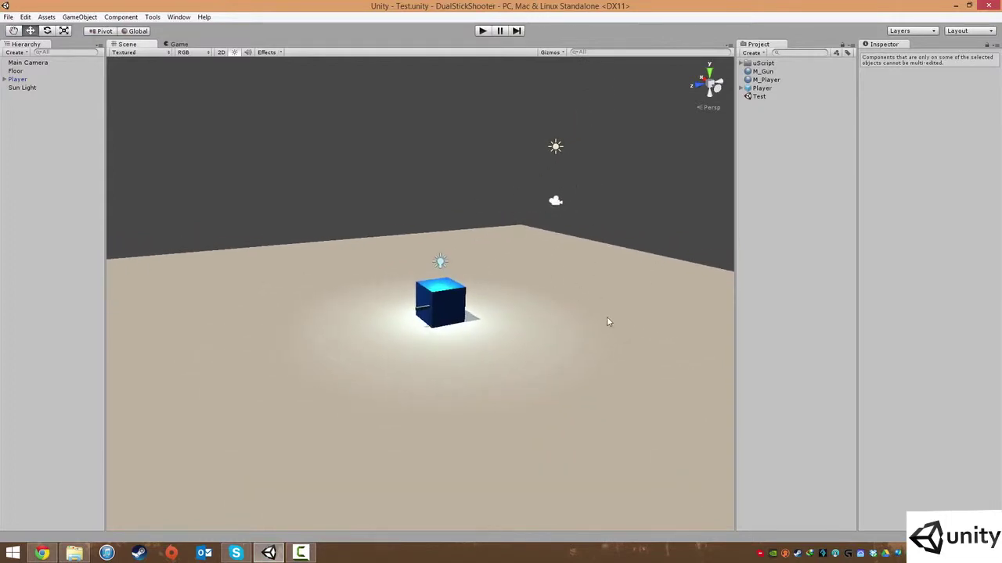
click(517, 277)
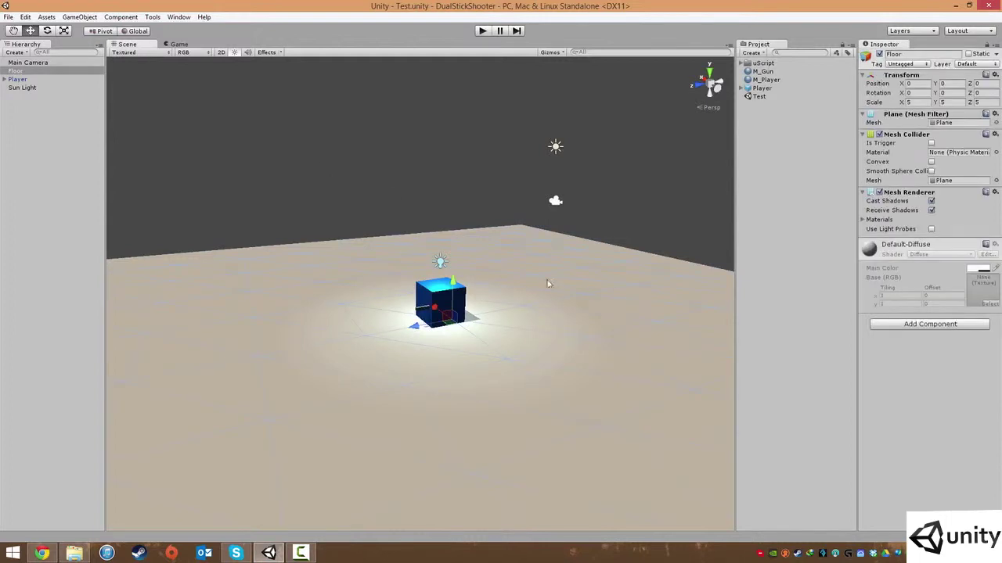
click(651, 216)
alt+drag(597, 331, 523, 263)
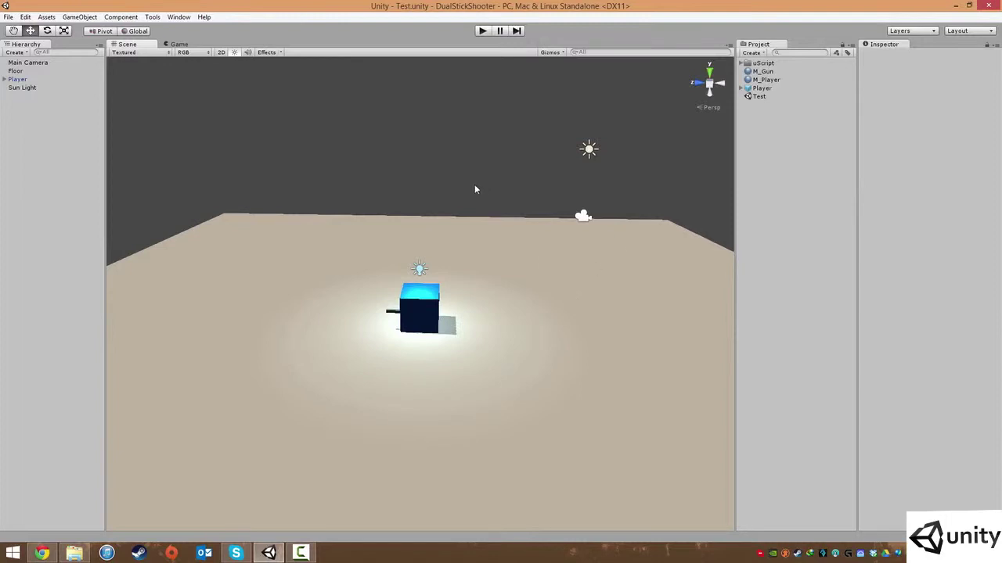
scroll(482, 201, down, 3)
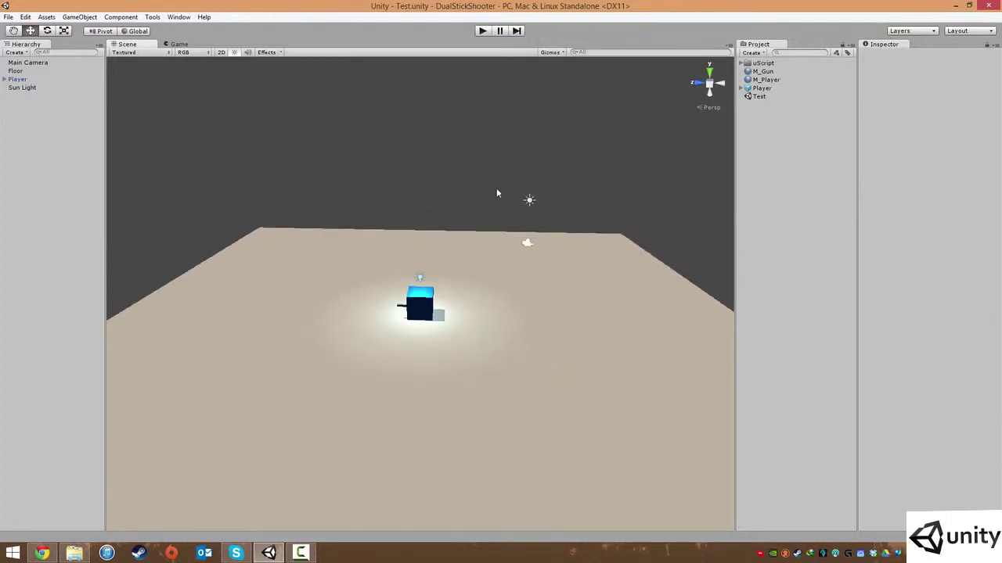
alt+drag(496, 192, 551, 306)
scroll(518, 250, down, 5)
click(470, 295)
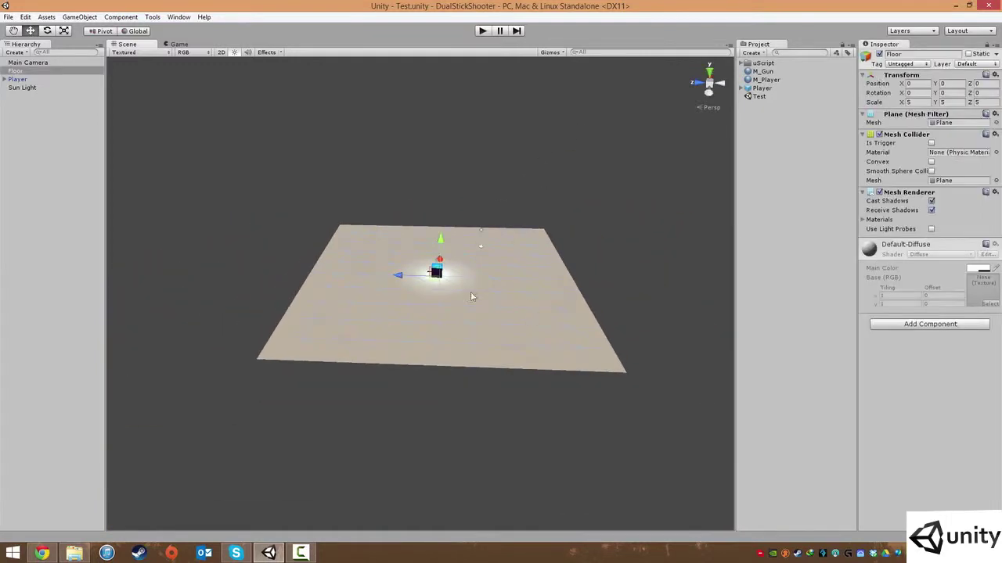
alt+drag(509, 278, 505, 304)
scroll(506, 304, up, 5)
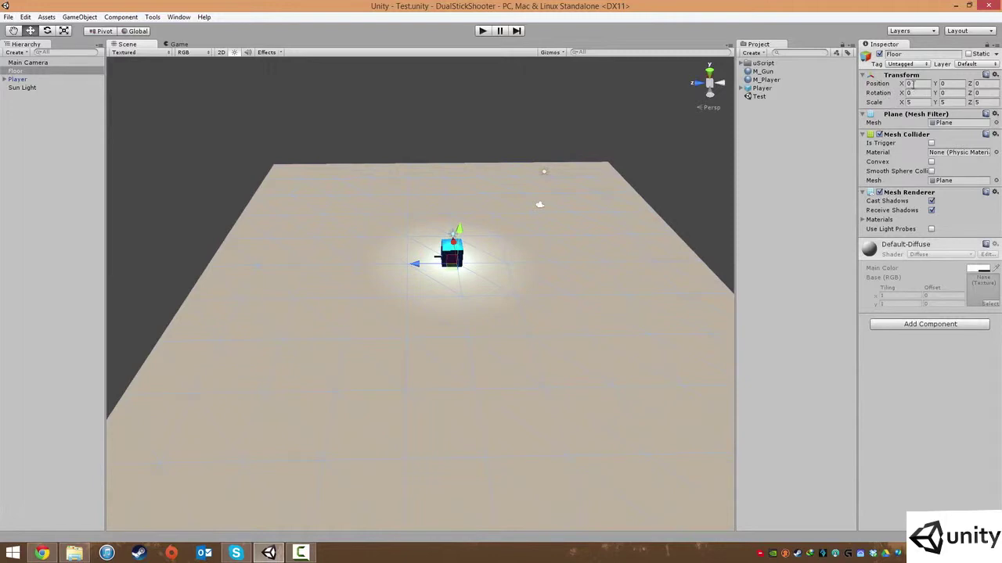
click(401, 111)
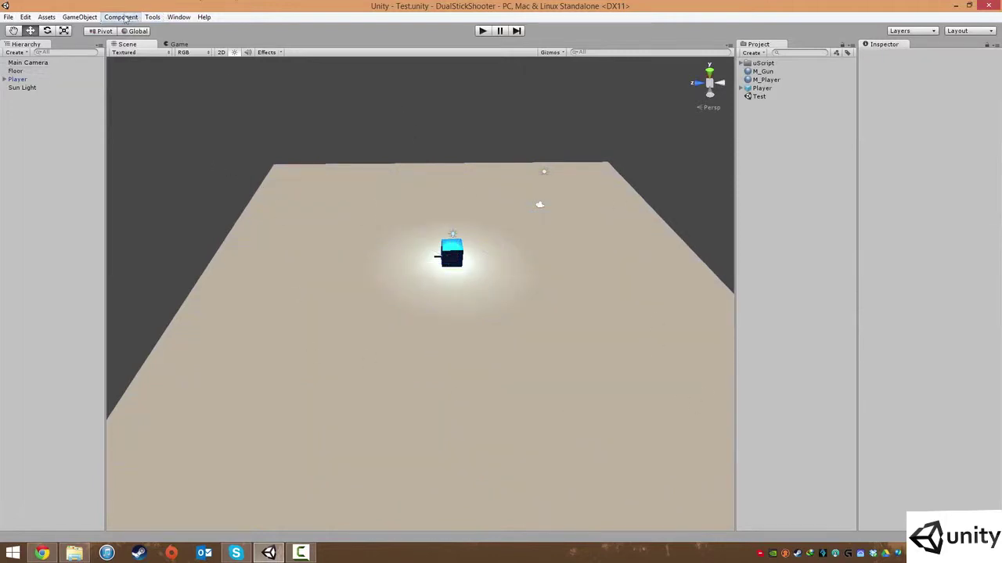
click(79, 17)
mouse_move(110, 54)
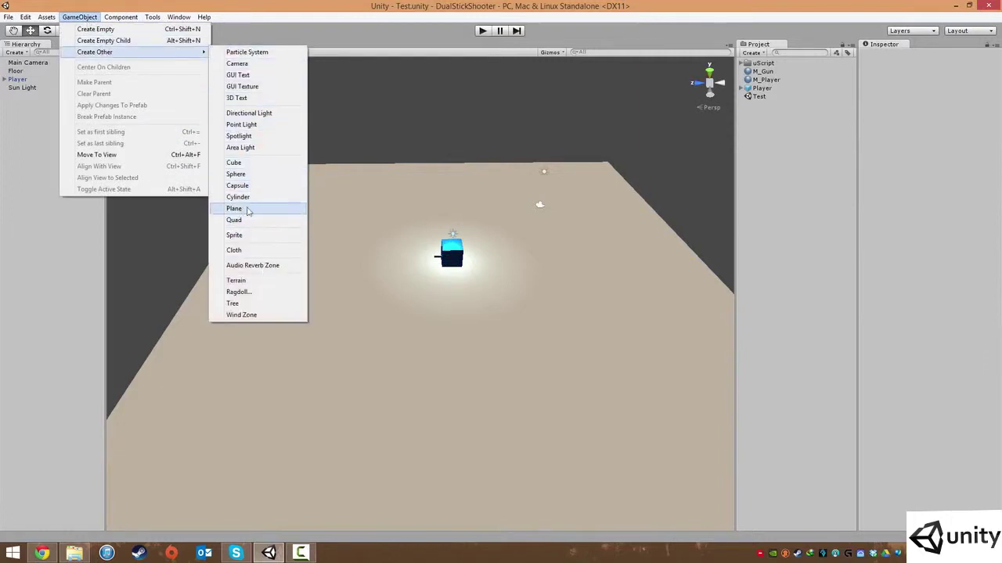
click(493, 107)
Step: Select the Floor plane and set its scale to 15 on X, Y and Z
click(591, 301)
middle_drag(547, 288, 524, 297)
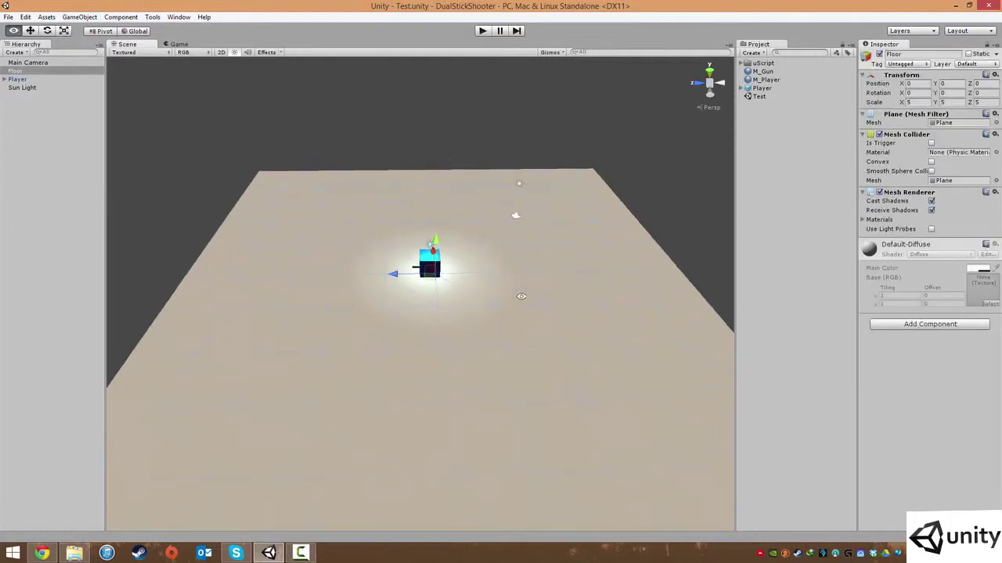
alt+drag(524, 297, 497, 252)
scroll(496, 244, up, 5)
middle_drag(496, 244, 492, 277)
scroll(492, 277, up, 5)
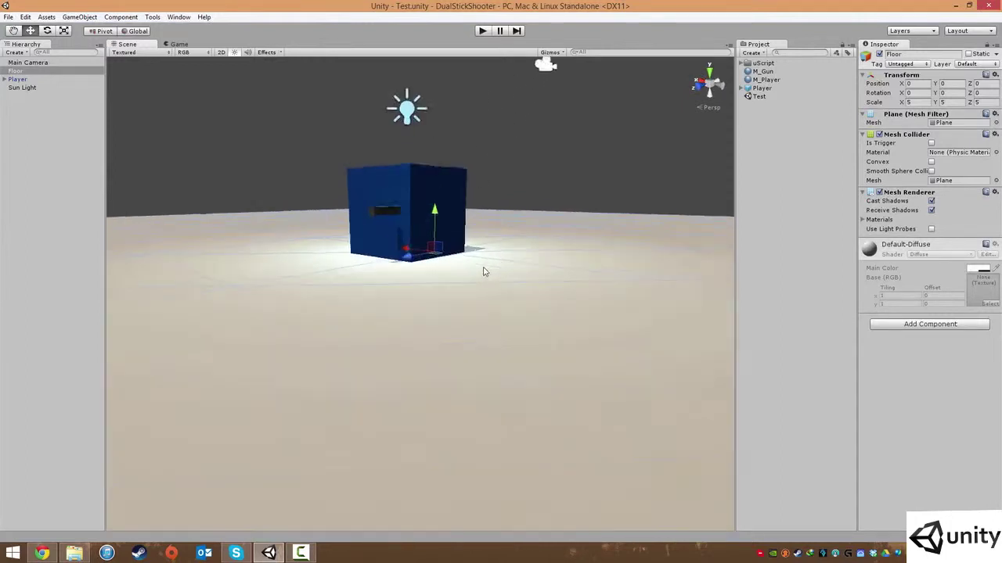
scroll(489, 249, down, 15)
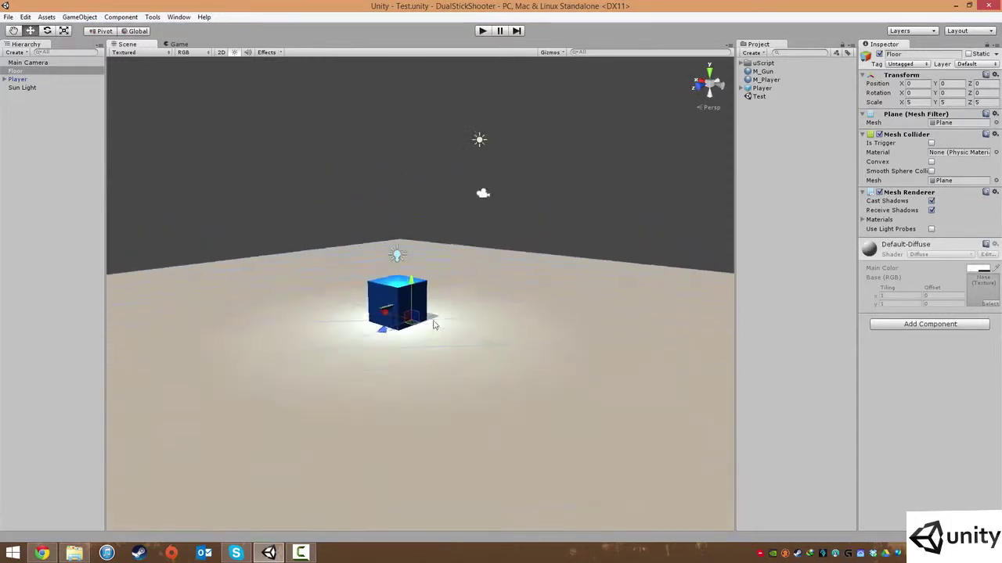
alt+drag(504, 280, 374, 413)
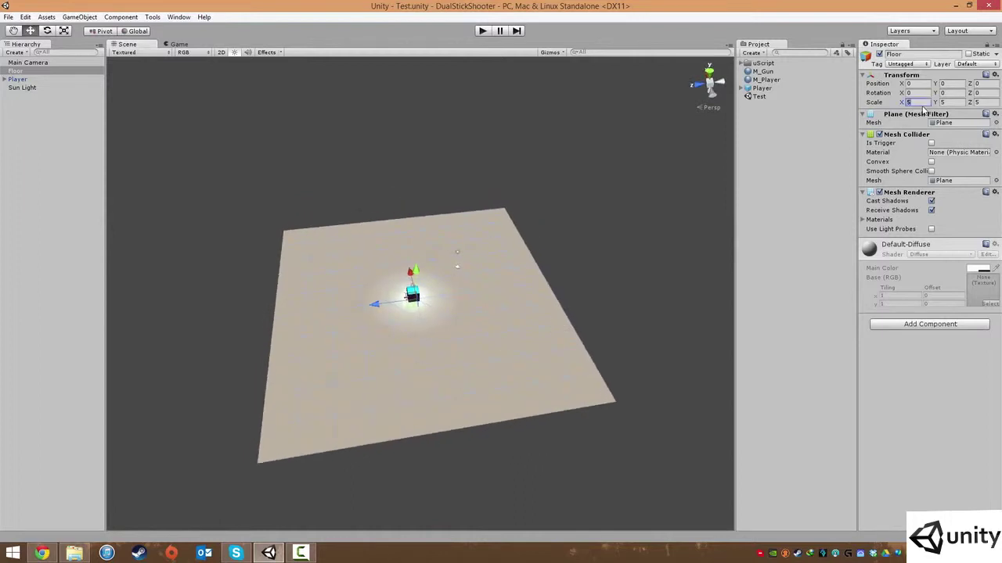
text(15)
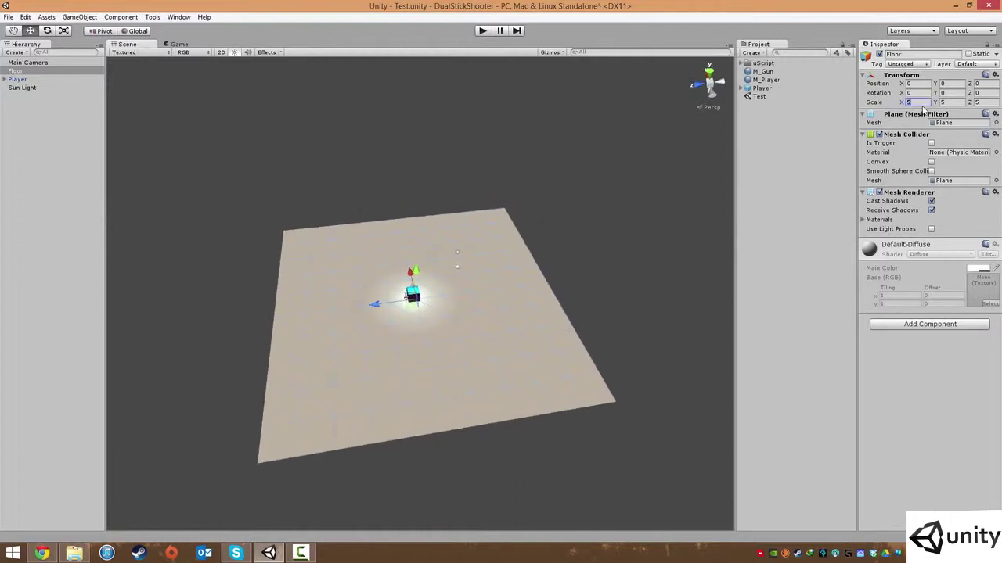
key(Tab)
text(15)
key(Tab)
text(15)
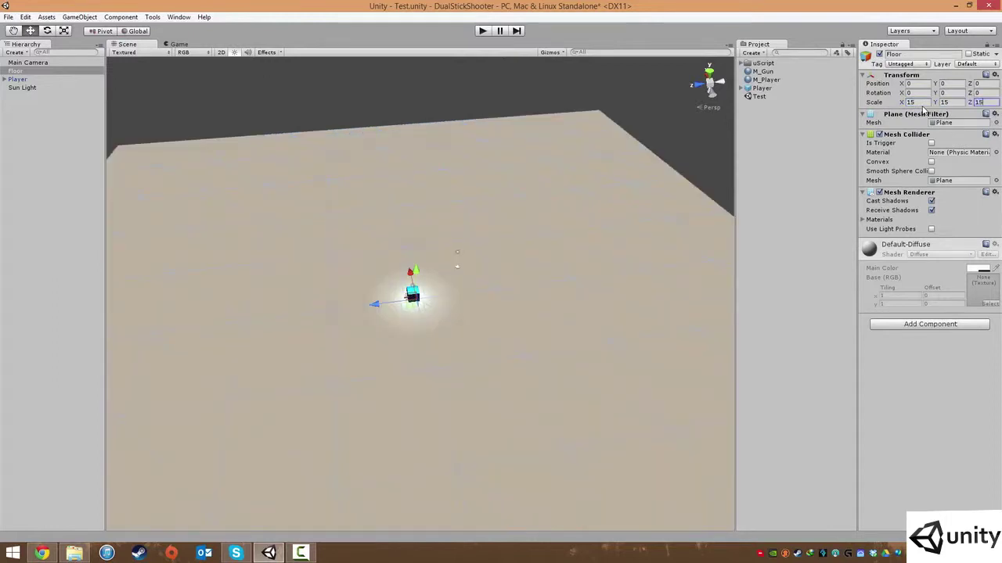
Step: Set the Floor plane's scale to 10 on the X, Y and Z axes
middle_drag(484, 350, 516, 324)
alt+drag(516, 324, 535, 255)
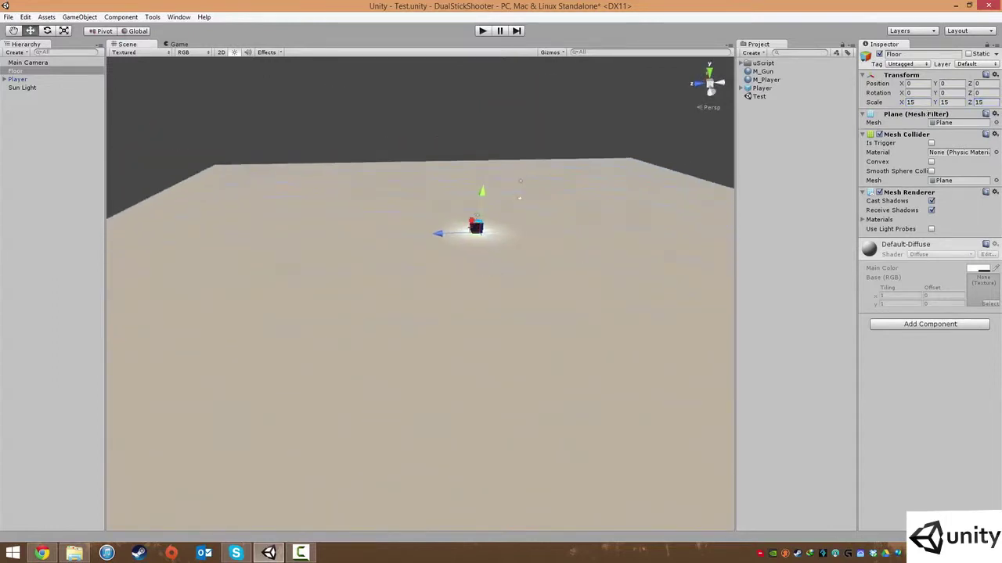
text(10)
key(Tab)
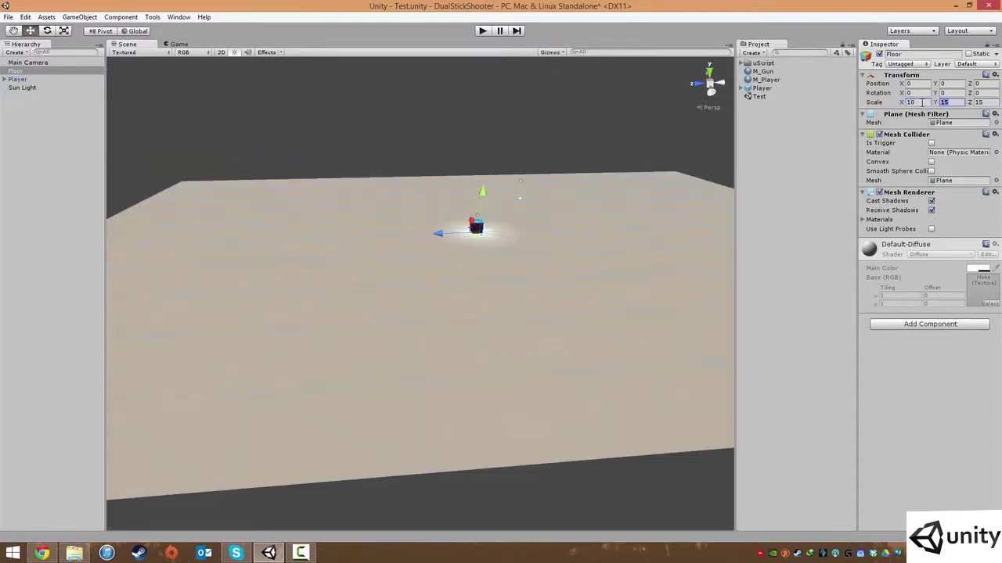
text(10)
key(Tab)
text(10)
Step: Examine the resized Floor plane and the player cube in the scene from several angles
middle_drag(631, 222, 587, 252)
scroll(585, 238, up, 8)
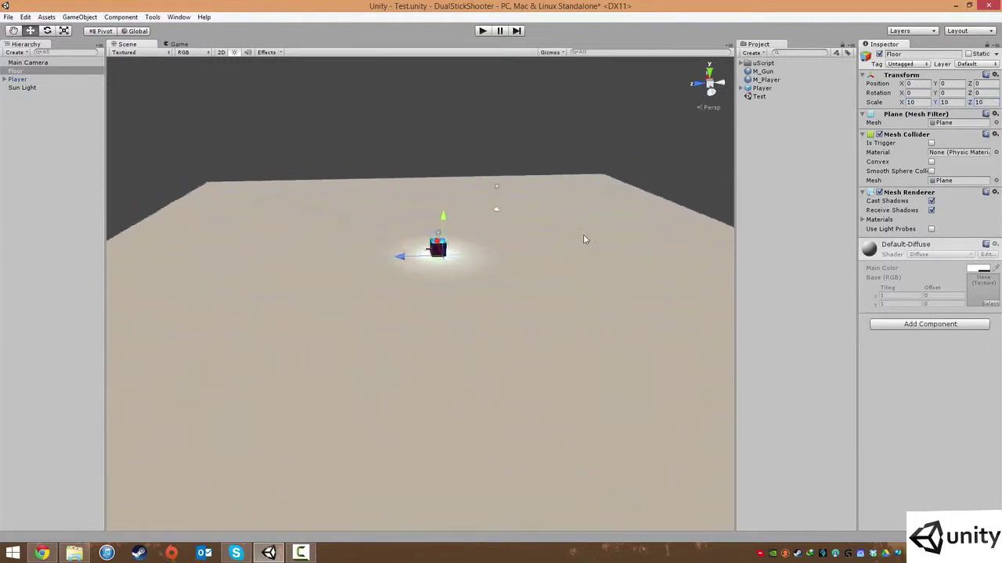
middle_drag(608, 183, 597, 262)
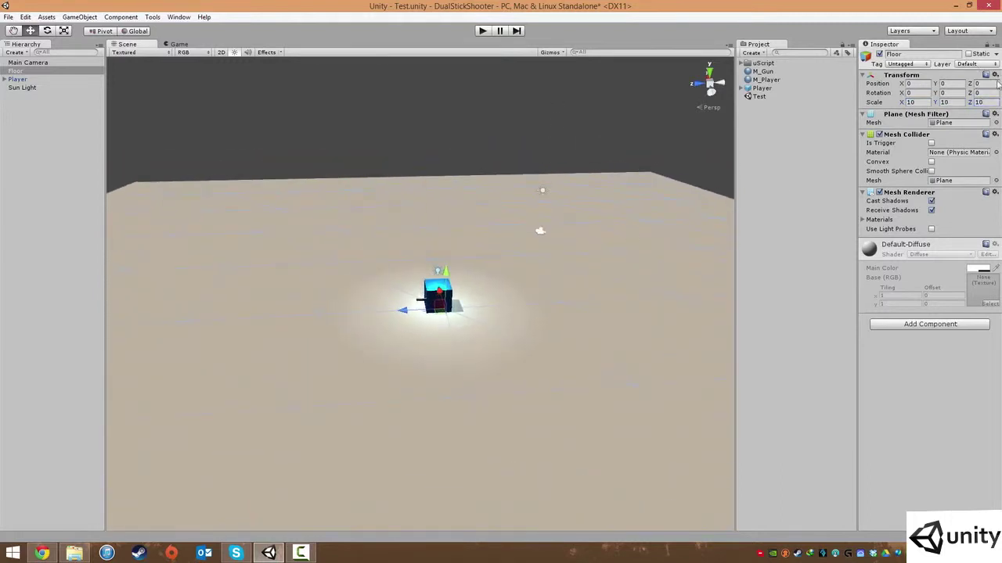
middle_drag(512, 255, 537, 188)
alt+drag(536, 188, 572, 200)
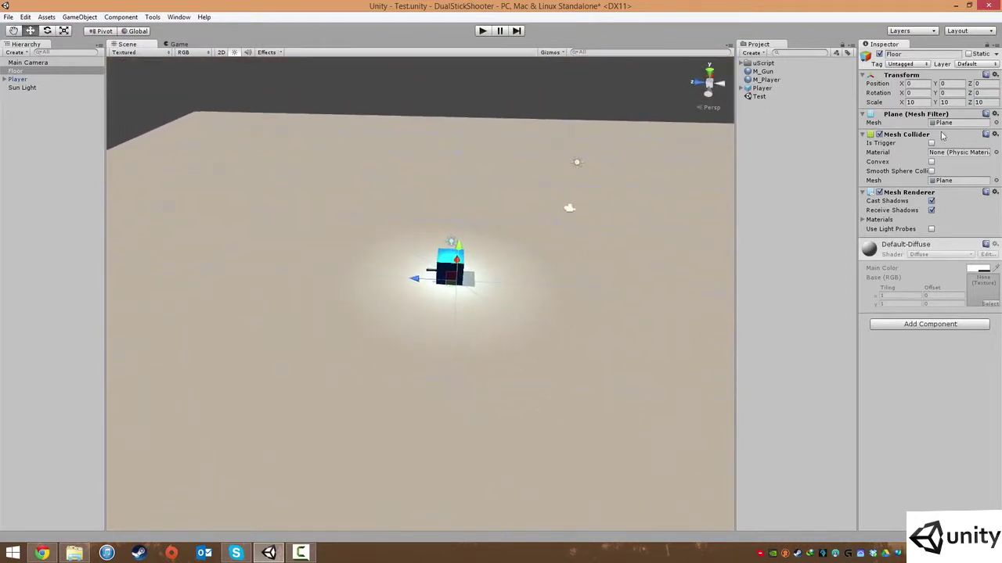
click(908, 54)
click(483, 88)
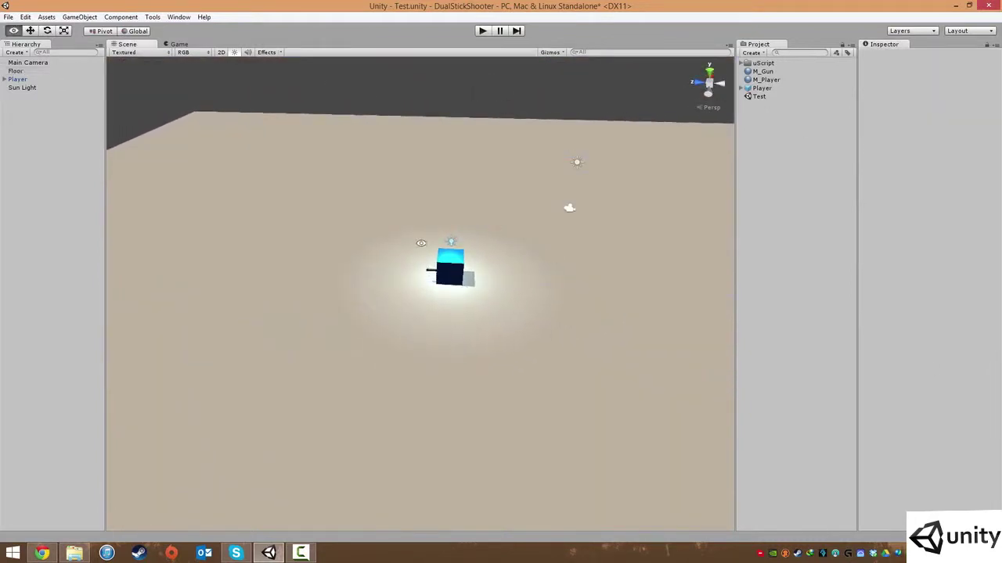
alt+drag(418, 241, 474, 213)
click(14, 72)
alt+drag(427, 239, 414, 213)
click(345, 135)
scroll(467, 252, up, 5)
scroll(469, 256, up, 8)
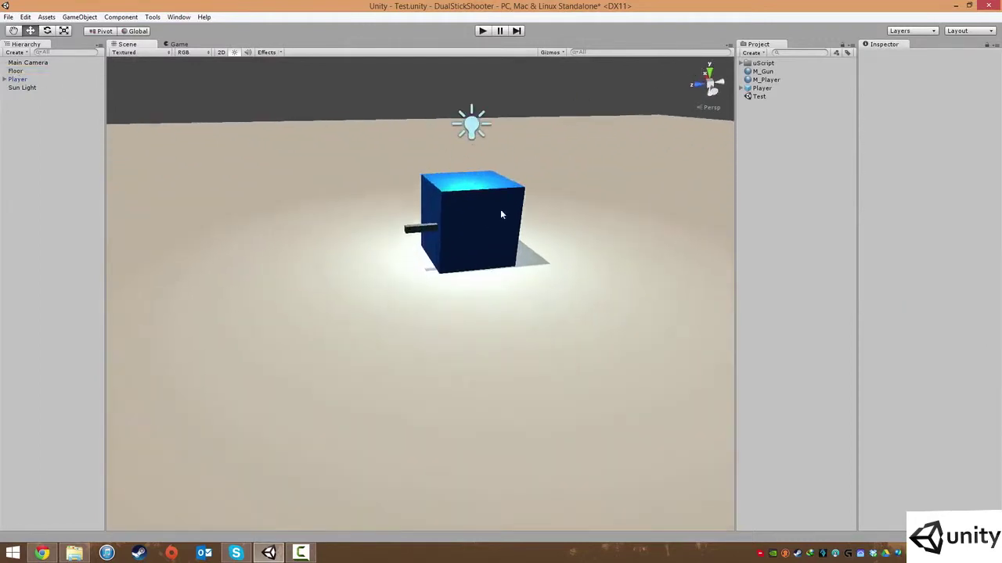
Step: Expand the Player object's children in the scene hierarchy and delete the Player prefab from the project assets
click(5, 79)
click(756, 89)
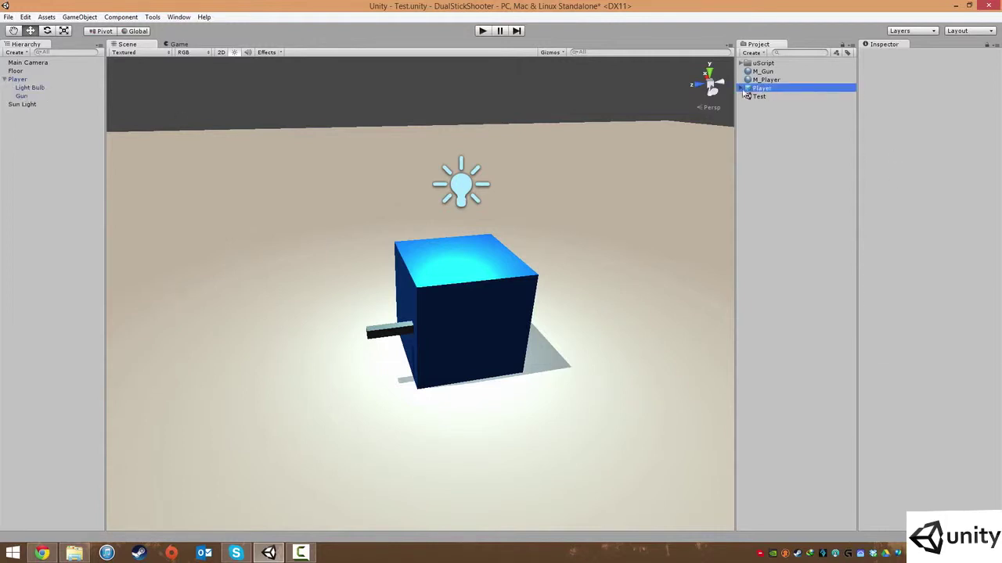
right_click(768, 91)
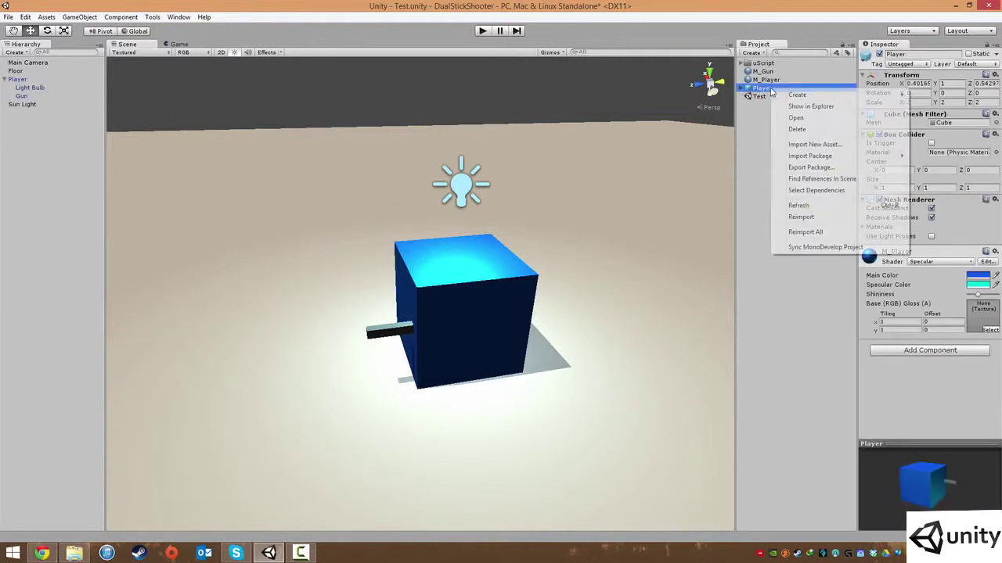
click(813, 132)
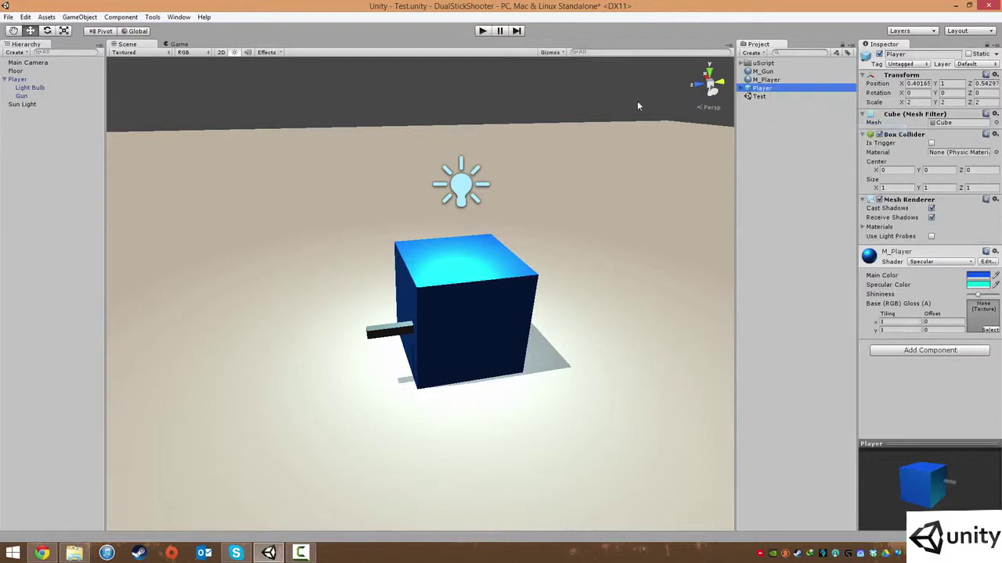
click(500, 298)
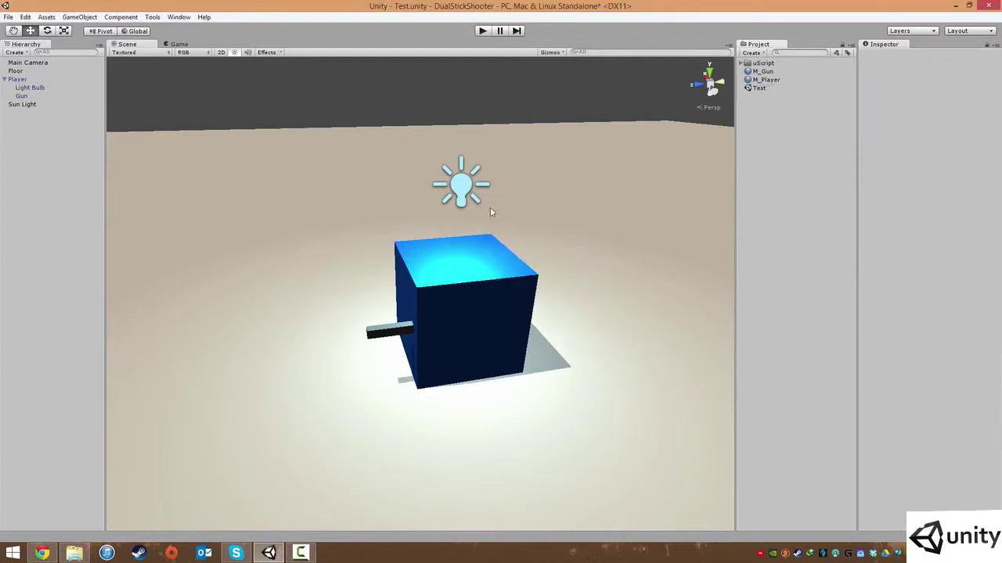
Step: Delete the Player cube, together with its Light Bulb and Gun children, from the scene
middle_drag(517, 305, 530, 235)
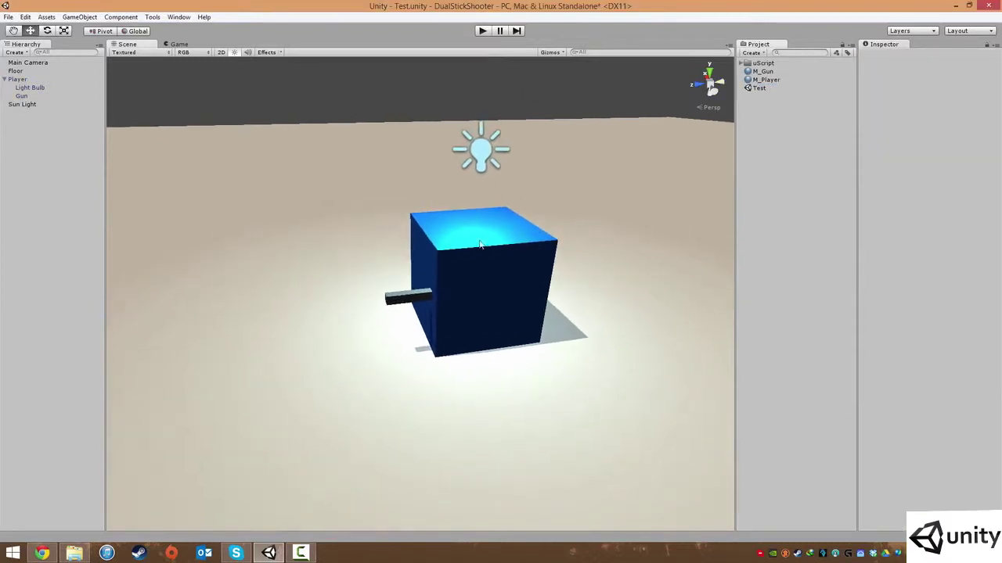
click(467, 258)
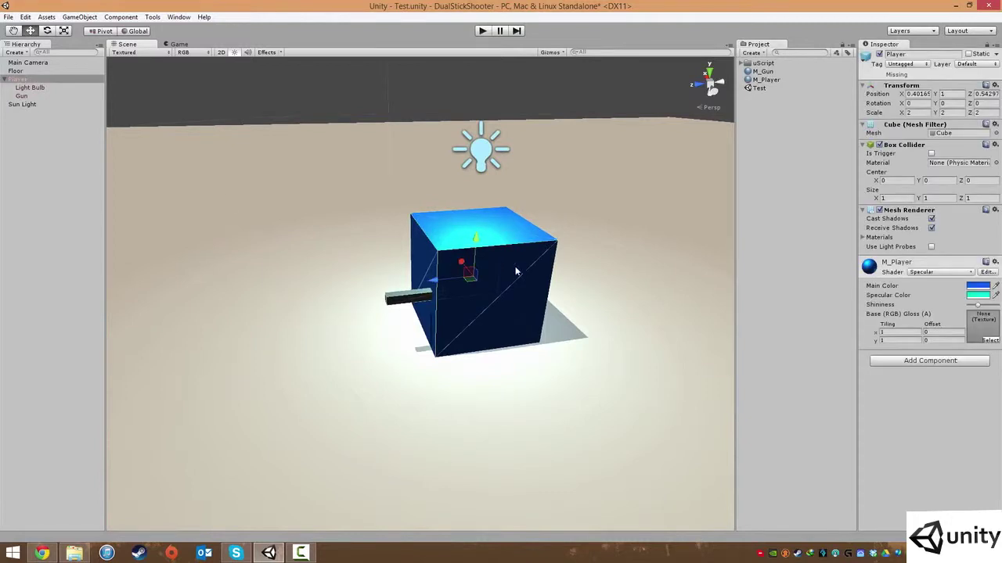
click(22, 80)
key(Delete)
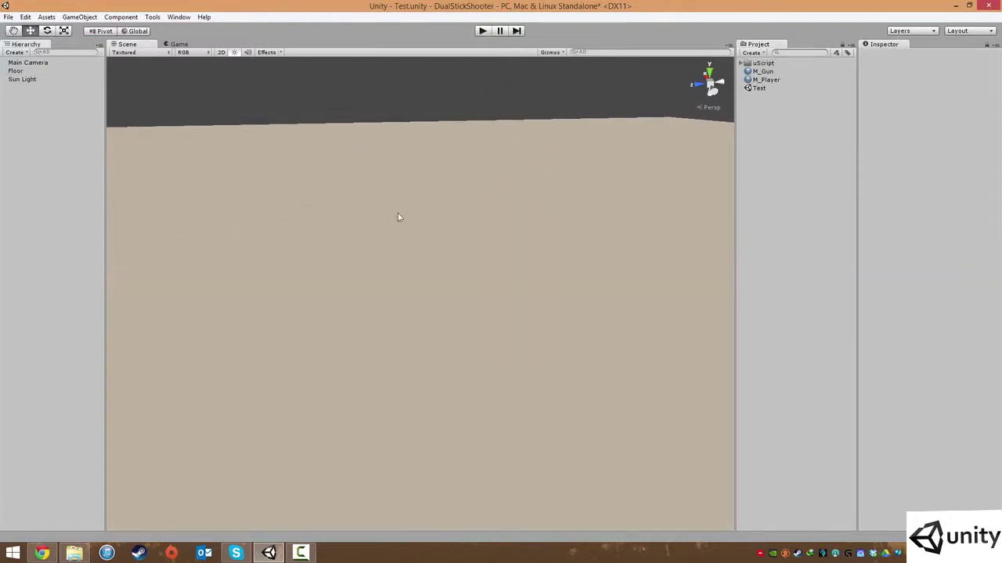
Step: Examine the remaining scene, checking the Sun Light's settings and the Floor plane from different angles
scroll(400, 227, down, 8)
scroll(550, 235, up, 1)
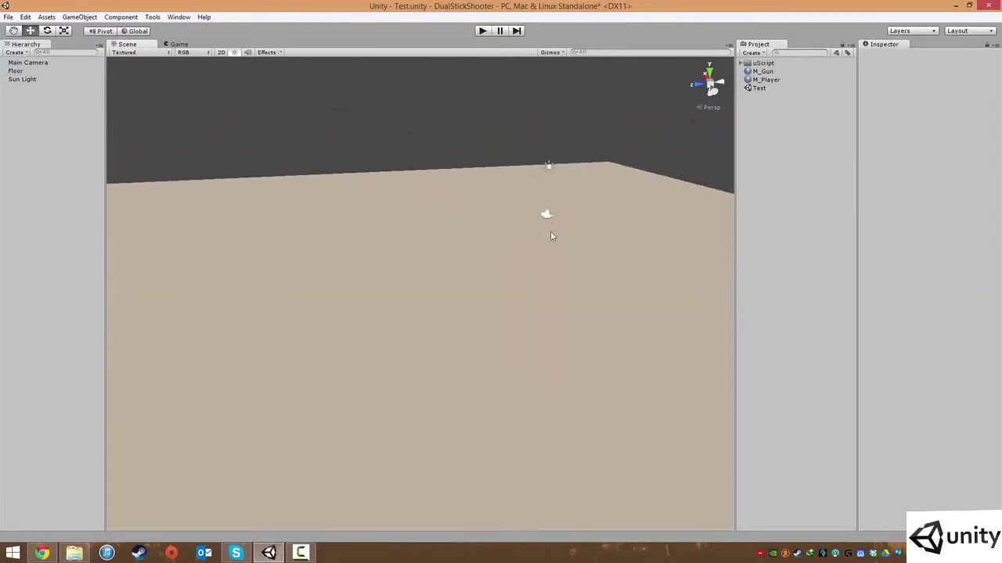
scroll(551, 236, up, 2)
middle_drag(483, 295, 353, 363)
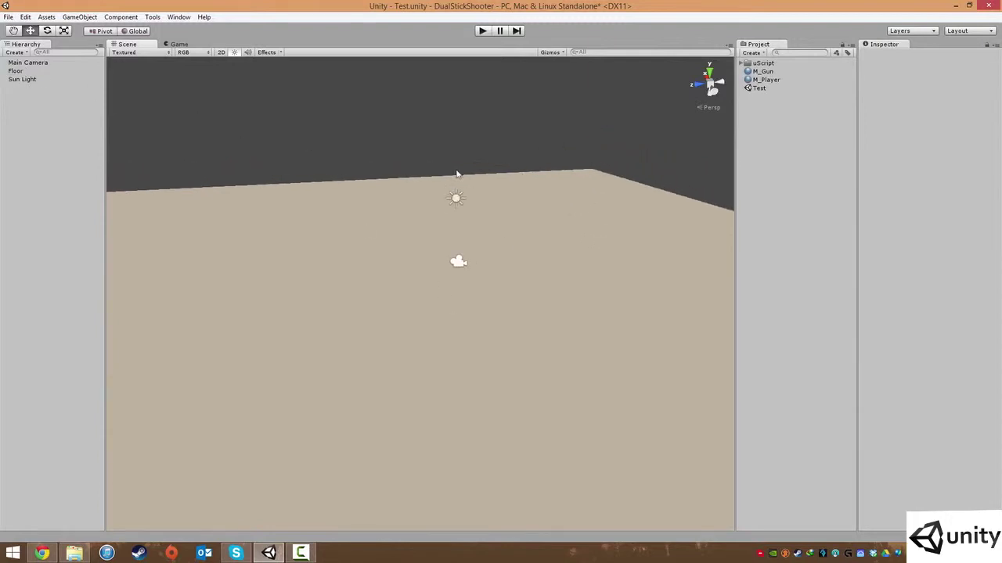
click(456, 197)
right_drag(496, 277, 488, 251)
scroll(486, 250, down, 3)
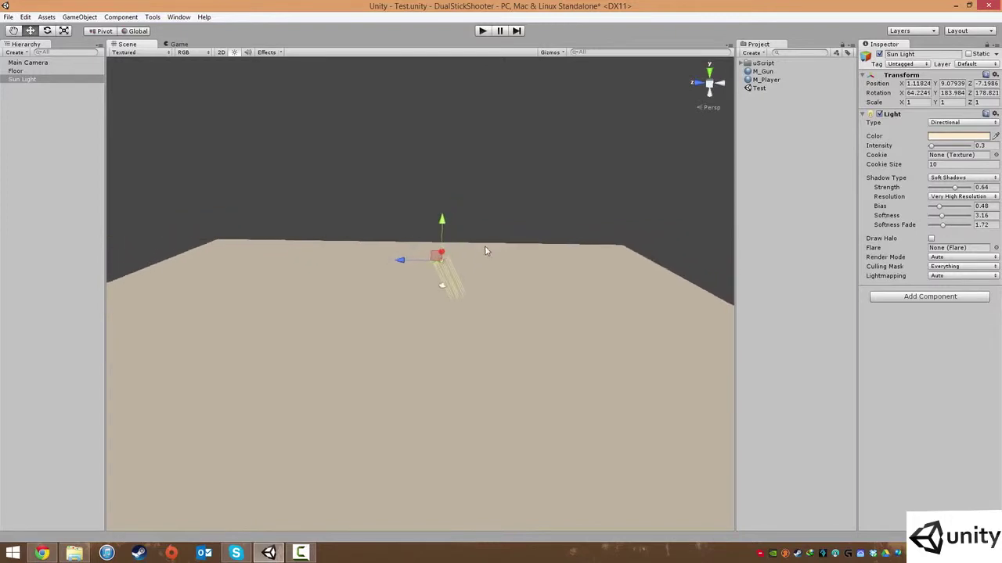
middle_drag(486, 267, 544, 210)
click(387, 162)
scroll(455, 207, down, 5)
alt+drag(454, 207, 489, 291)
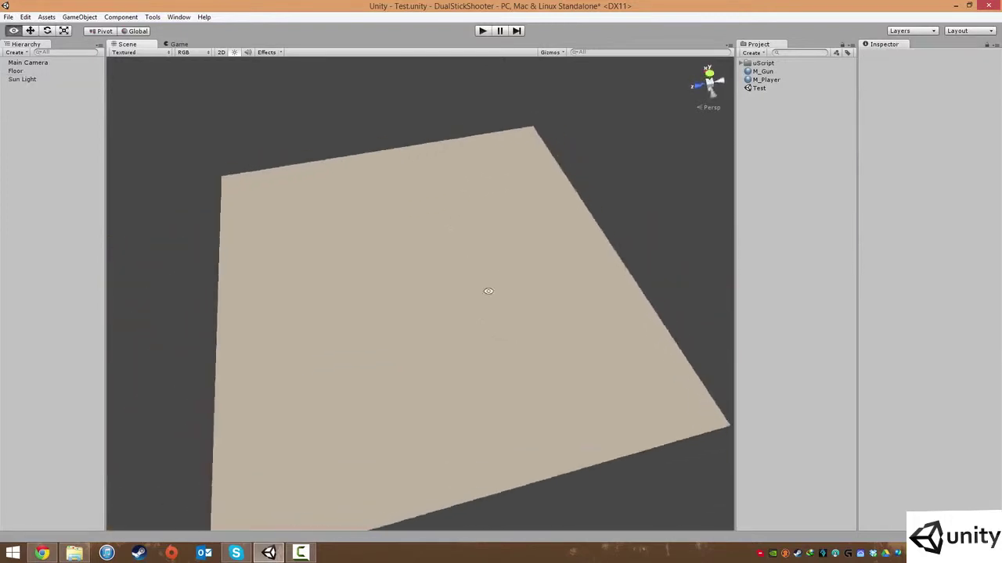
right_drag(488, 291, 430, 301)
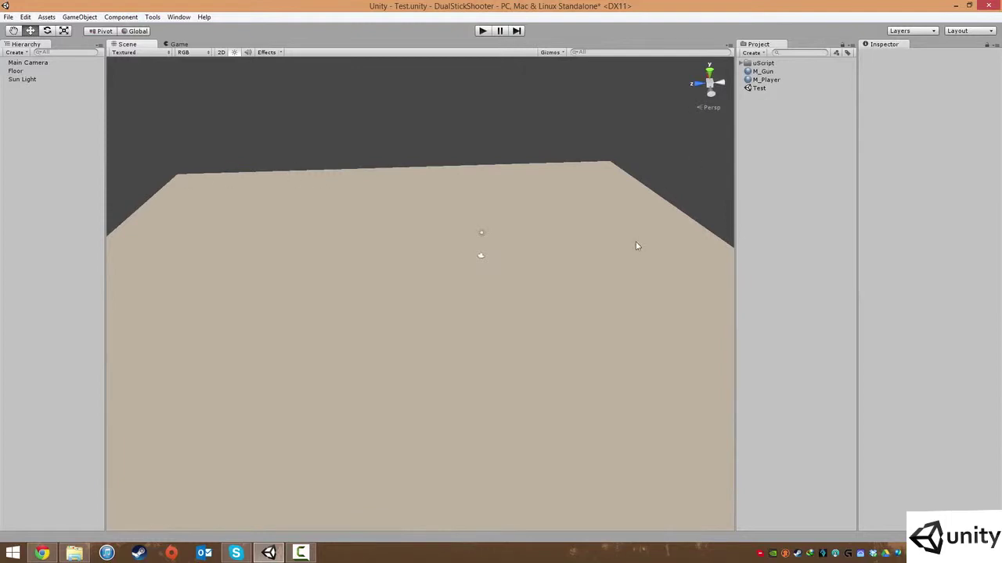
scroll(593, 186, down, 5)
scroll(376, 337, down, 3)
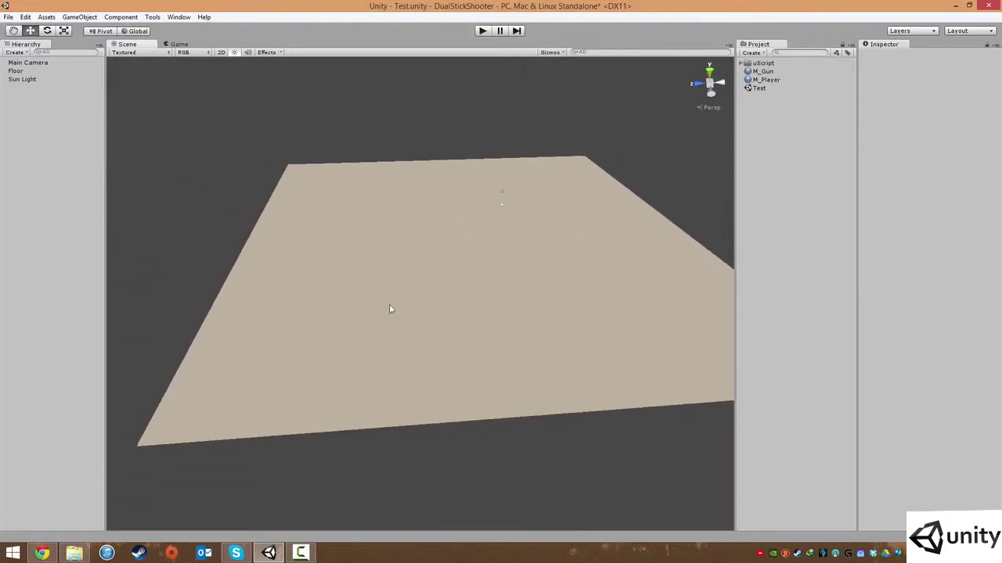
scroll(512, 279, up, 8)
middle_drag(569, 316, 518, 270)
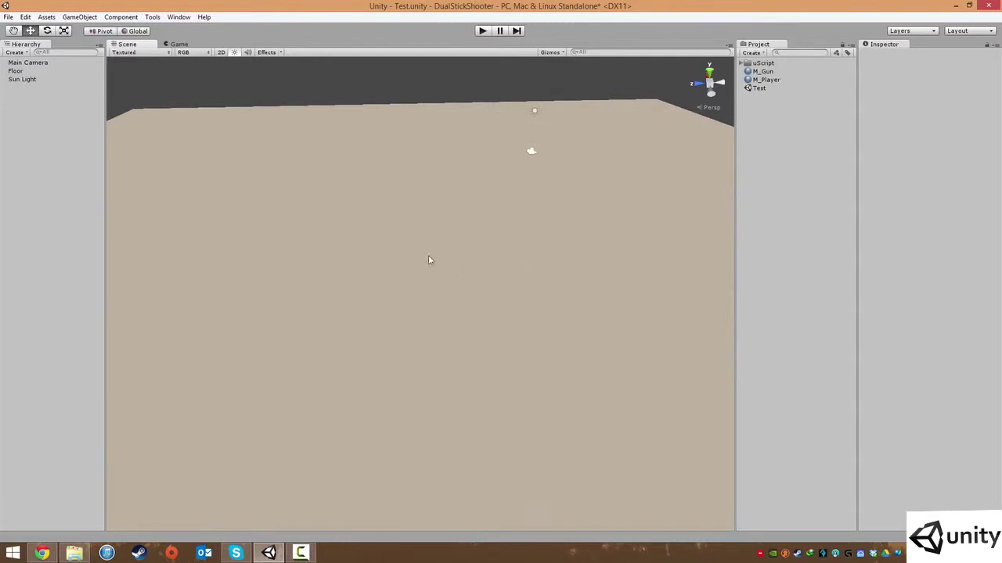
middle_drag(429, 259, 487, 334)
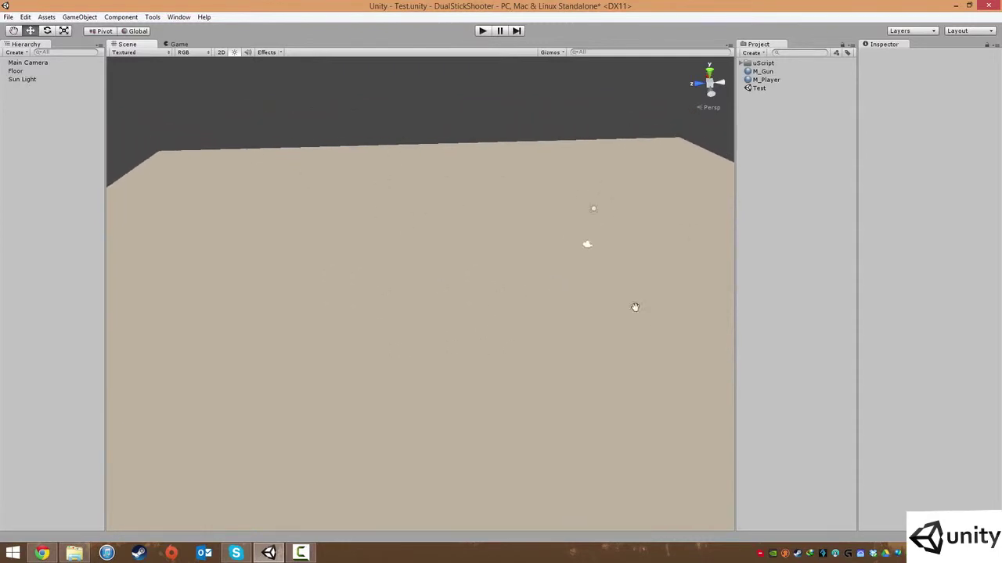
middle_drag(635, 307, 624, 258)
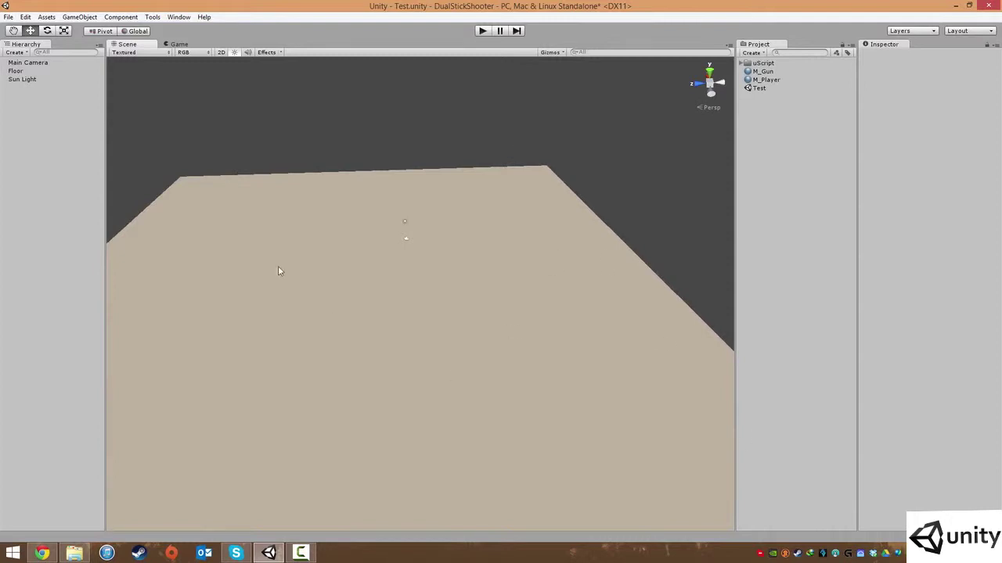
alt+drag(278, 270, 530, 290)
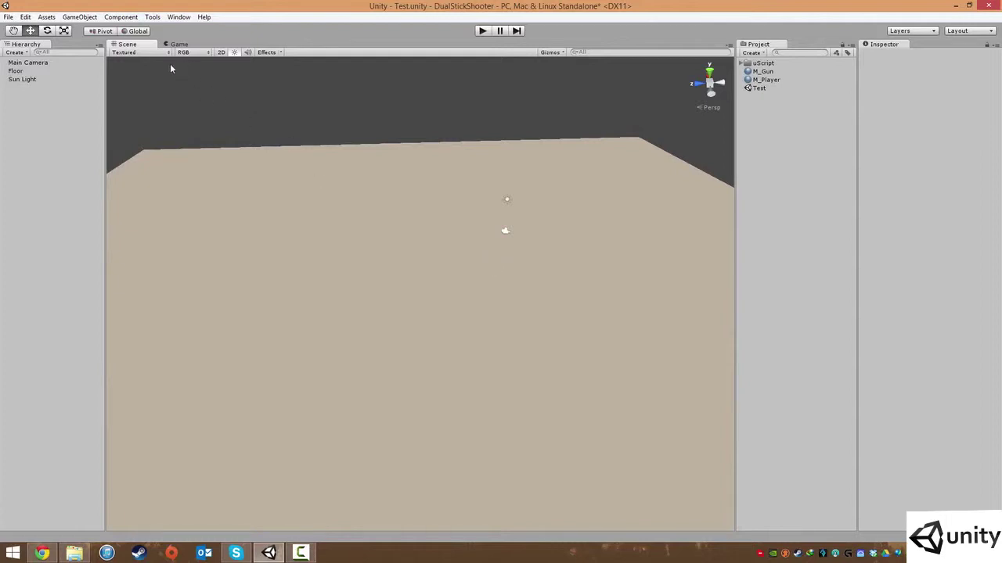
Step: Add a new cube to the scene and vertex-snap it down onto the floor surface at Y 0.5
click(81, 17)
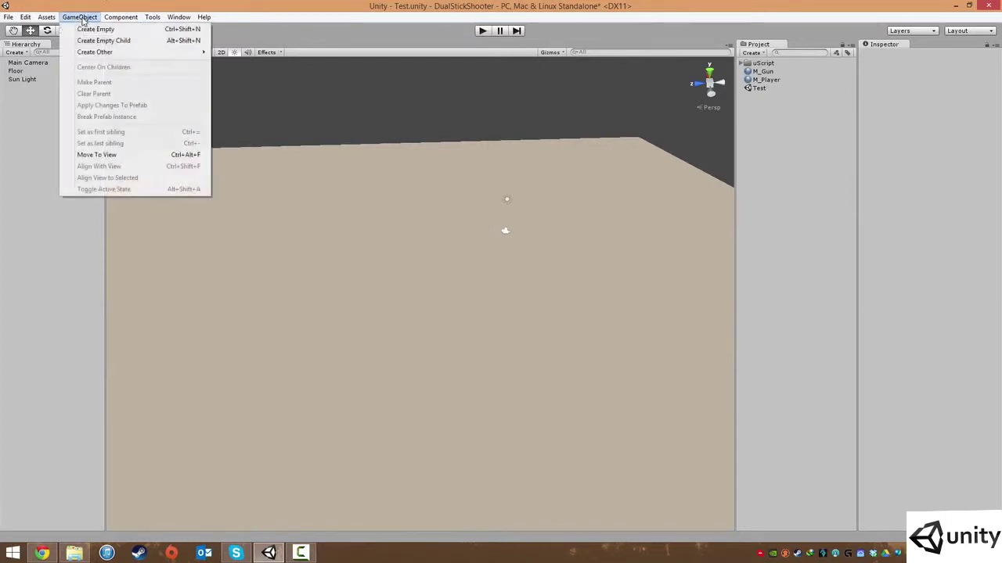
mouse_move(102, 52)
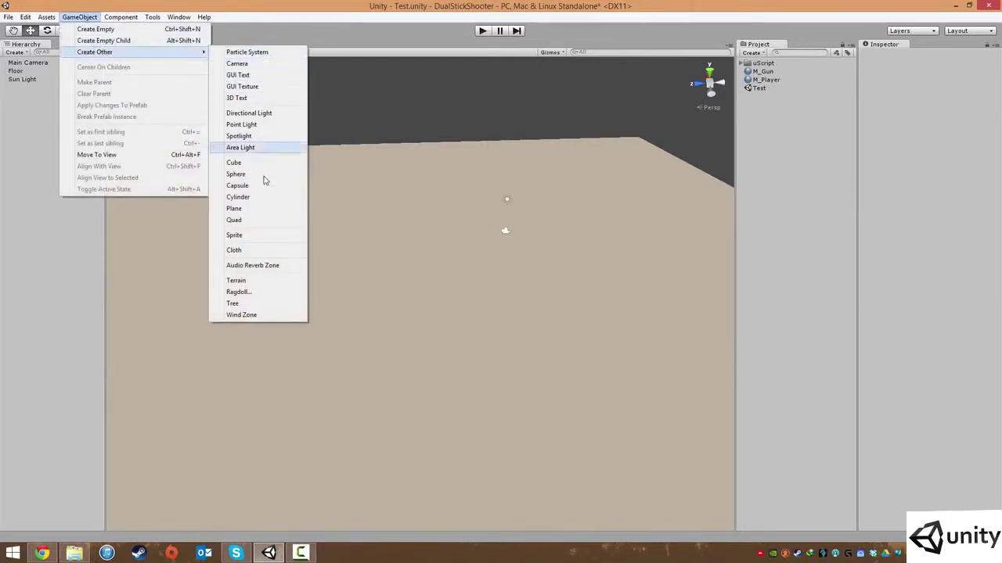
click(234, 162)
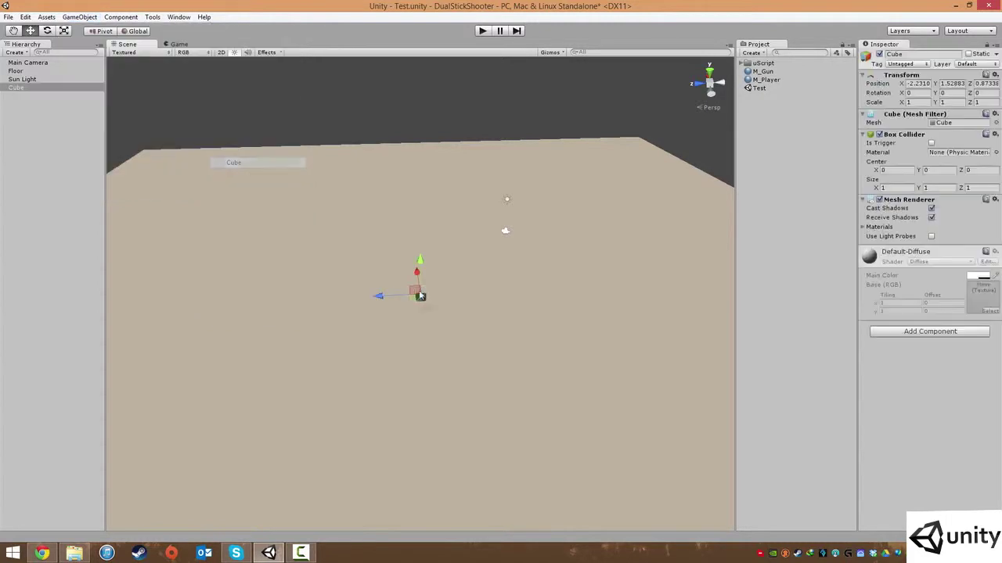
alt+drag(483, 297, 494, 265)
scroll(495, 263, up, 4)
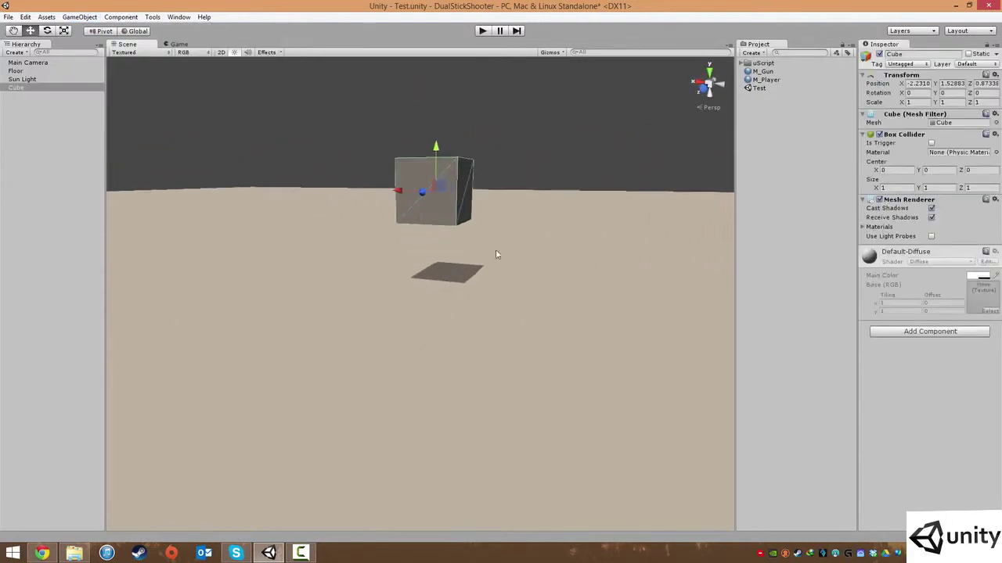
middle_drag(486, 322, 486, 345)
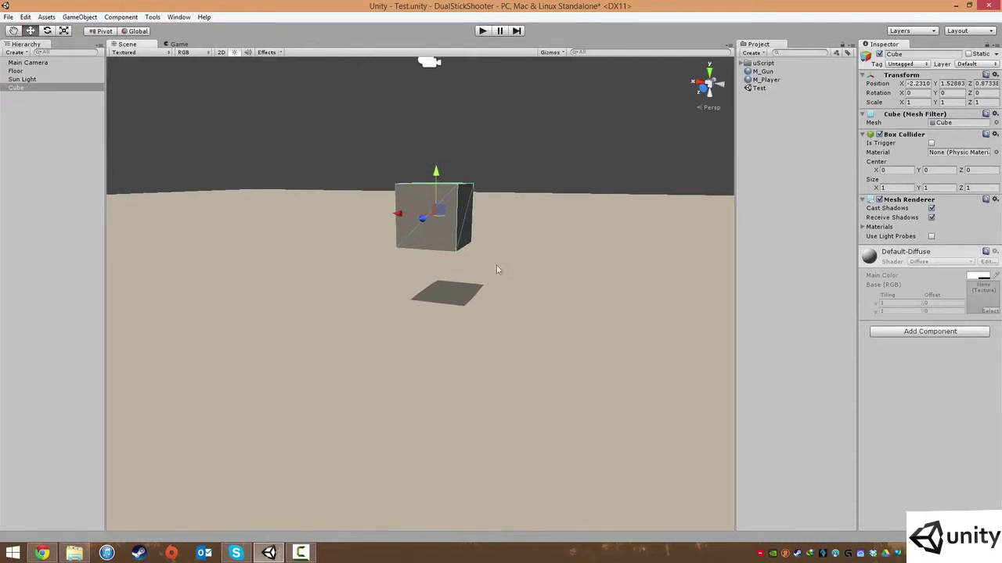
key(v)
drag(457, 252, 457, 252)
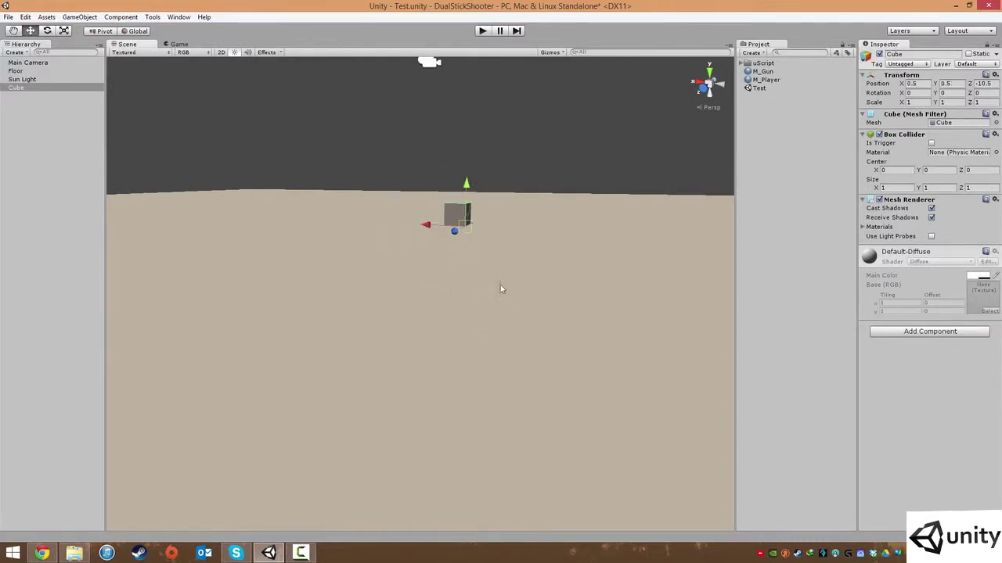
Step: Move the cube across the floor and vertex-snap it to the outside of the floor's corner, at X -49.5, Z -50.5
middle_drag(501, 288, 505, 235)
key(f)
alt+drag(513, 270, 450, 241)
scroll(515, 308, down, 12)
scroll(450, 240, up, 2)
drag(411, 183, 410, 468)
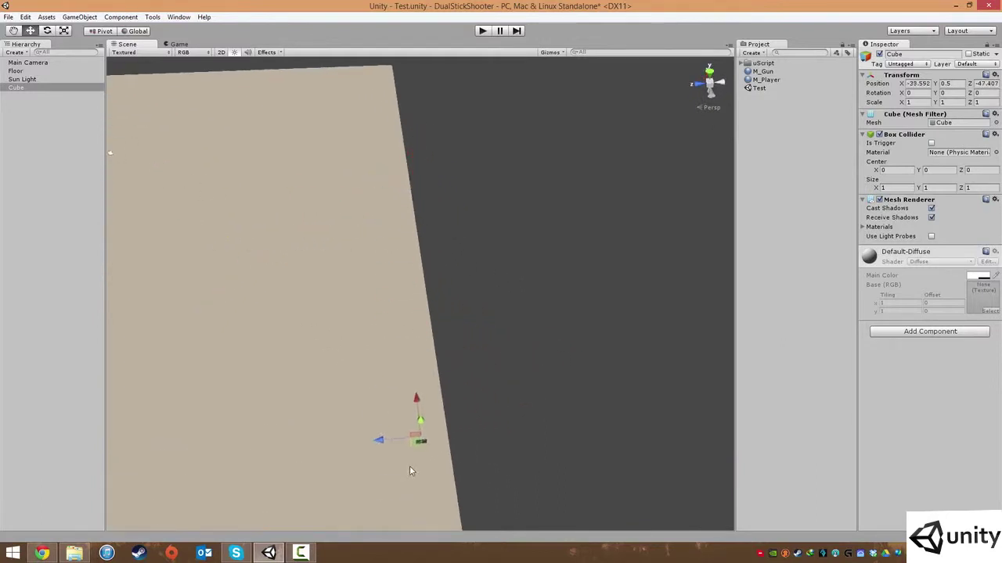
middle_drag(432, 479, 497, 238)
scroll(452, 166, up, 5)
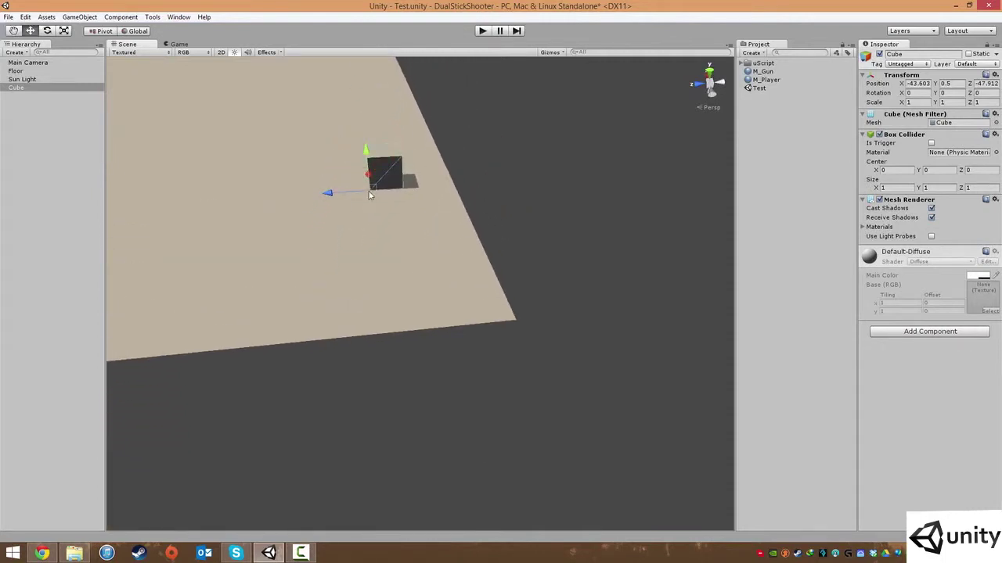
drag(373, 193, 569, 303)
key(f)
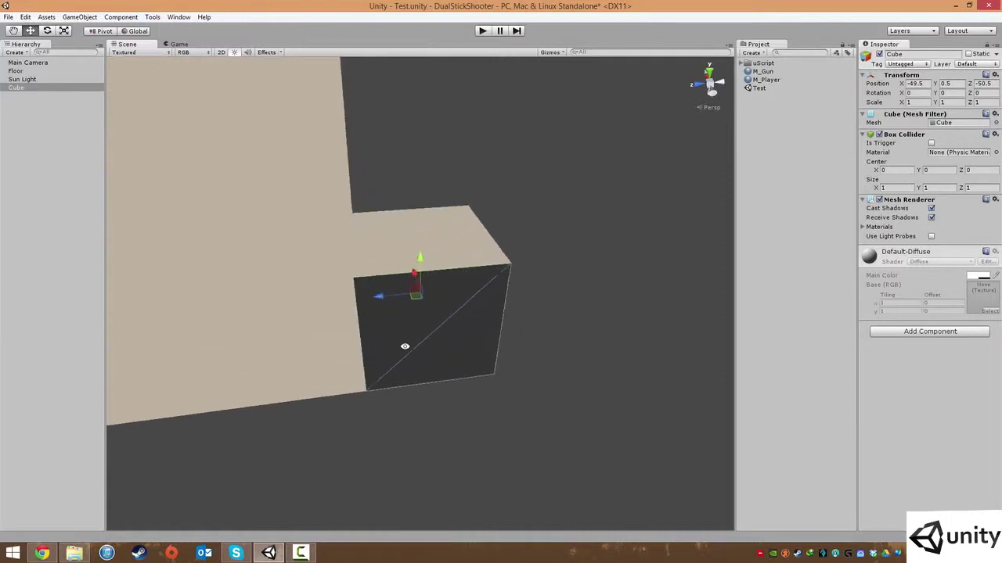
Step: Examine from several angles how the cube sits against the floor's corner
alt+drag(403, 345, 452, 296)
middle_drag(384, 268, 543, 284)
scroll(514, 295, down, 5)
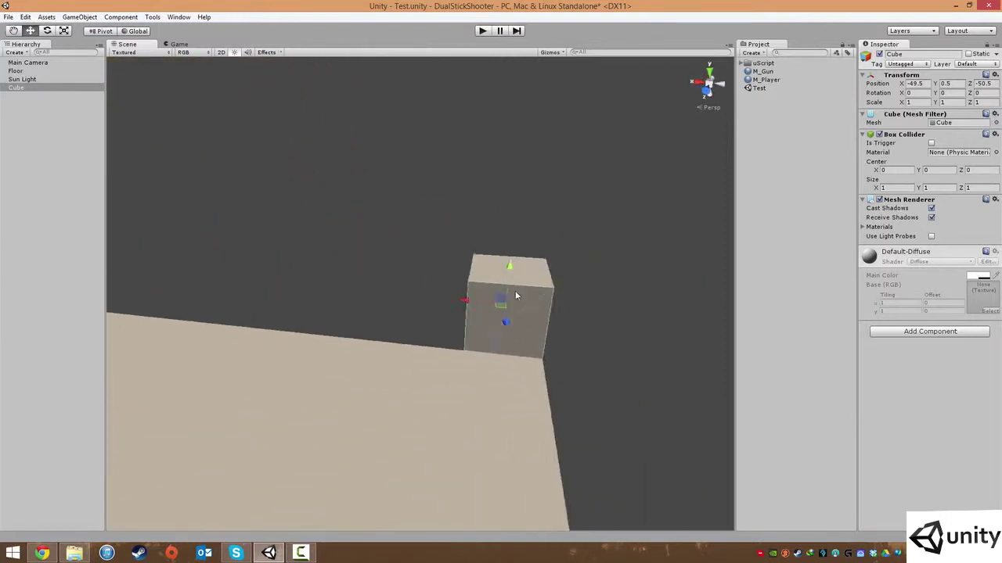
scroll(523, 314, up, 4)
alt+drag(595, 383, 620, 442)
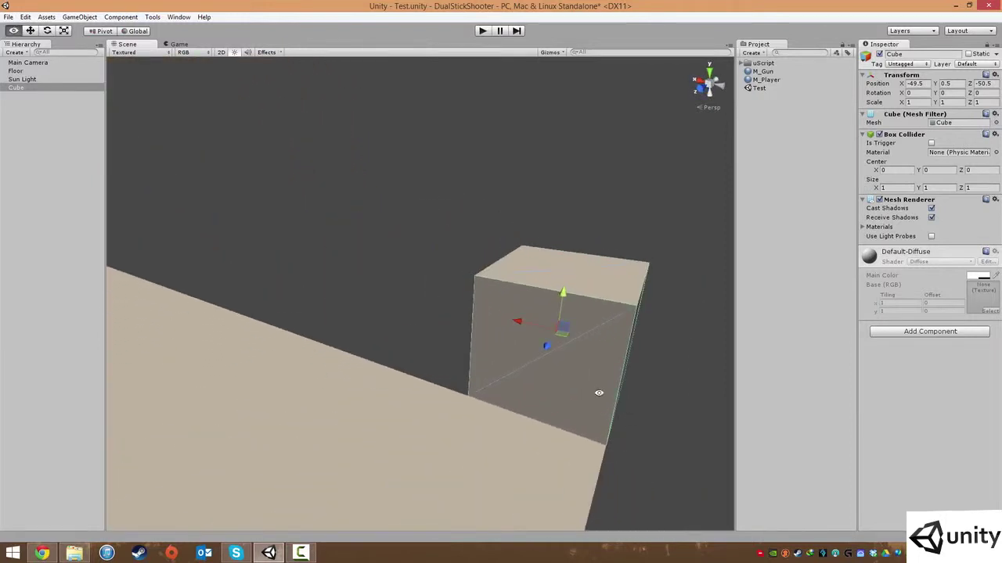
alt+drag(600, 395, 705, 427)
scroll(523, 300, down, 5)
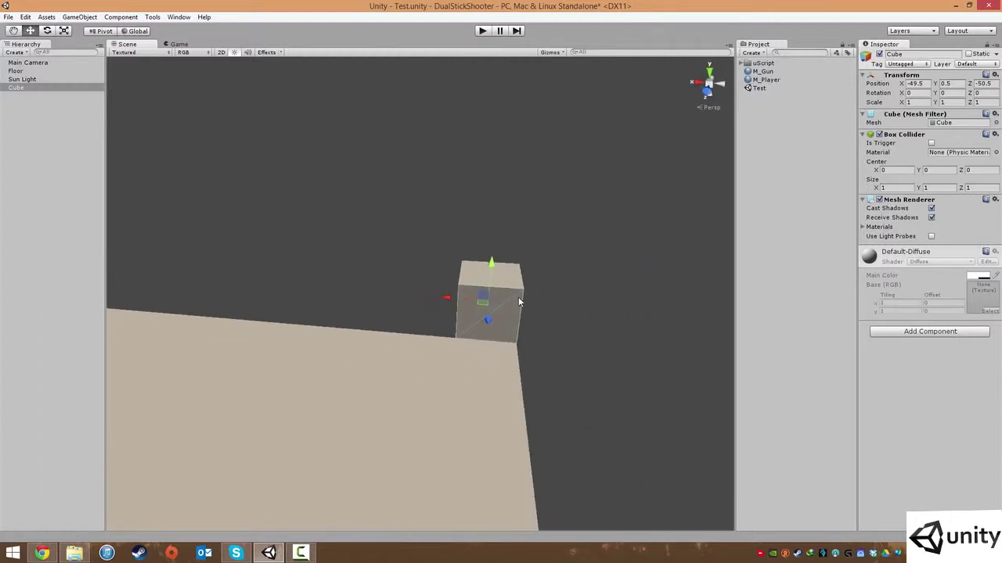
middle_drag(496, 307, 555, 300)
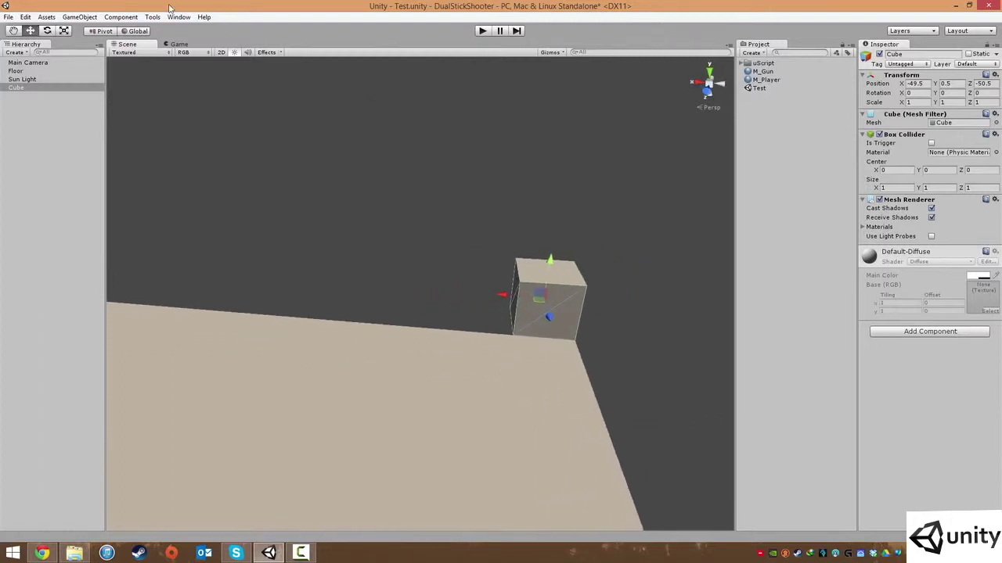
Step: Stretch the cube along the floor's edge to an X scale of about 61.5
click(65, 32)
alt+drag(452, 334, 470, 284)
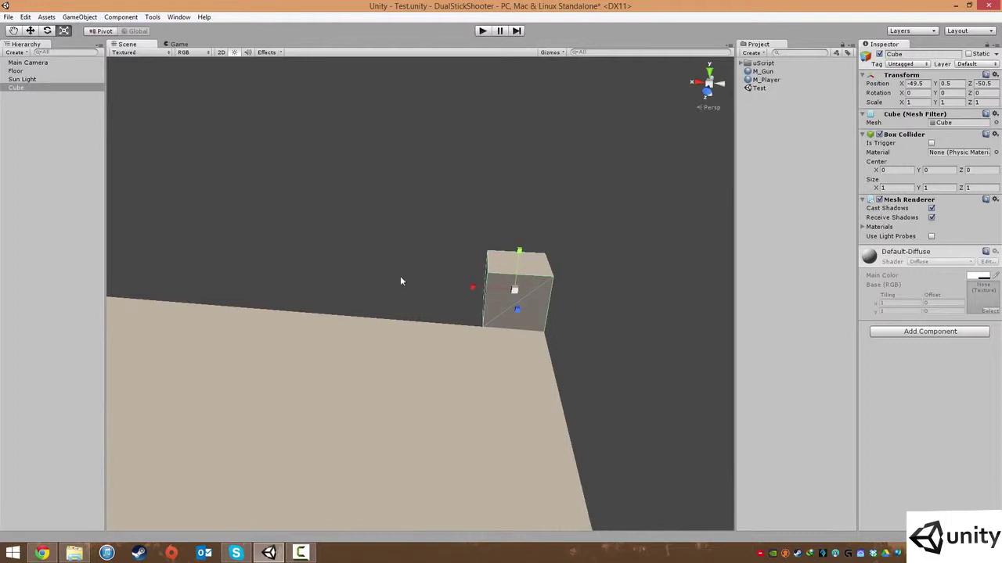
drag(473, 290, 152, 251)
middle_drag(327, 277, 517, 304)
scroll(534, 297, down, 5)
alt+drag(533, 298, 278, 289)
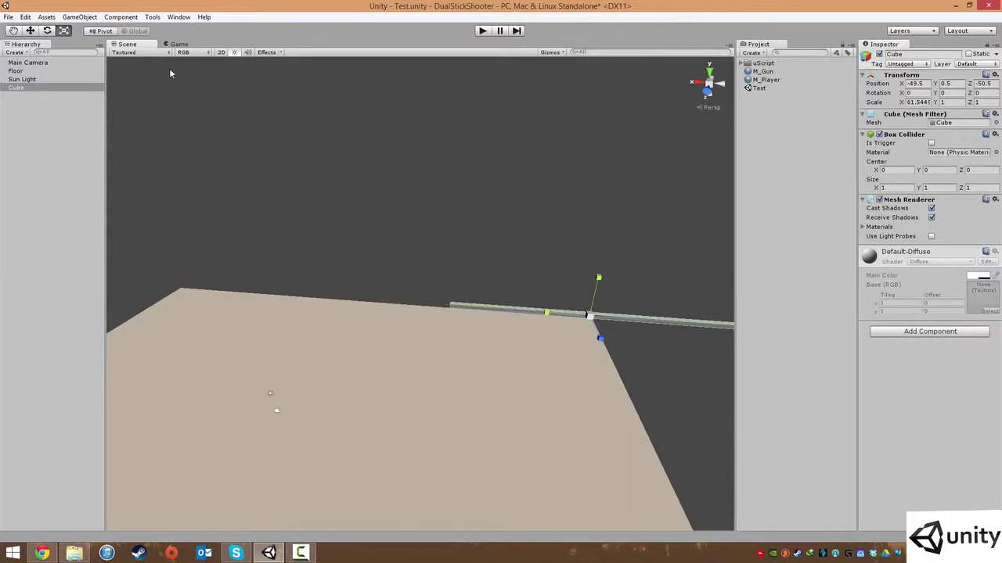
Step: Centre the stretched cube on the floor's edge and lengthen it to an X scale of about 103, spanning the whole side
click(29, 31)
drag(552, 317, 304, 259)
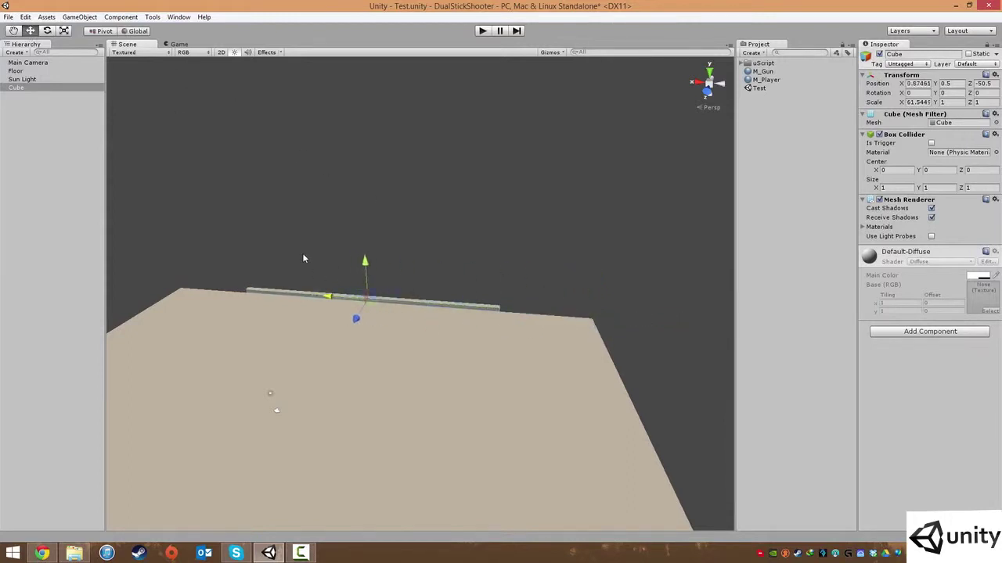
click(65, 32)
drag(328, 299, 375, 310)
key(w)
Step: Scale the wall's height to about 4.16, vertex-snap its bottom to the floor level, and adjust its position along the edge
click(65, 32)
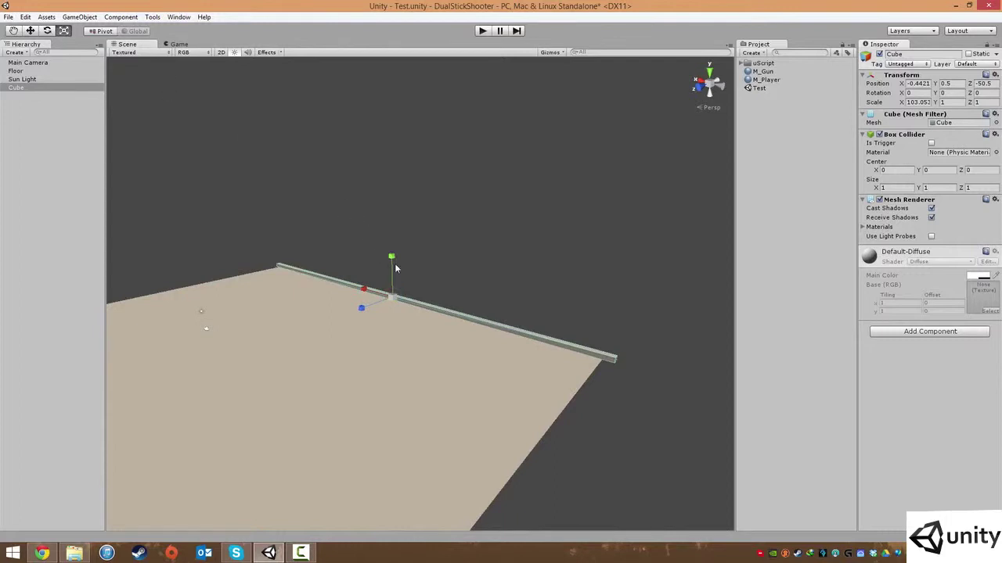
drag(391, 255, 389, 107)
alt+drag(558, 318, 504, 347)
key(w)
key(v)
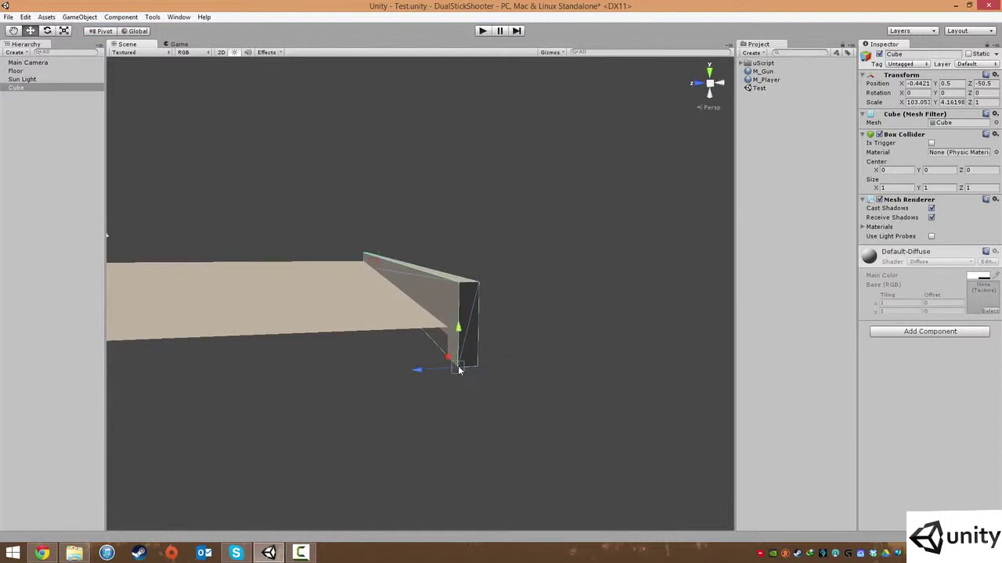
drag(459, 370, 456, 338)
alt+drag(460, 390, 517, 404)
mouse_move(313, 252)
mouse_down()
mouse_move(330, 256)
mouse_move(316, 252)
mouse_up()
alt+drag(513, 382, 501, 344)
Step: Rename the wall cube as Collision and duplicate it in the scene hierarchy
click(911, 55)
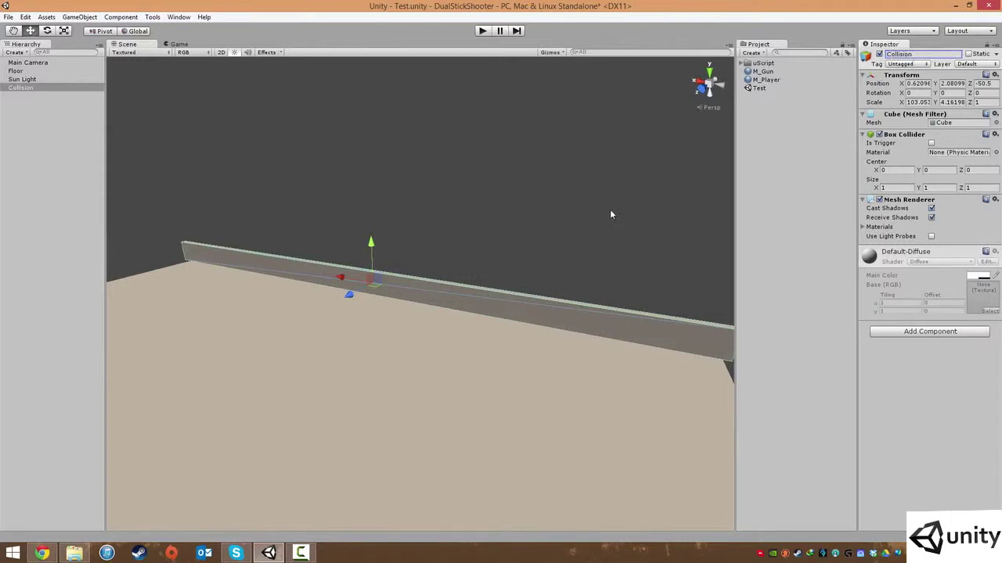
alt+drag(611, 214, 493, 303)
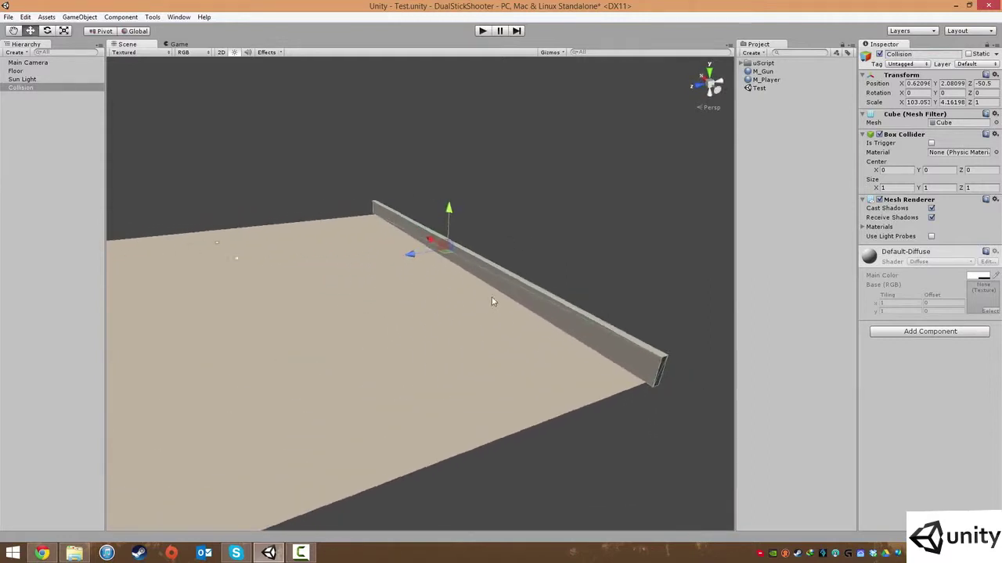
scroll(491, 301, down, 3)
middle_drag(468, 294, 552, 294)
alt+drag(501, 271, 468, 268)
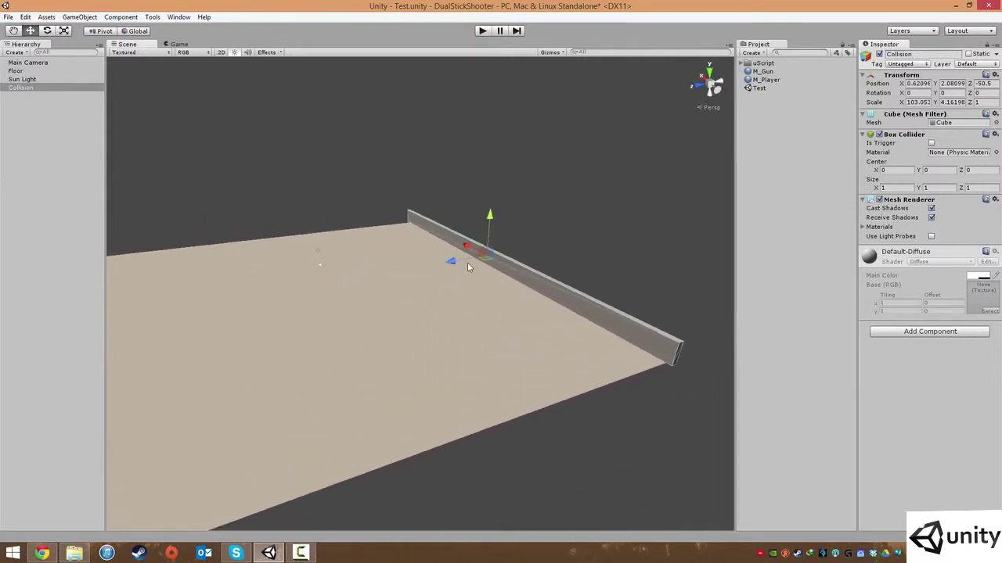
right_click(20, 89)
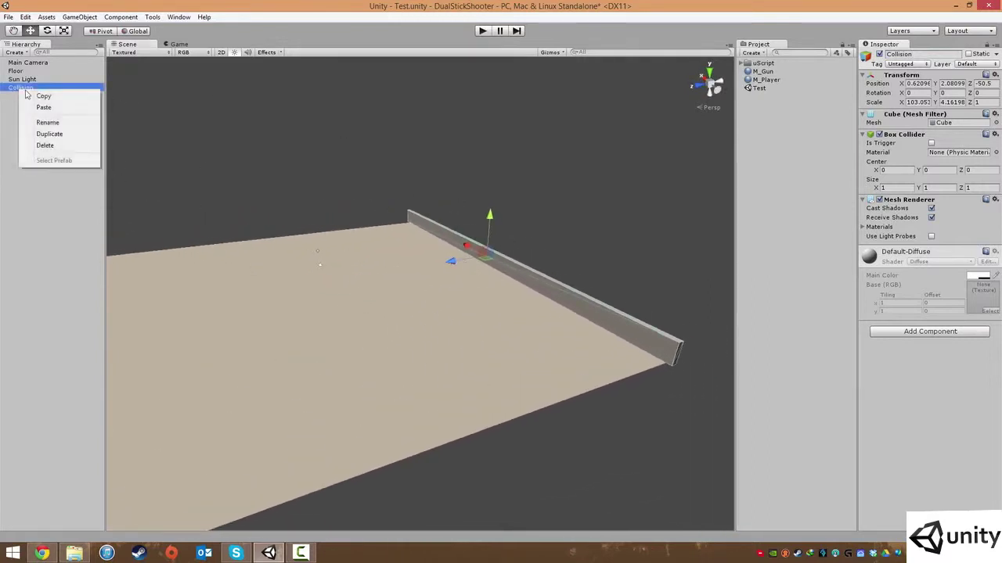
click(49, 134)
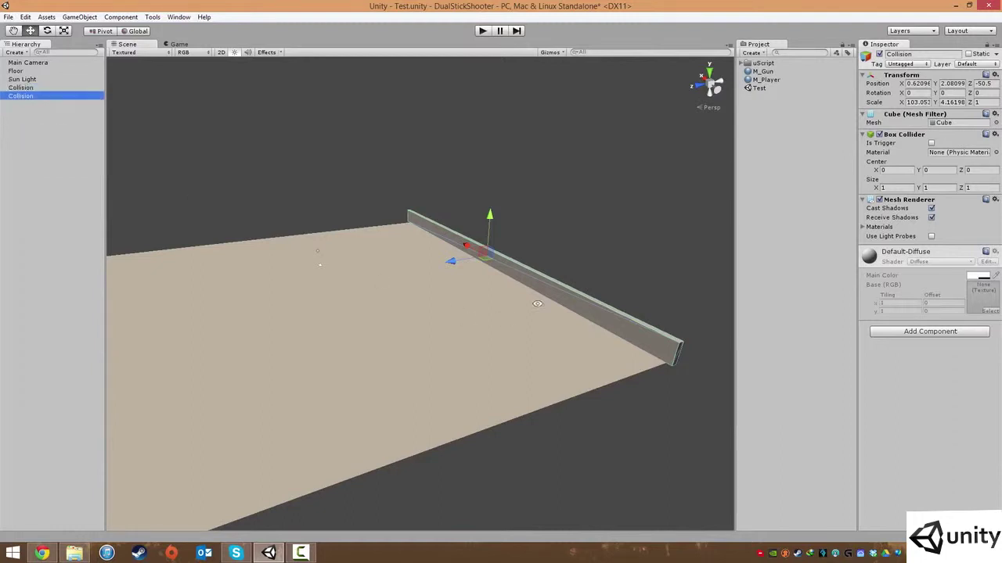
Step: Rotate the duplicated Collision wall around the vertical axis and set its Y rotation to exactly 90
alt+drag(538, 305, 287, 195)
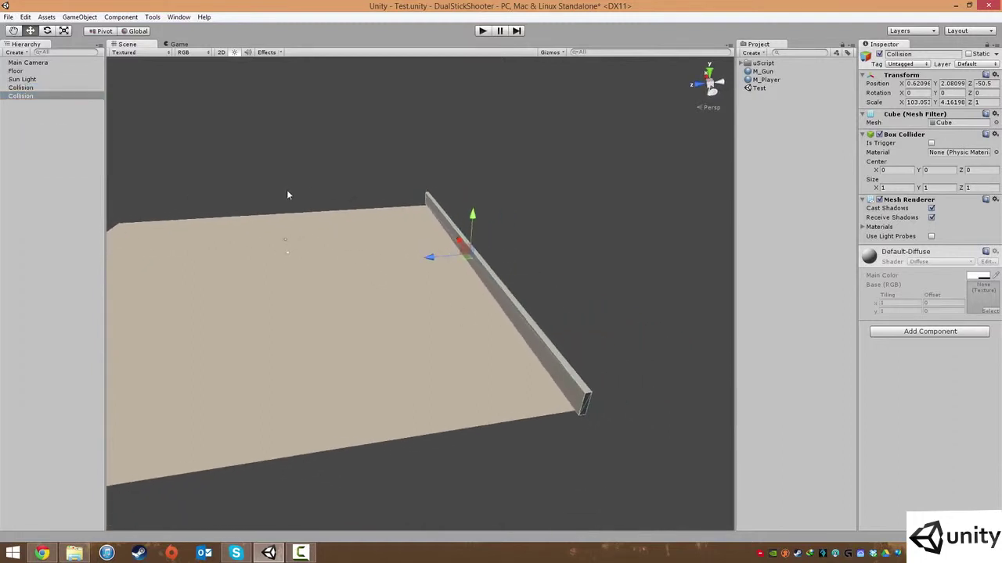
click(47, 30)
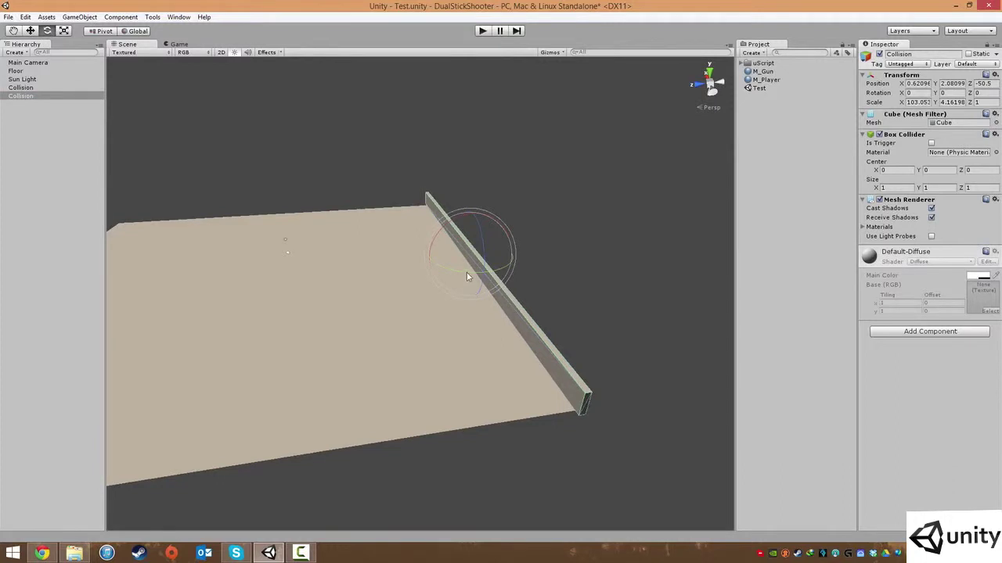
drag(466, 274, 328, 269)
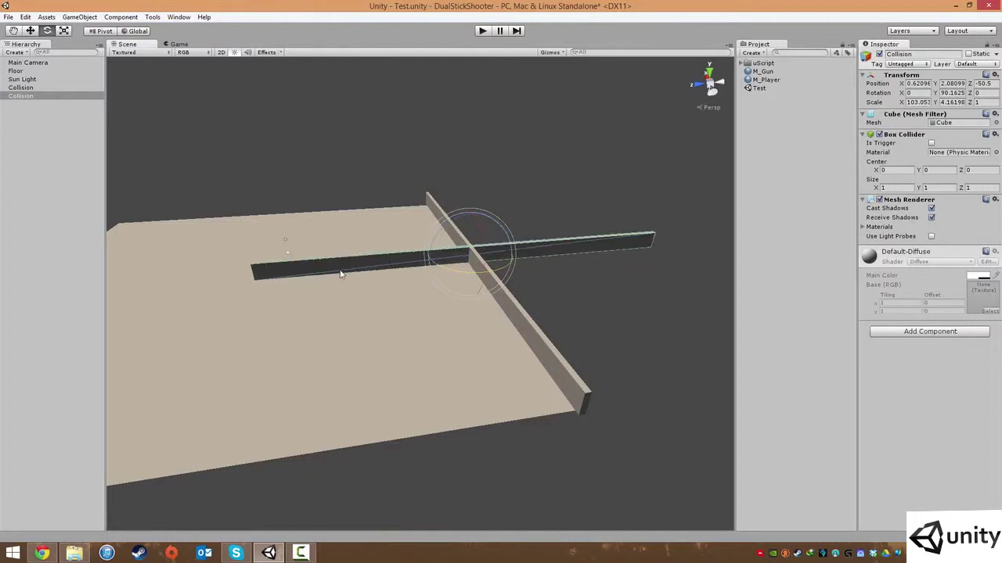
click(959, 93)
Step: Move the rotated Collision wall just outside the floor's adjacent side, to about X -57, Z -2
alt+drag(533, 283, 528, 329)
scroll(528, 328, down, 3)
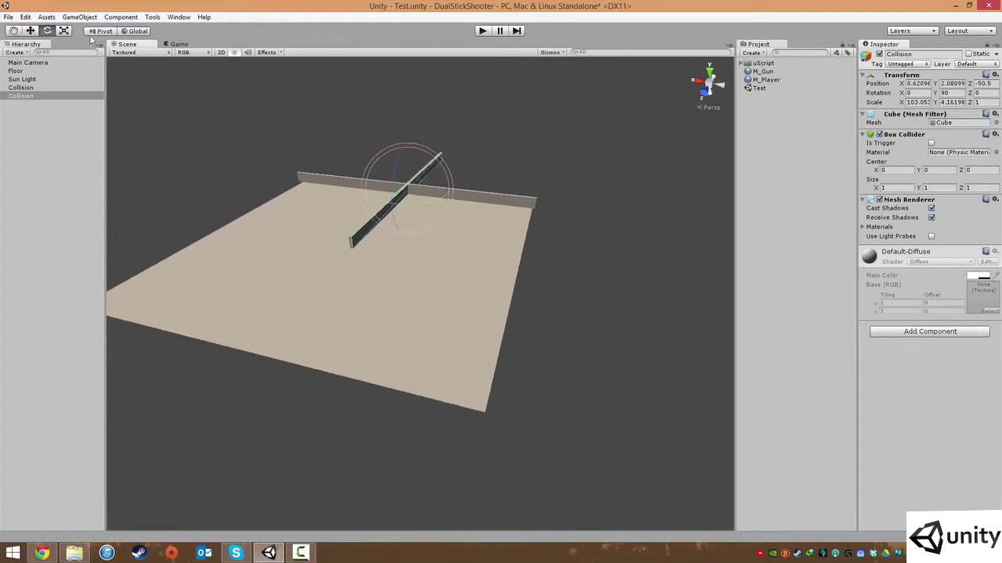
click(28, 33)
alt+drag(369, 242, 427, 233)
drag(383, 190, 590, 290)
Step: Vertex-snap the bottom corner of the rotated Collision wall to the floor's corner so it lines that side
middle_drag(639, 349, 550, 308)
scroll(520, 302, up, 4)
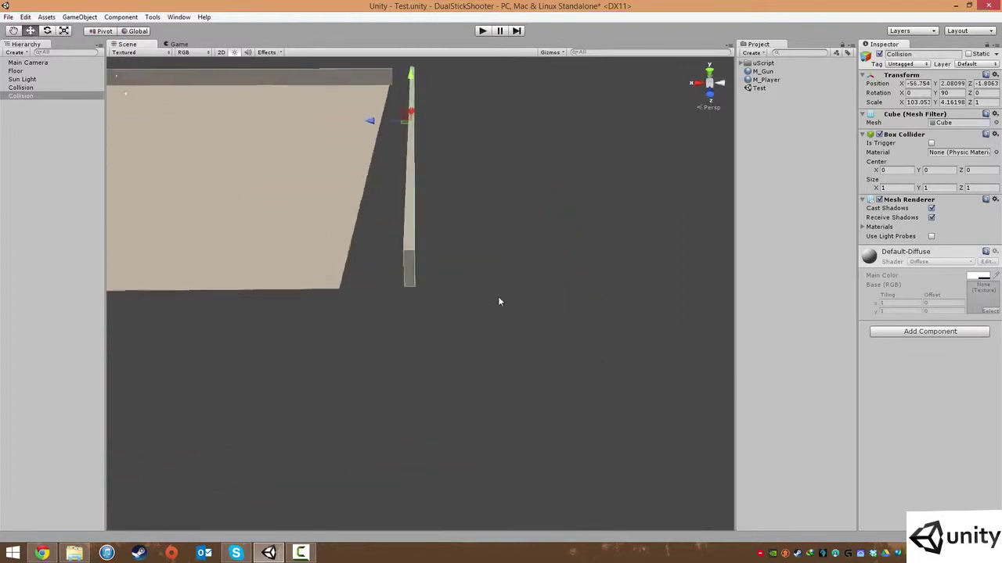
middle_drag(364, 264, 409, 295)
alt+drag(408, 299, 454, 291)
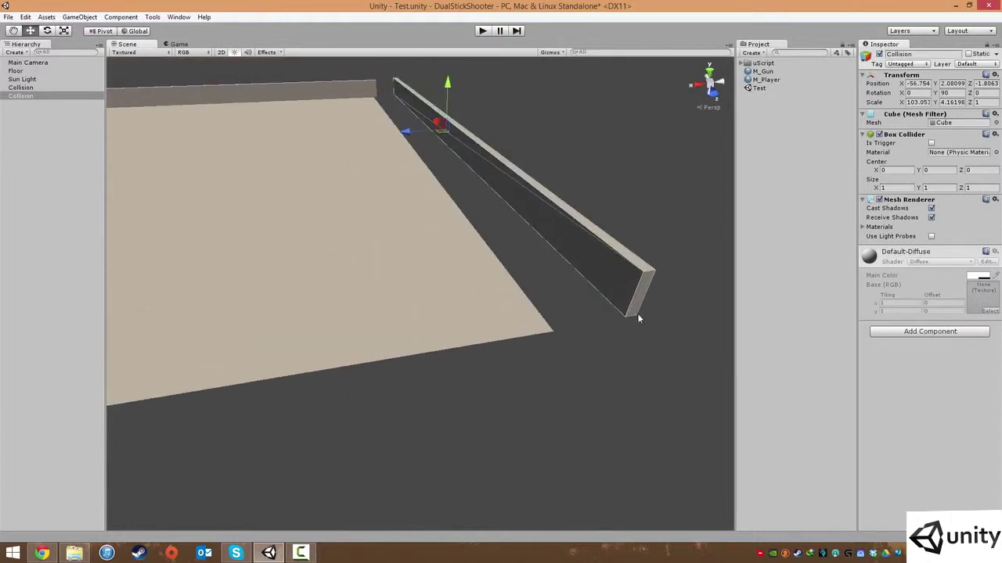
key(v)
drag(626, 319, 591, 330)
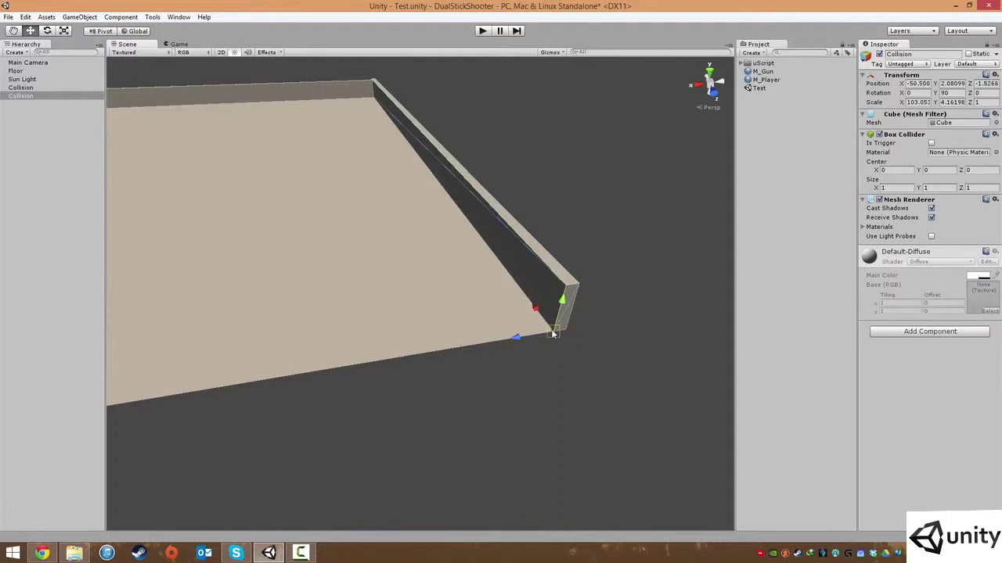
Step: Slide the rotated Collision wall along the floor's side to Z about -0.1
alt+drag(429, 207, 475, 195)
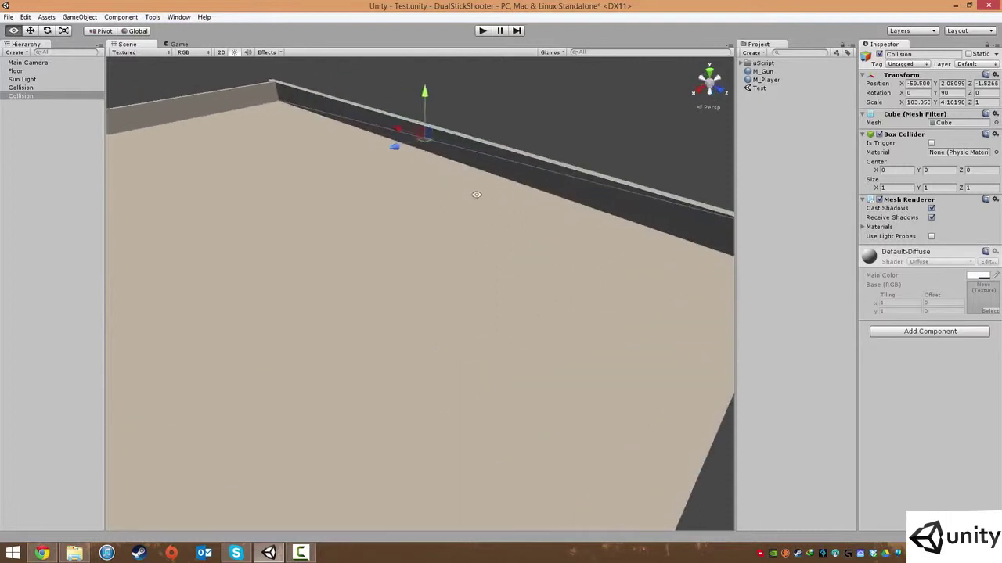
drag(401, 131, 408, 134)
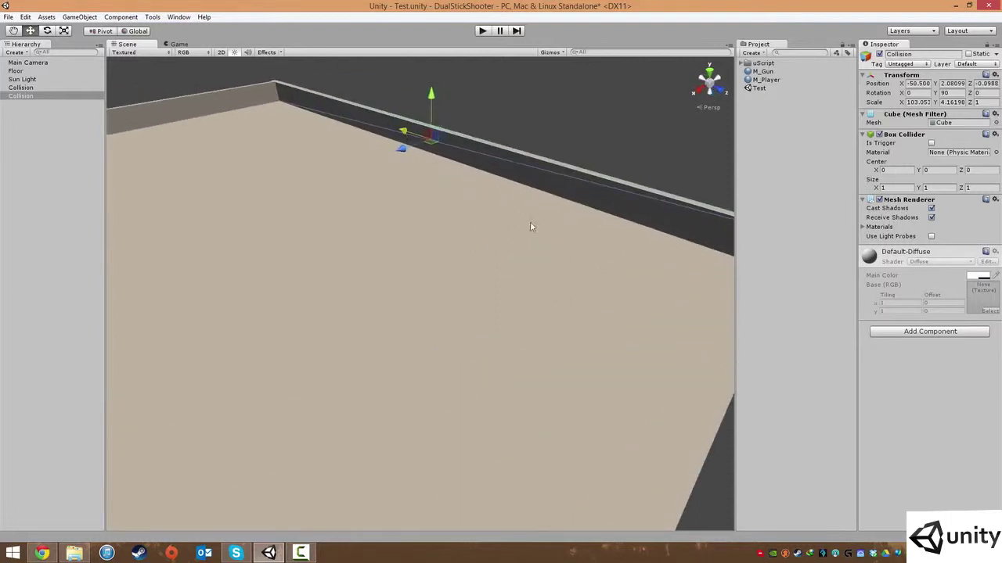
Step: Duplicate the rotated Collision wall in the scene
middle_drag(530, 222, 474, 254)
alt+drag(421, 230, 420, 203)
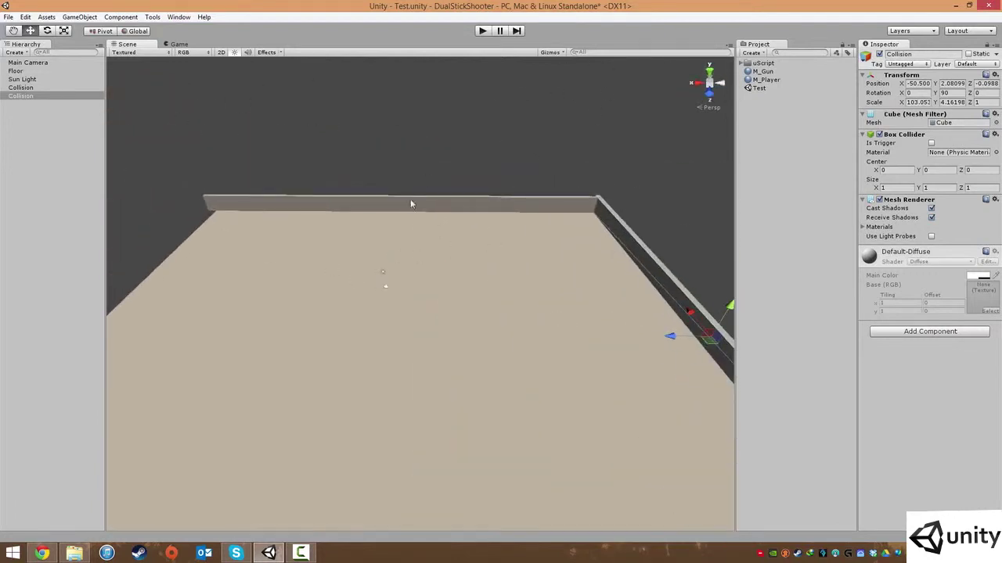
middle_drag(552, 335, 556, 306)
scroll(557, 305, down, 6)
alt+drag(592, 297, 383, 313)
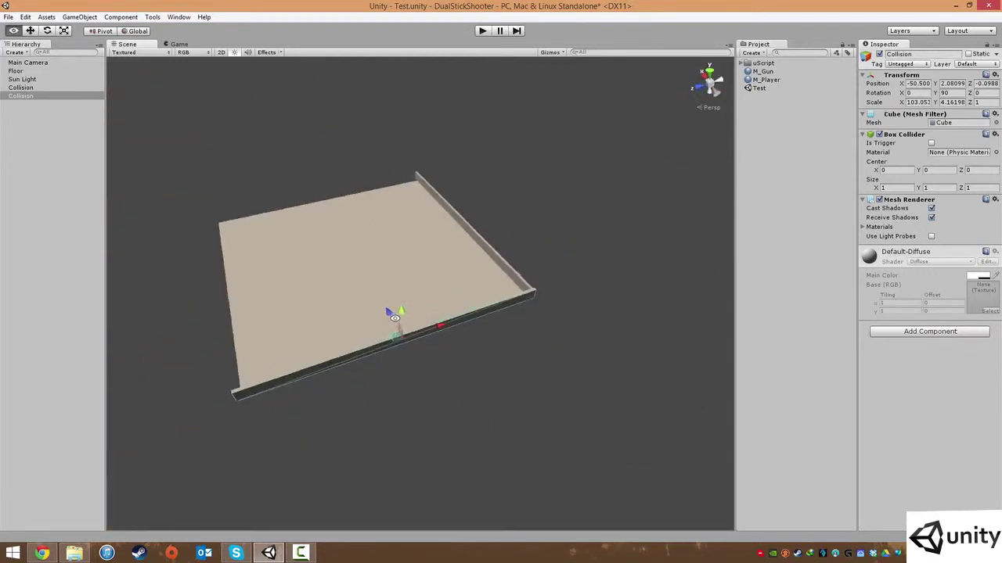
middle_drag(384, 313, 495, 307)
scroll(533, 320, up, 2)
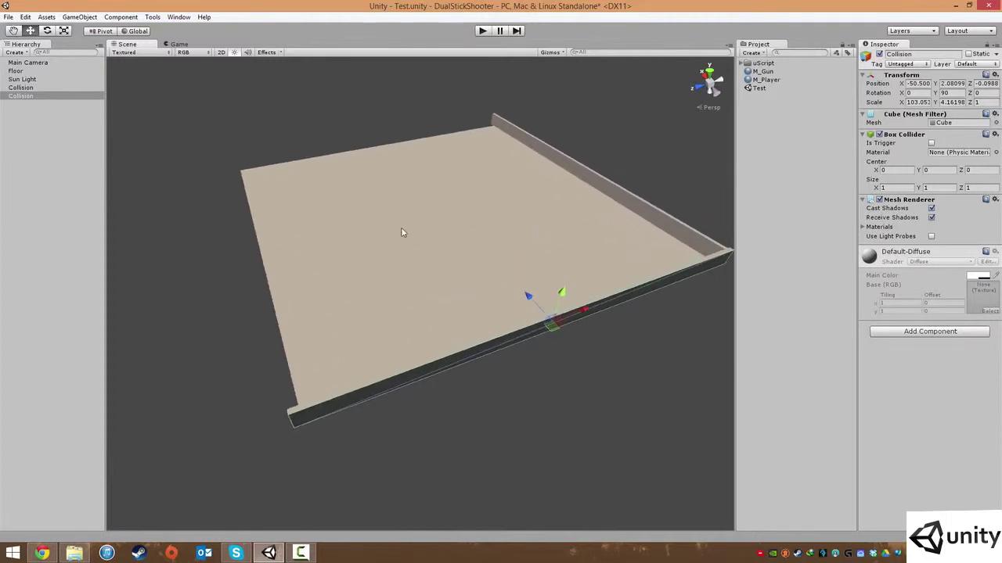
key(ctrl+d)
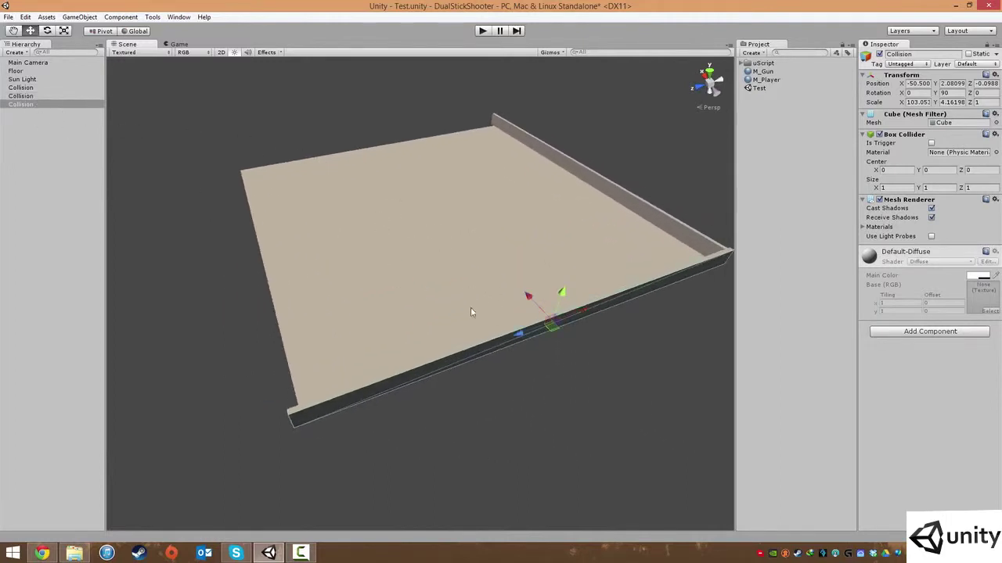
key(e)
key(w)
Step: Move the duplicated wall across the floor to just outside the opposite side, at X about 59.5
middle_drag(586, 326, 587, 334)
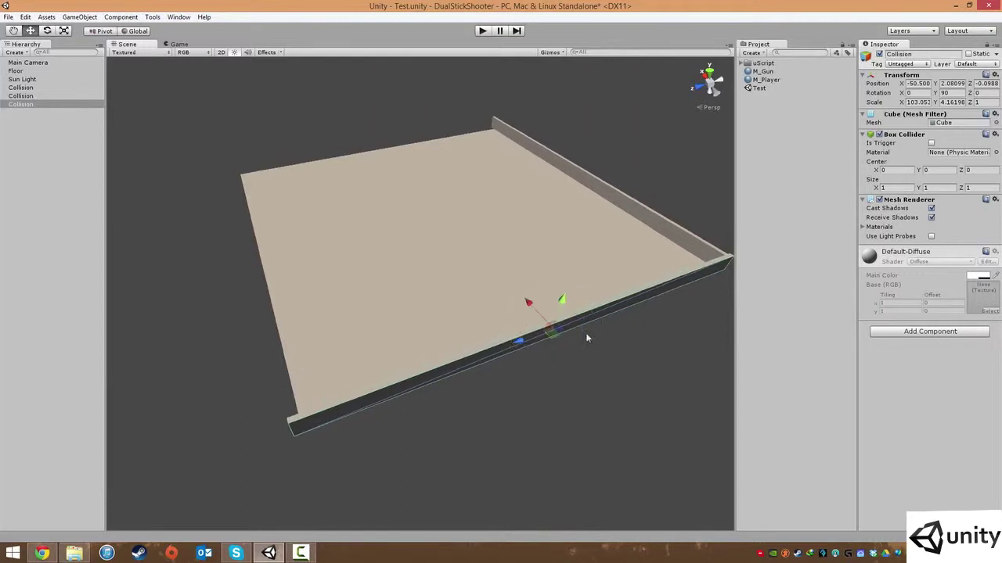
drag(536, 313, 471, 246)
click(548, 344)
drag(533, 306, 231, 35)
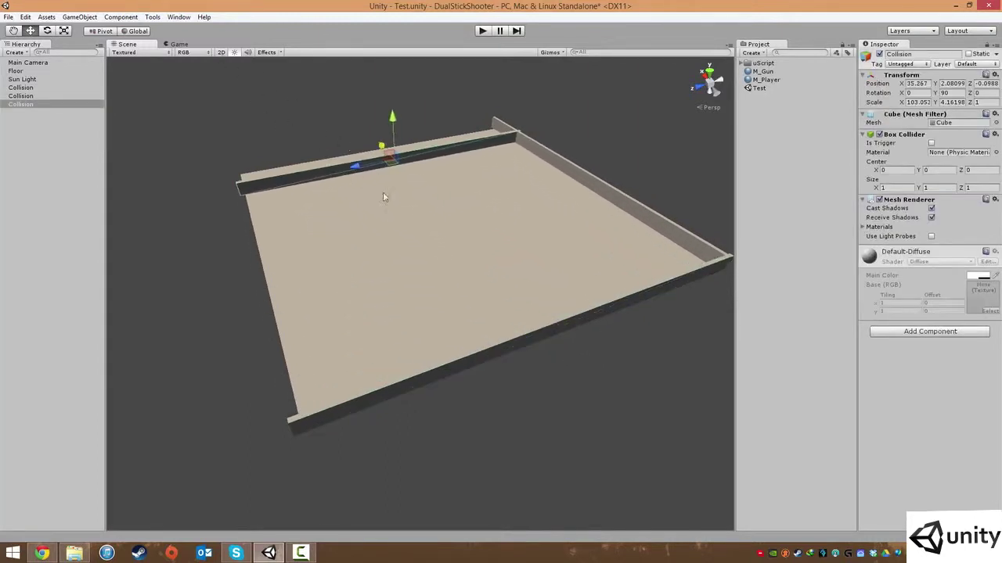
middle_drag(384, 193, 525, 344)
scroll(525, 345, down, 3)
alt+drag(498, 343, 637, 323)
drag(375, 296, 317, 298)
Step: Vertex-snap the duplicated wall's bottom corner to the floor's corner and slide it along that side to Z about -0.9
scroll(383, 377, up, 1)
scroll(383, 377, up, 3)
middle_drag(398, 419, 505, 344)
alt+drag(505, 344, 443, 335)
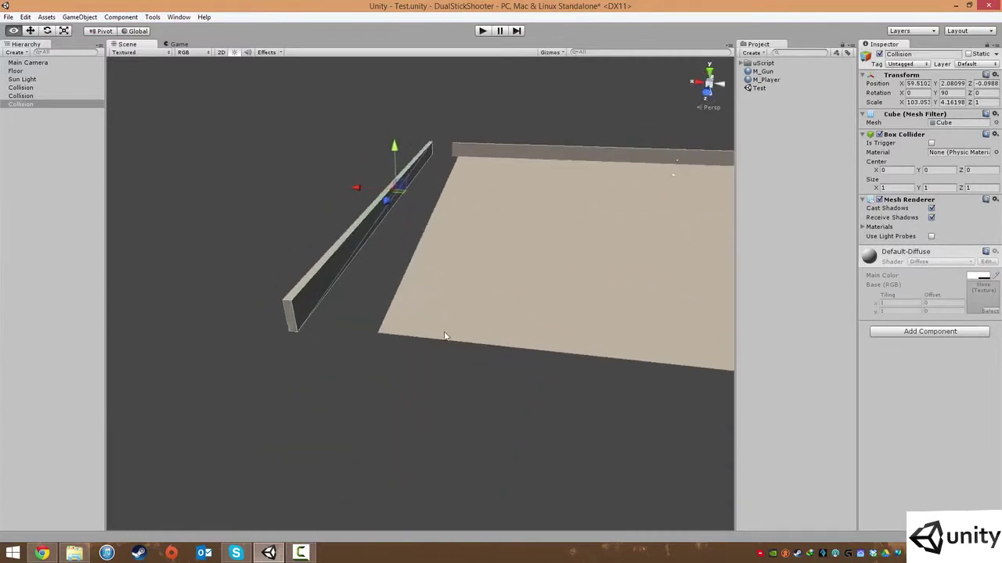
middle_drag(443, 334, 457, 340)
scroll(456, 339, up, 1)
key(v)
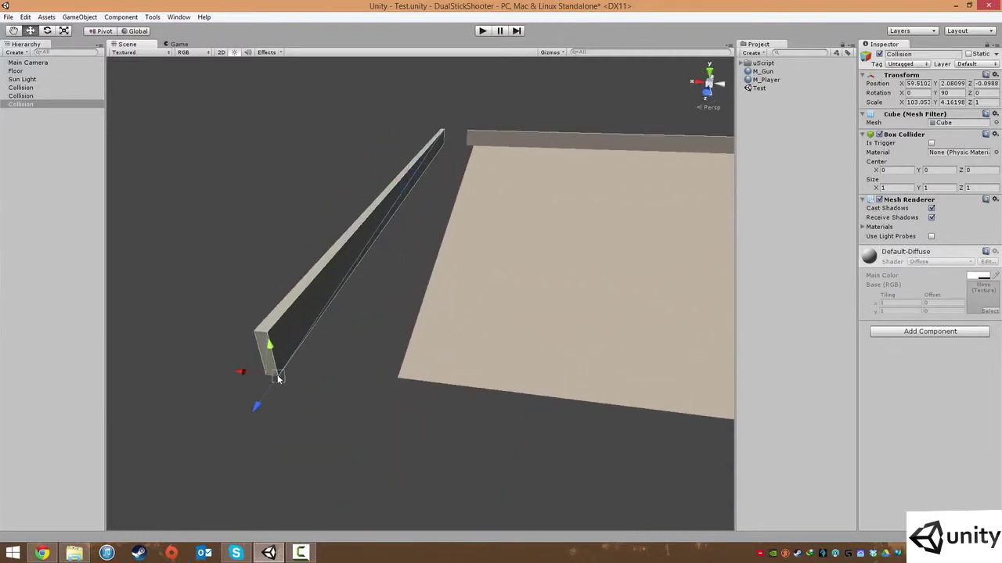
drag(278, 379, 394, 381)
alt+drag(543, 398, 398, 369)
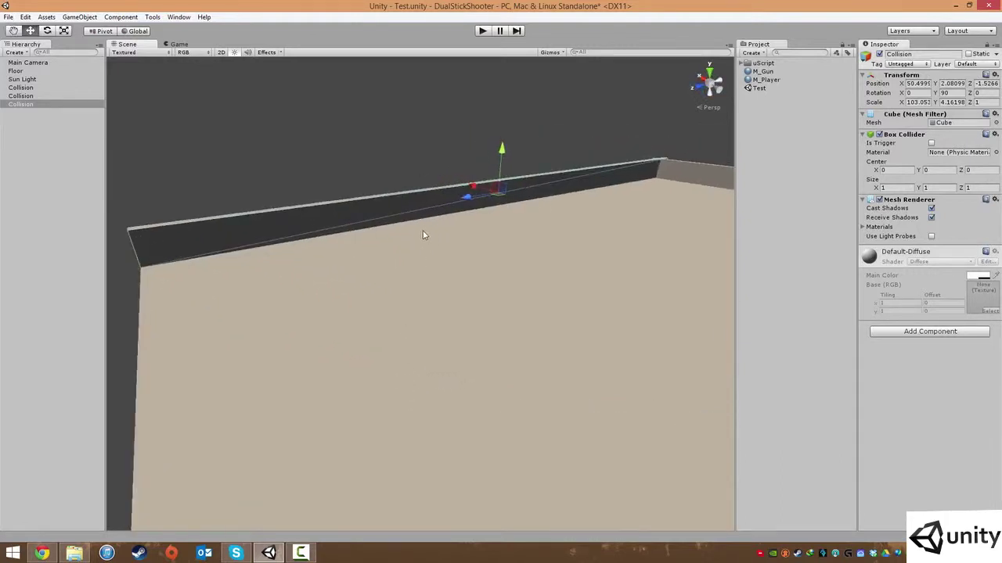
drag(469, 202, 468, 205)
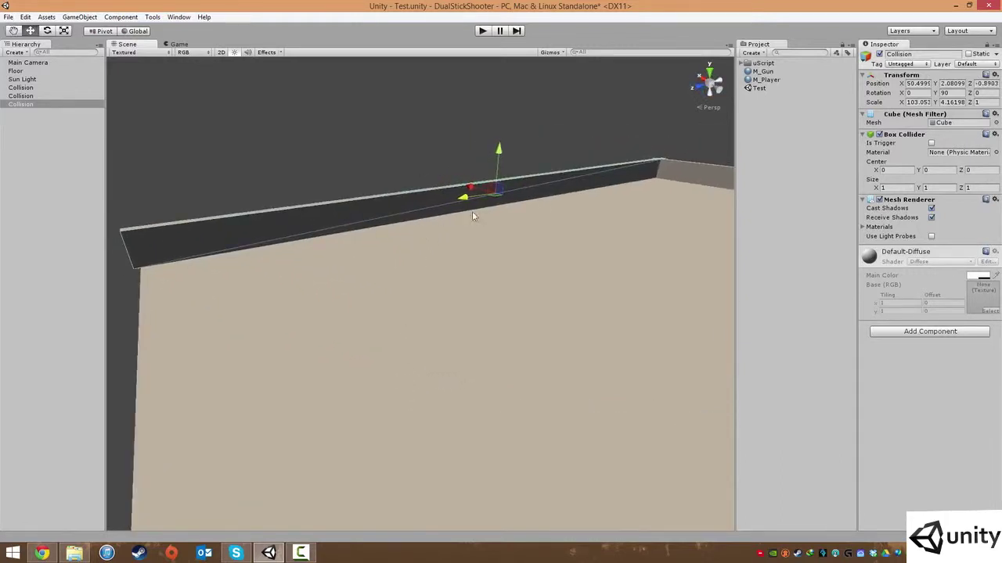
Step: Duplicate the unrotated Collision wall and move the copy beyond the floor's open side, to Z about 54
scroll(456, 216, down, 4)
scroll(453, 219, down, 3)
click(616, 281)
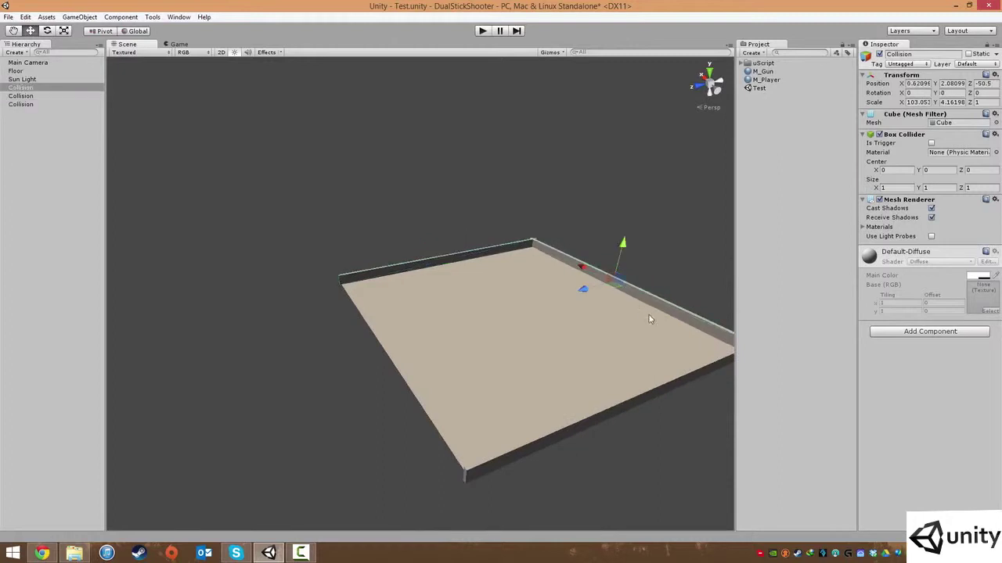
alt+drag(616, 280, 581, 302)
key(ctrl+d)
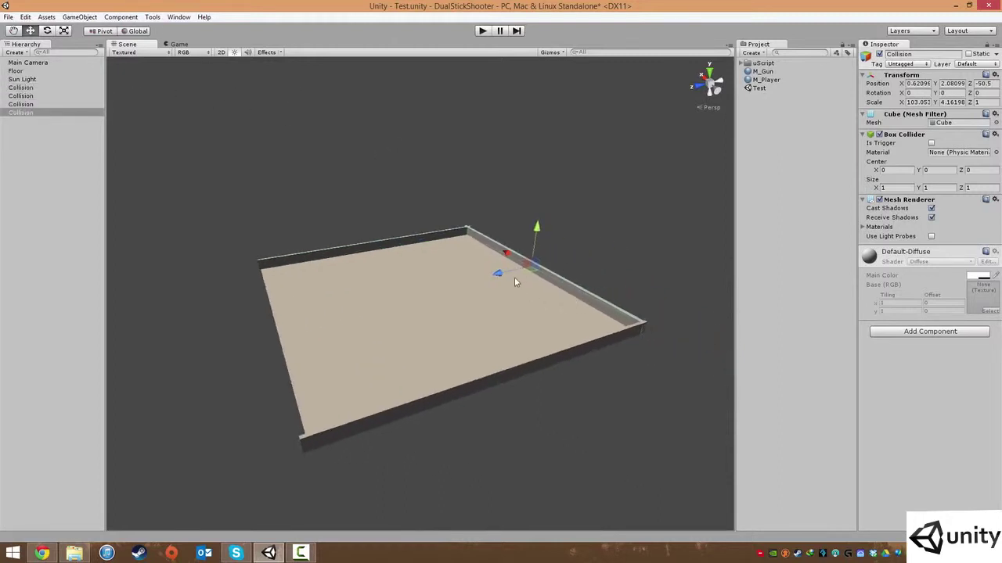
drag(502, 277, 305, 335)
Step: Vertex-snap the fourth wall's bottom corner to the floor's corner so it lines the last open side at Z 50.5
mouse_move(393, 352)
alt+mouse_down()
mouse_move(352, 356)
mouse_move(392, 339)
alt+mouse_up()
middle_drag(392, 339, 445, 327)
scroll(445, 327, up, 6)
middle_drag(619, 388, 574, 361)
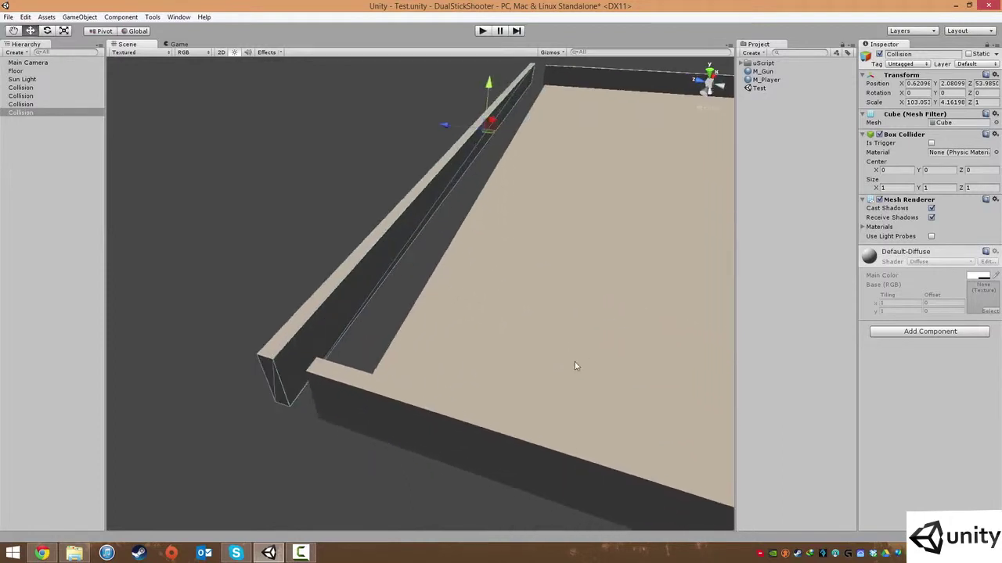
mouse_move(574, 361)
alt+mouse_down()
mouse_move(416, 377)
mouse_move(517, 346)
mouse_move(583, 346)
alt+mouse_up()
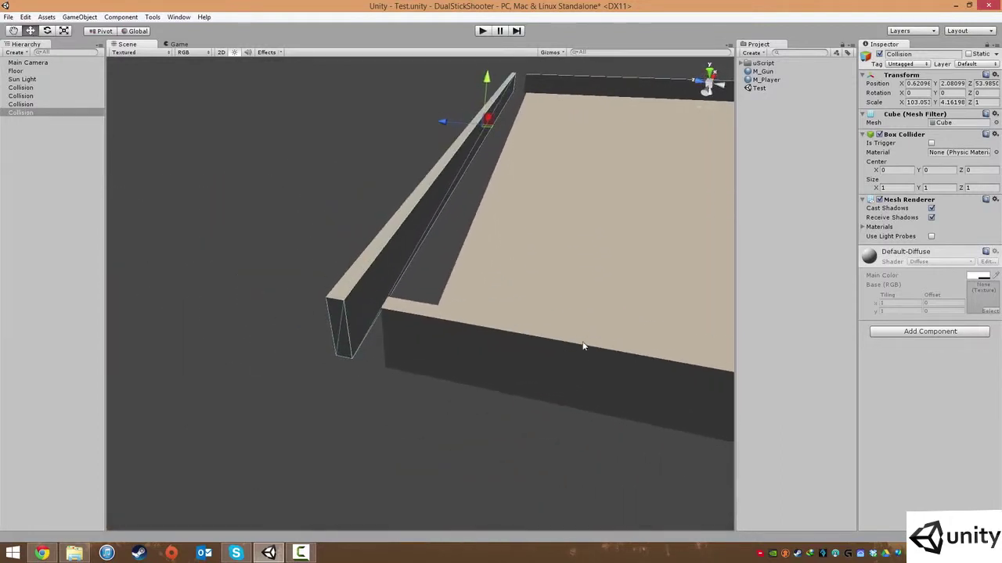
key(v)
drag(354, 357, 388, 326)
key(w)
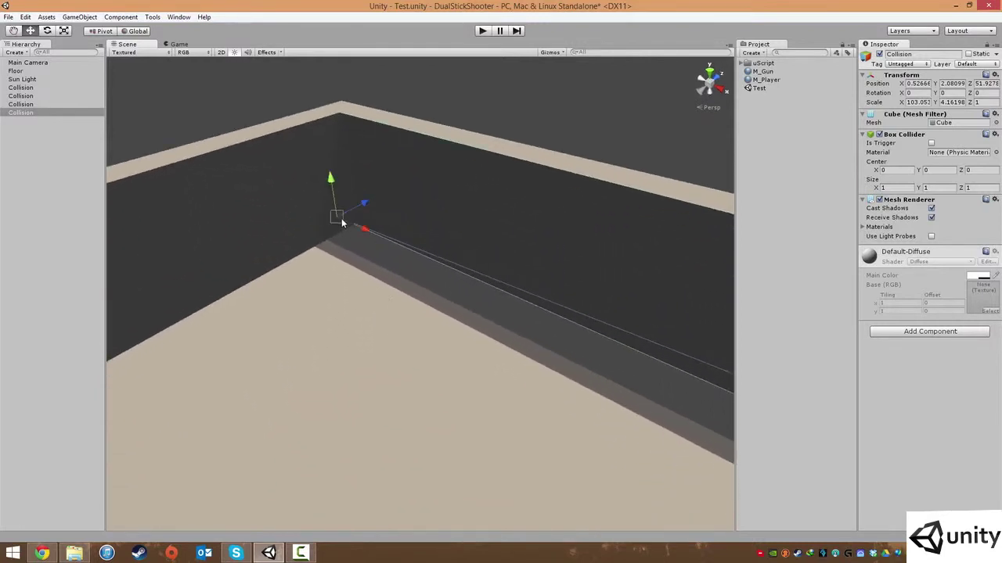
drag(342, 218, 327, 254)
Step: Deselect the wall and inspect the four walls around the floor from several angles
alt+drag(434, 314, 611, 310)
scroll(611, 310, down, 5)
middle_drag(593, 320, 493, 336)
click(493, 327)
mouse_move(492, 327)
alt+mouse_down()
mouse_move(440, 315)
mouse_move(509, 320)
mouse_move(655, 297)
mouse_move(625, 339)
mouse_move(409, 328)
mouse_move(482, 317)
alt+mouse_up()
alt+drag(546, 255, 525, 288)
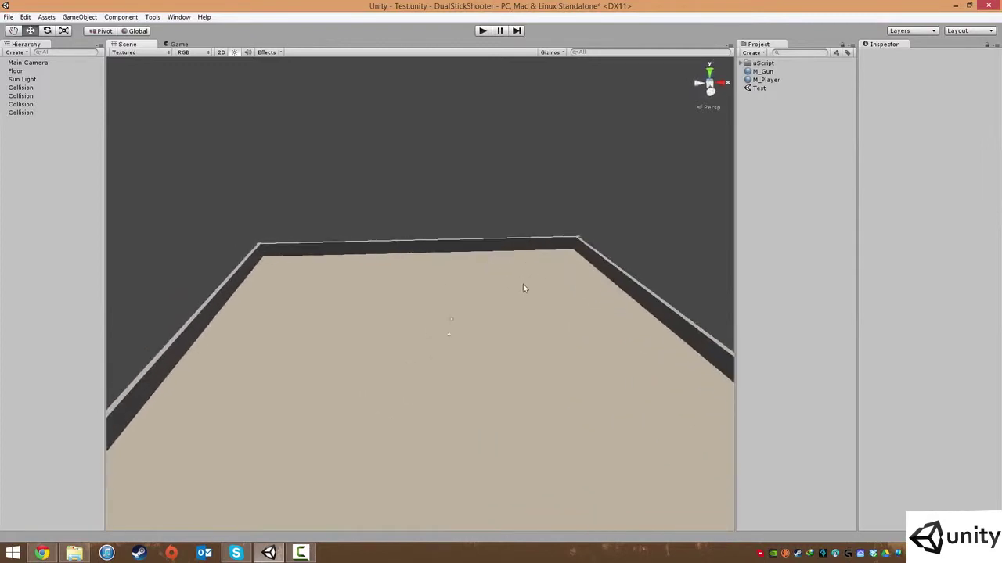
scroll(469, 316, down, 5)
scroll(468, 317, up, 5)
alt+drag(465, 324, 490, 284)
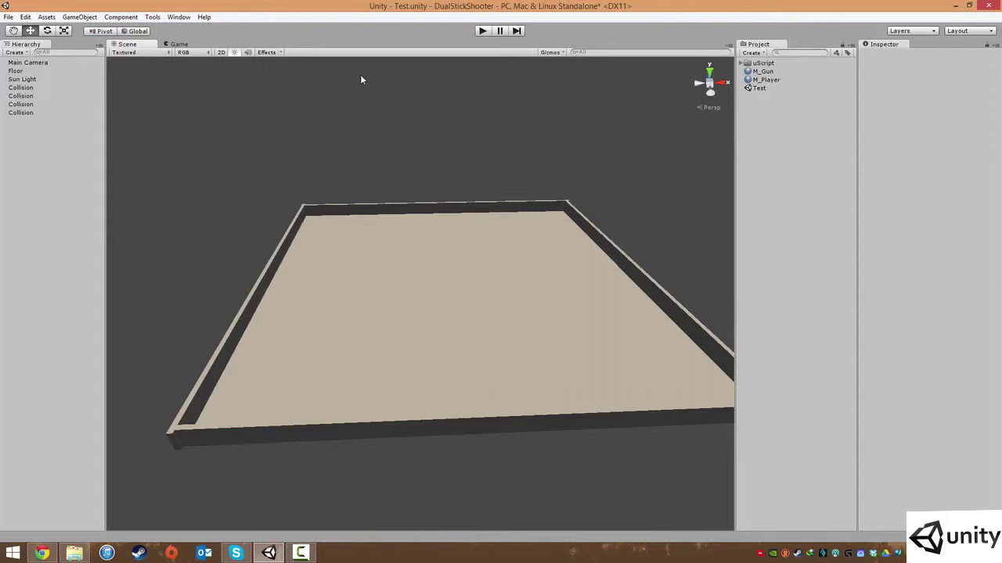
Step: Create an empty game object and name it CollisionBounds
click(80, 17)
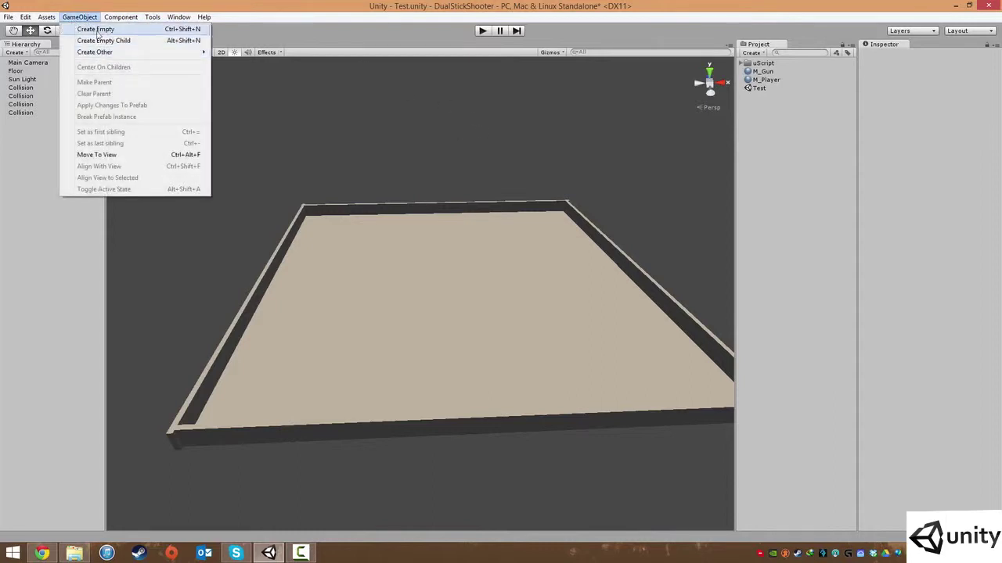
click(95, 30)
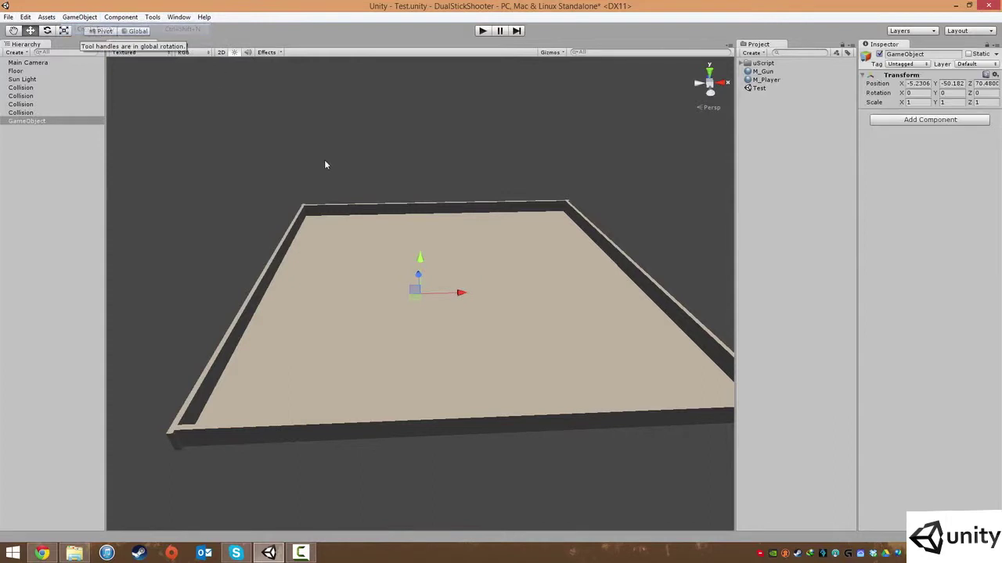
click(930, 54)
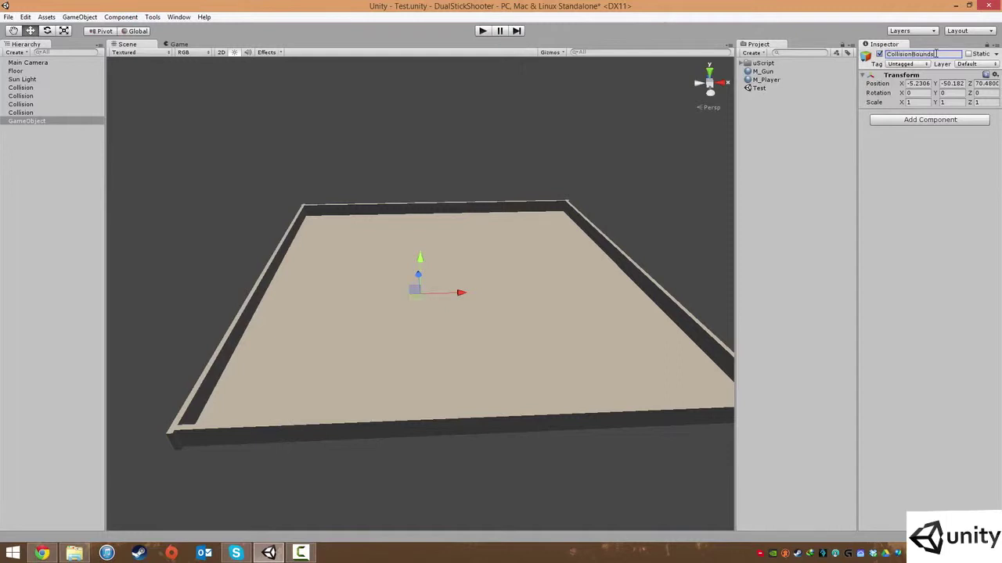
Step: Set the position of CollisionBounds to X 0, Y 0, Z 0
middle_drag(519, 254, 559, 270)
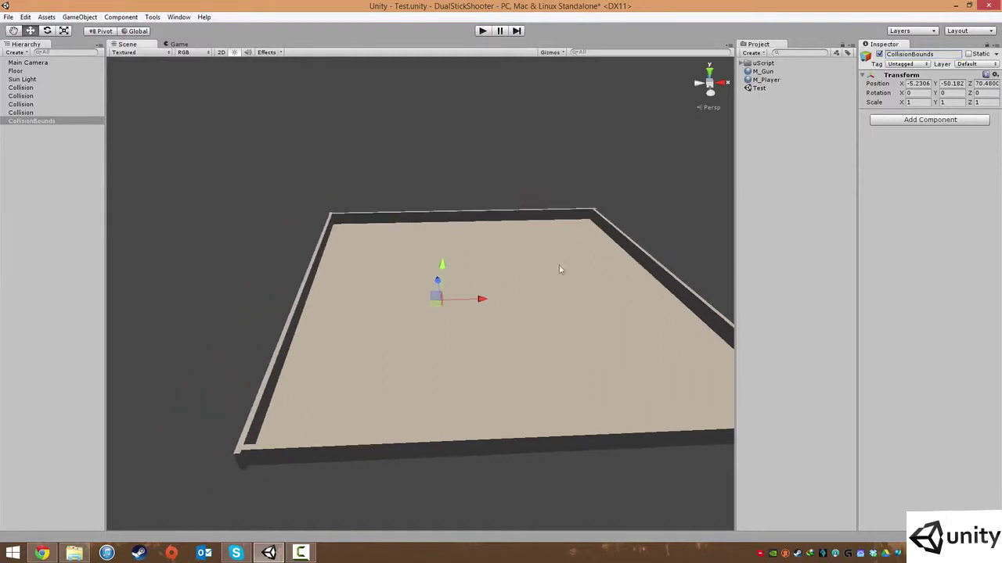
text(0)
key(Tab)
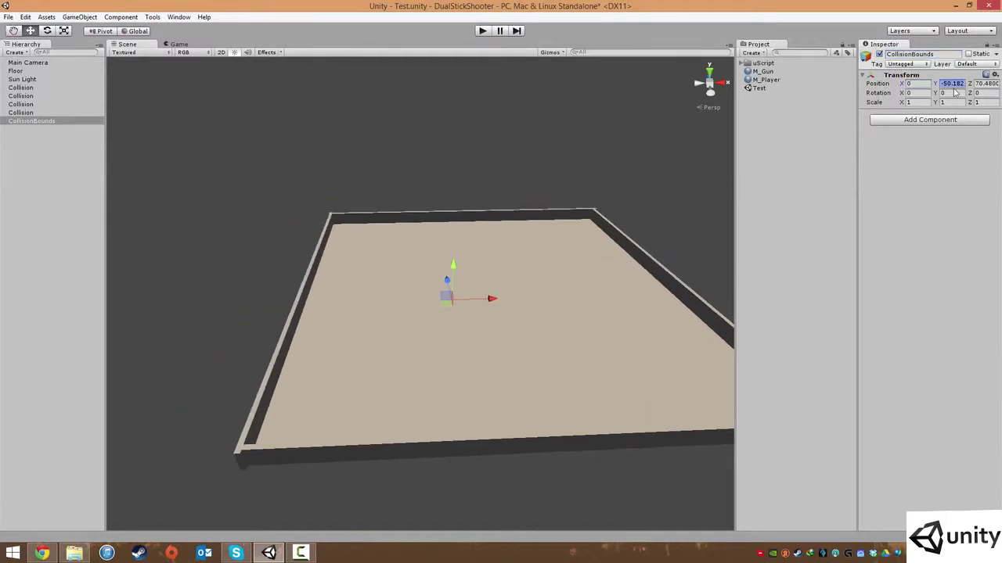
text(0)
key(Tab)
text(0)
middle_drag(381, 219, 268, 228)
scroll(382, 255, up, 6)
scroll(359, 277, down, 1)
middle_drag(287, 278, 408, 274)
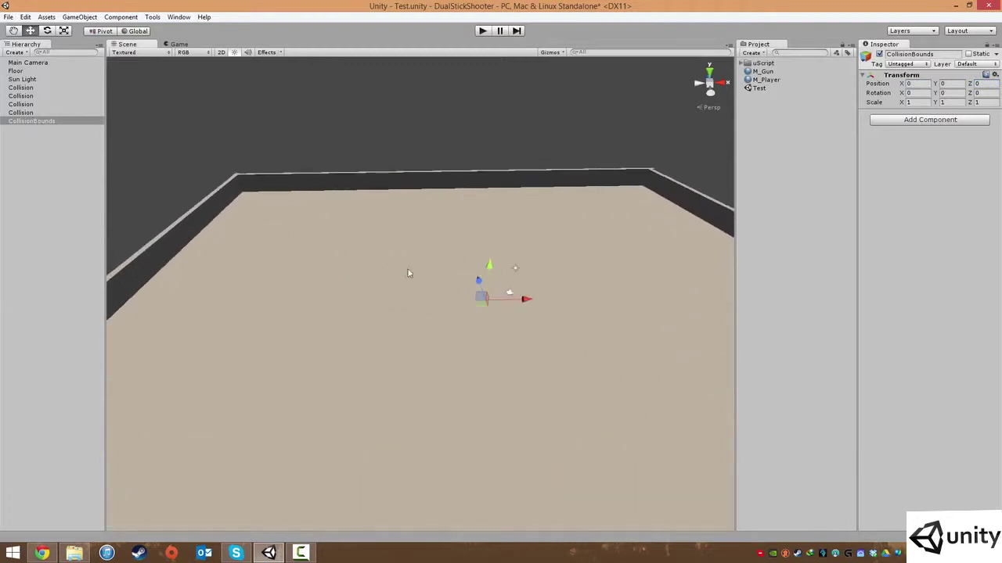
alt+drag(477, 331, 409, 320)
drag(287, 231, 282, 179)
key(ctrl+z)
middle_drag(301, 170, 342, 173)
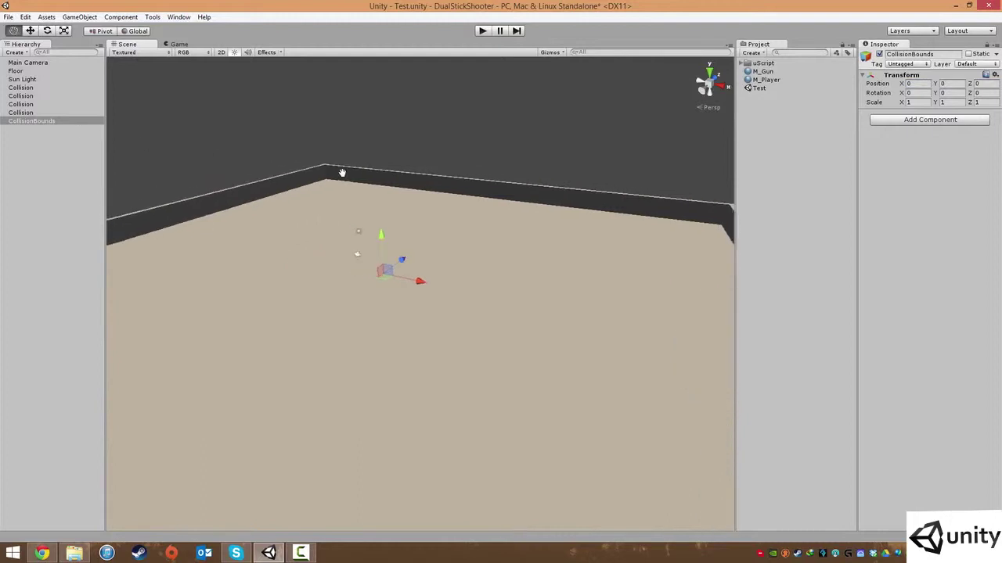
Step: Select all four Collision walls and make them children of CollisionBounds in the scene hierarchy
click(31, 87)
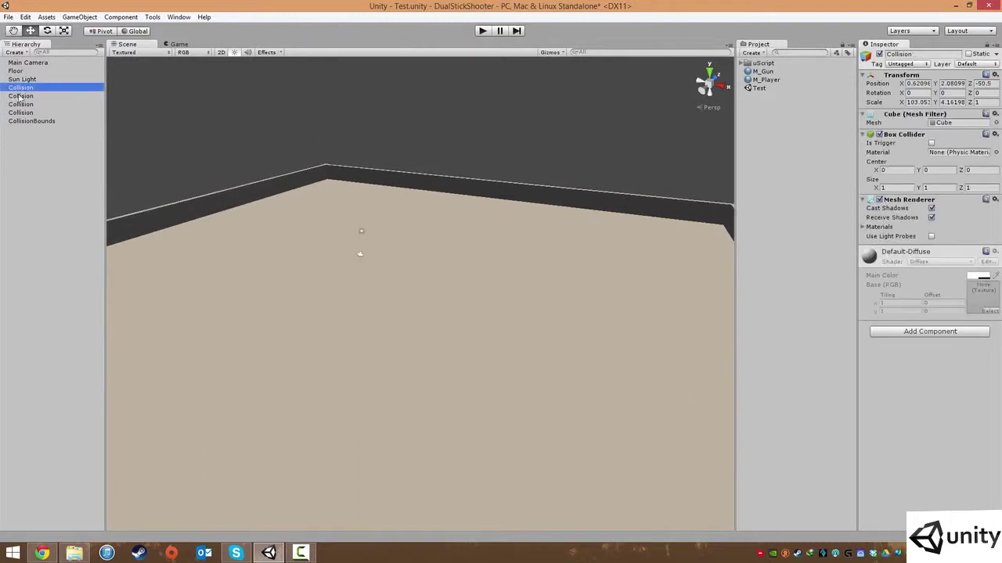
shift+click(23, 113)
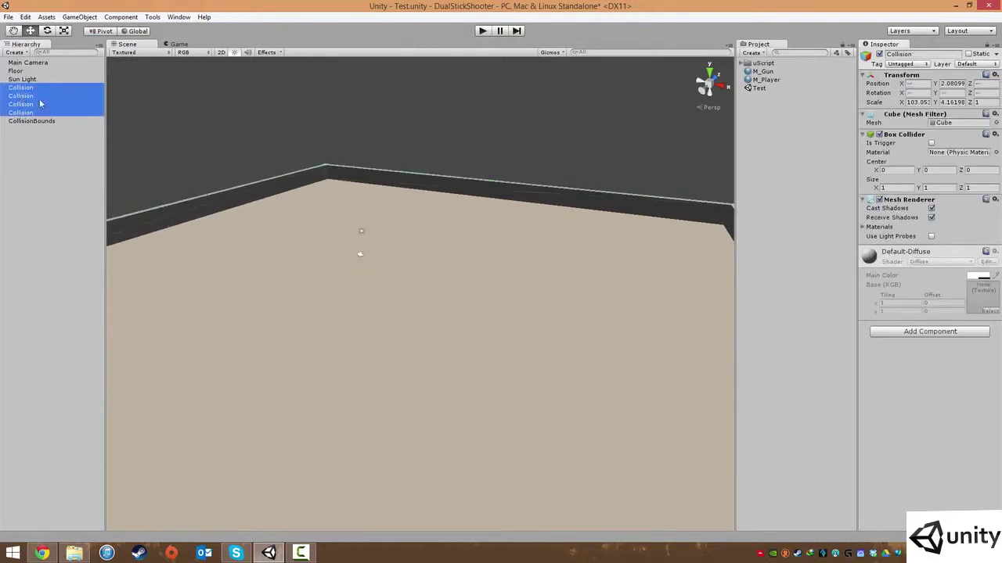
middle_drag(429, 236, 449, 201)
drag(29, 115, 42, 122)
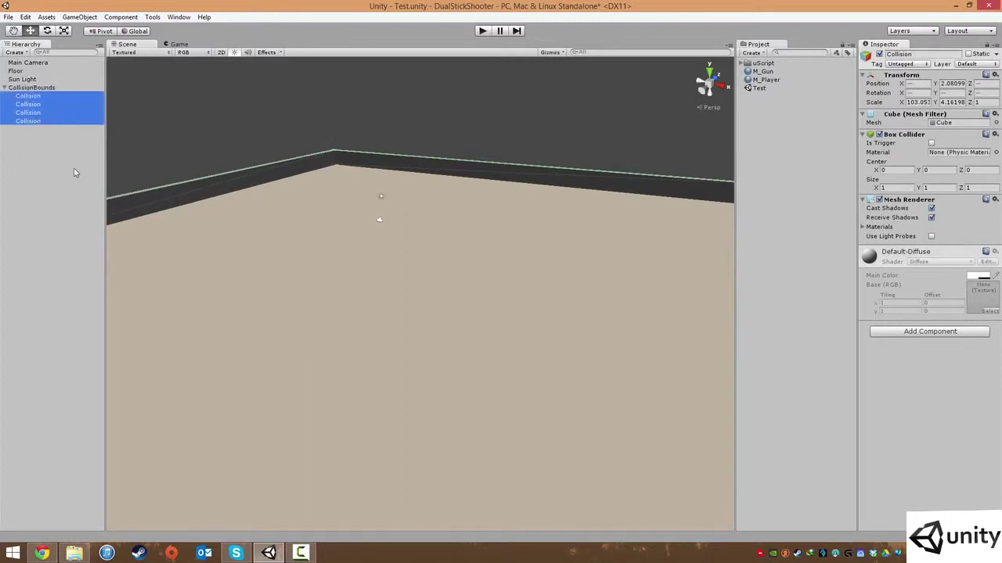
click(75, 169)
Step: Select the CollisionBounds parent and examine the grouped walls around the floor
click(40, 88)
middle_drag(407, 209, 419, 223)
scroll(435, 234, down, 6)
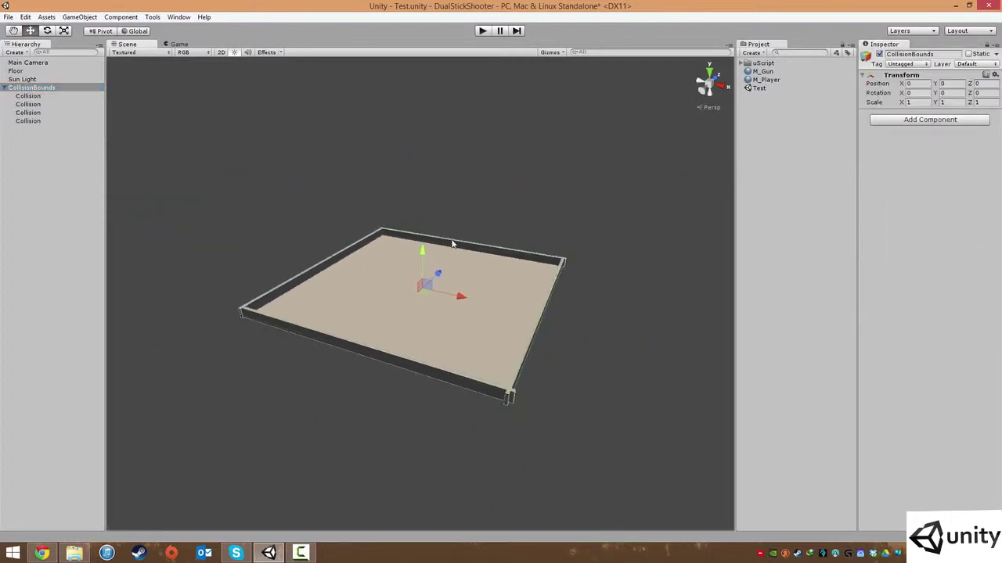
scroll(457, 263, up, 4)
alt+drag(462, 288, 441, 120)
alt+drag(532, 141, 475, 185)
alt+drag(383, 193, 499, 196)
key(ctrl+z)
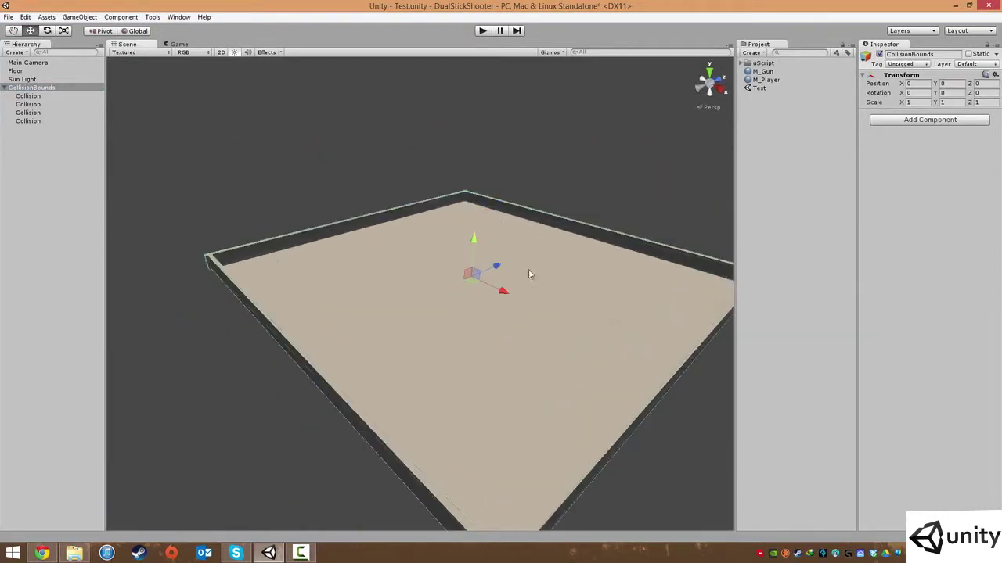
Step: Deselect the group and inspect the enclosed floor up close, checking the far Collision wall individually
click(571, 169)
scroll(485, 224, down, 3)
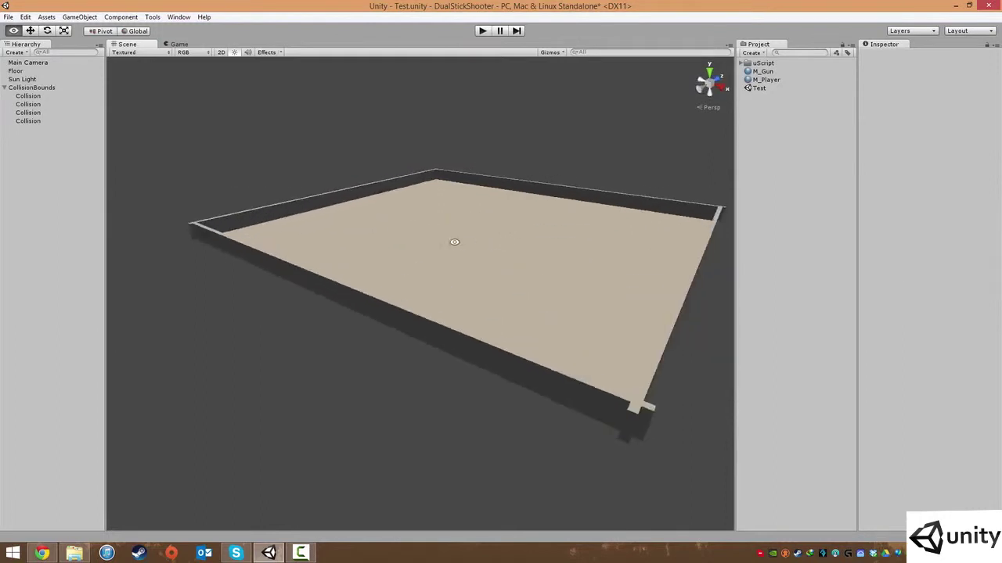
scroll(469, 239, up, 5)
scroll(485, 237, down, 1)
middle_drag(486, 229, 454, 235)
scroll(453, 235, down, 3)
scroll(455, 234, up, 3)
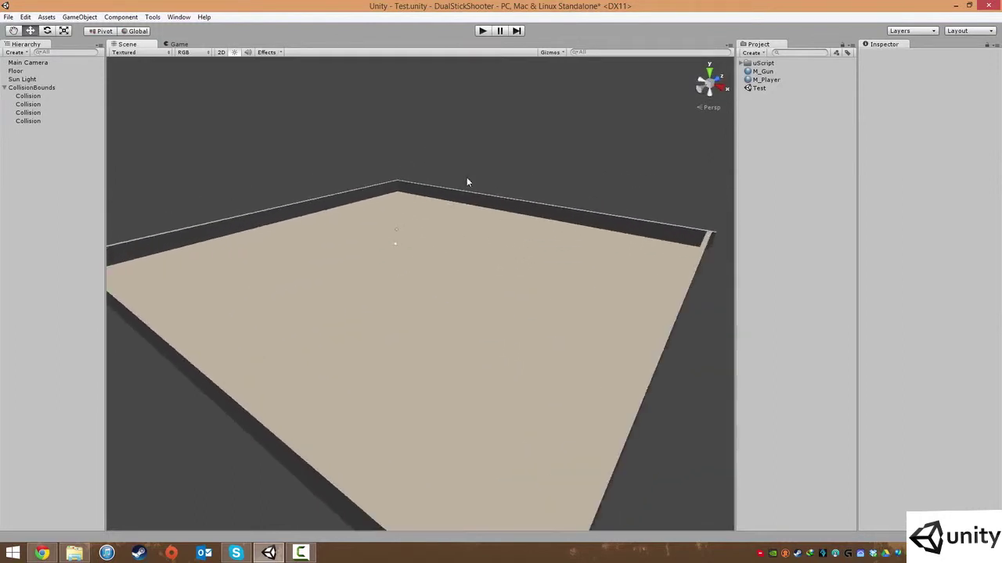
alt+drag(427, 243, 384, 289)
click(449, 248)
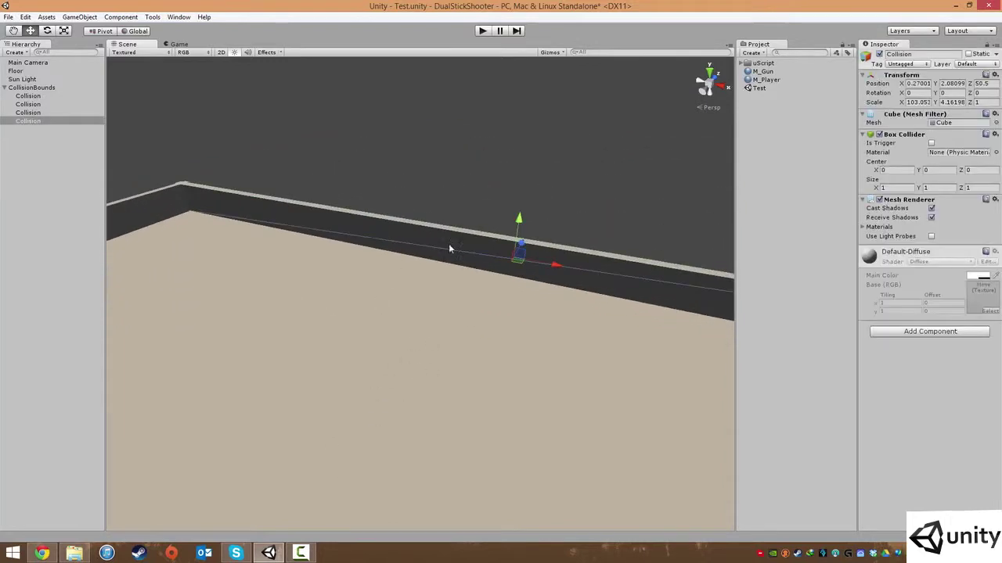
click(349, 191)
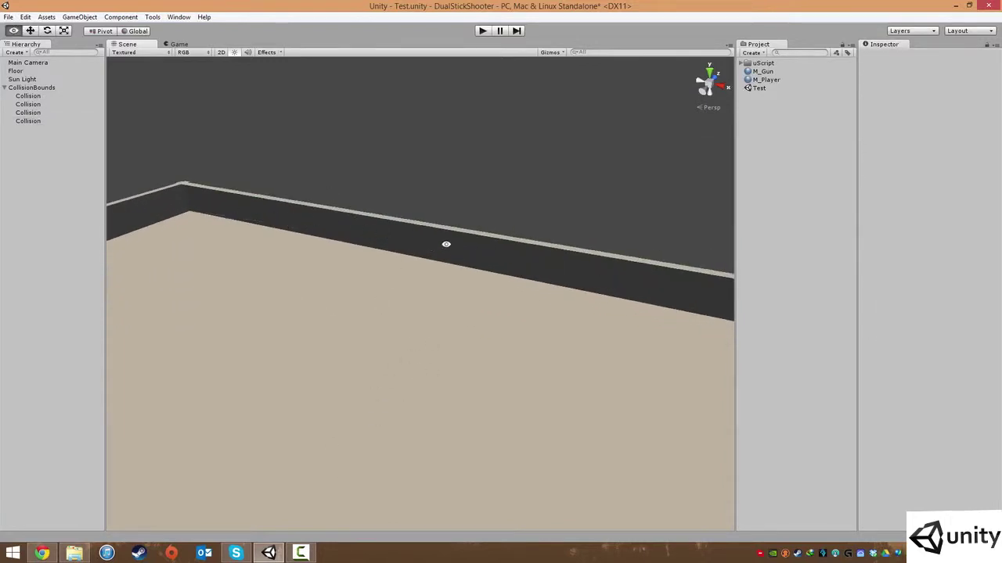
Step: Hide all four Collision walls by disabling their Mesh Renderer, and inspect the remaining collider outlines at a corner
alt+drag(445, 242, 512, 295)
click(28, 96)
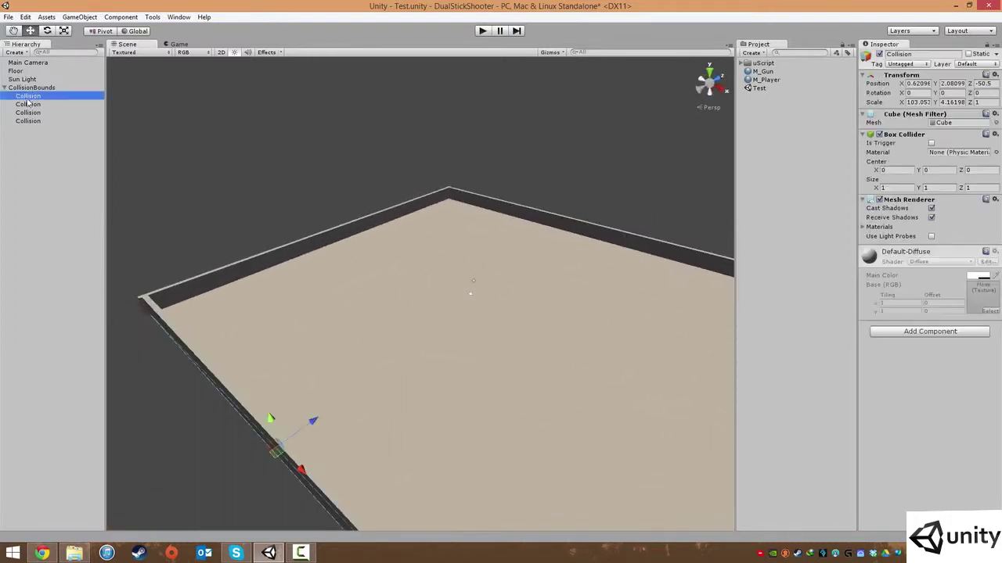
shift+click(28, 122)
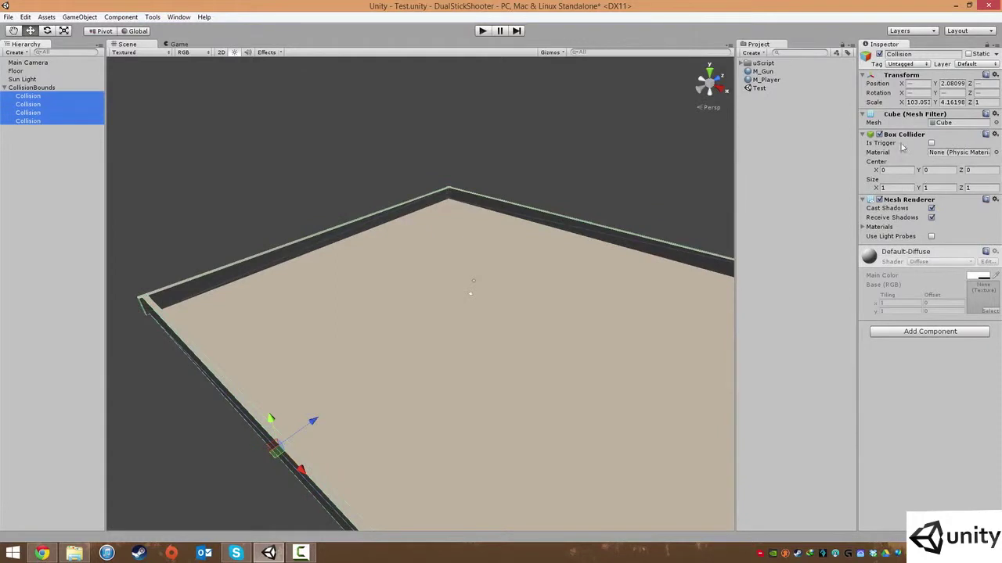
click(879, 200)
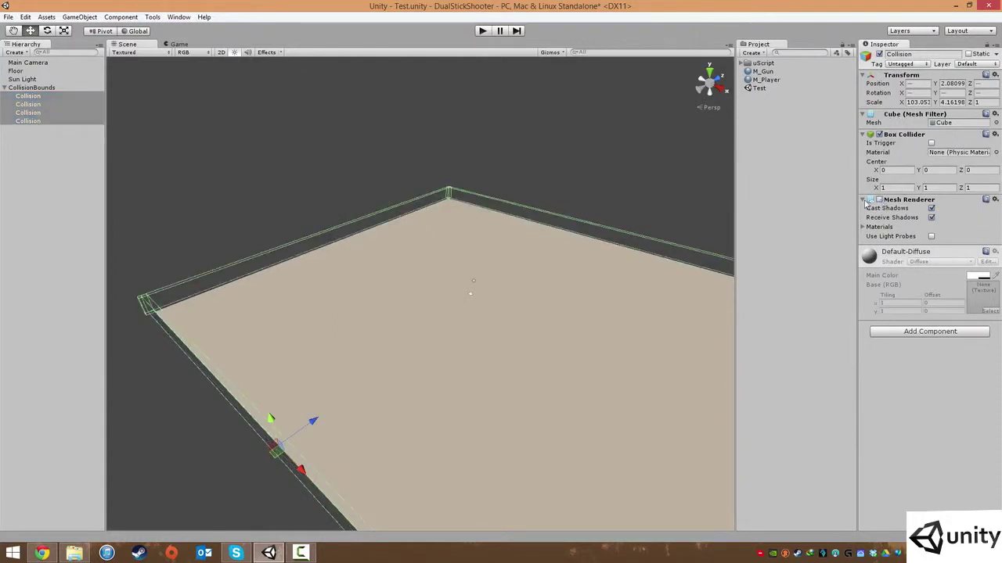
middle_drag(591, 268, 522, 227)
alt+drag(564, 195, 571, 291)
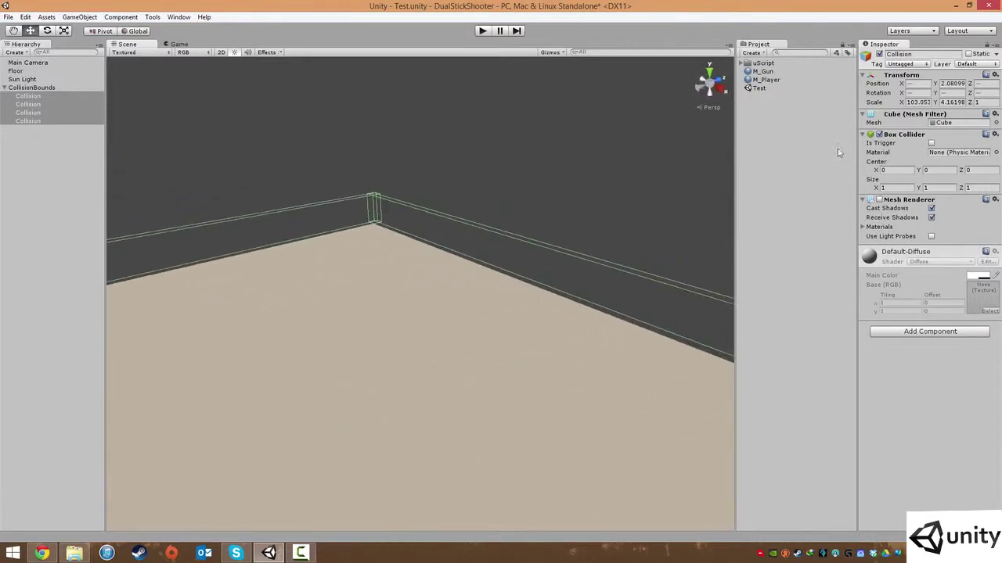
Step: Toggle the Box Collider of the four Collision walls off and on to compare its effect, leaving it enabled
click(879, 135)
click(879, 135)
click(879, 135)
click(879, 135)
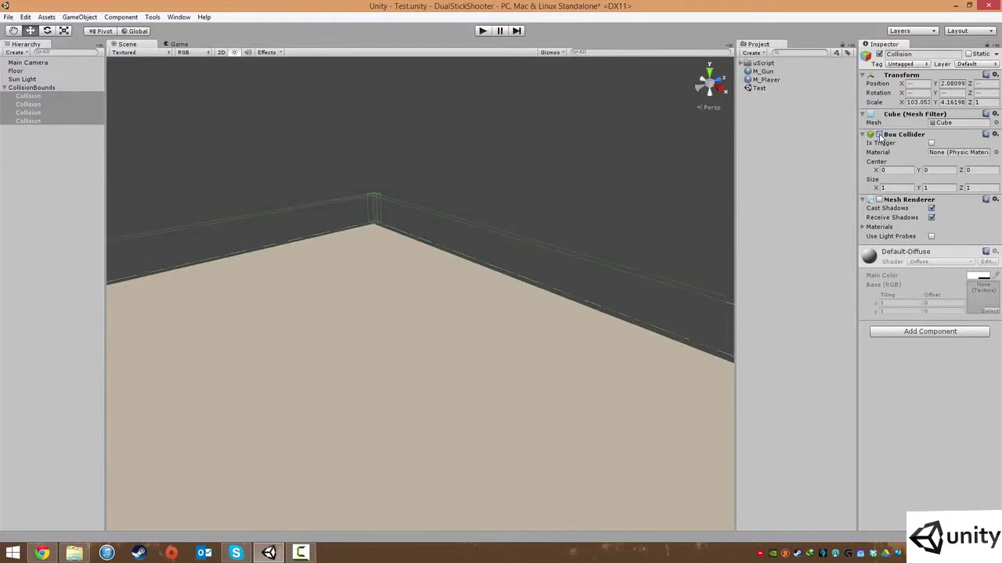
click(879, 134)
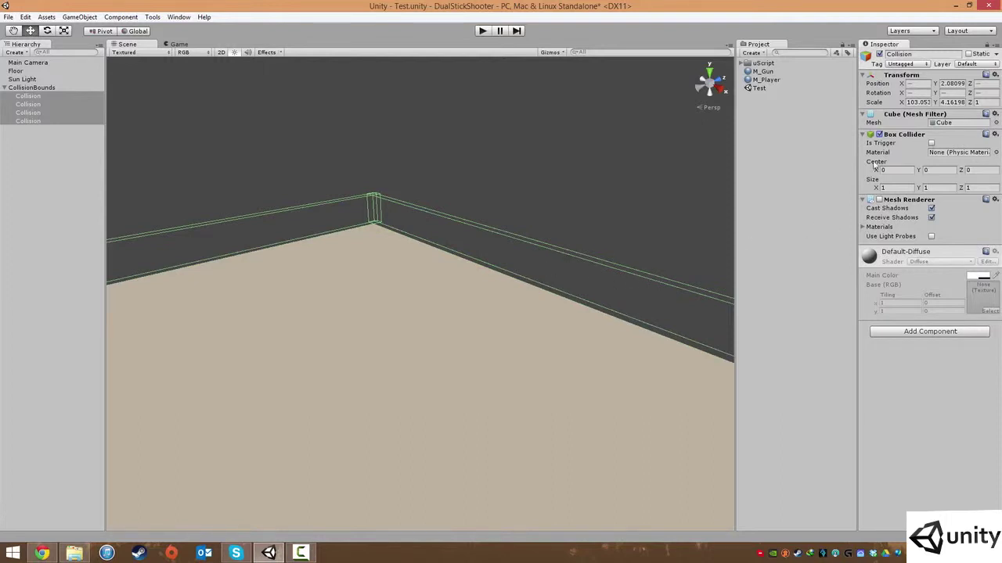
Step: Re-enable the Mesh Renderer on the four Collision walls and deselect them
right_click(880, 202)
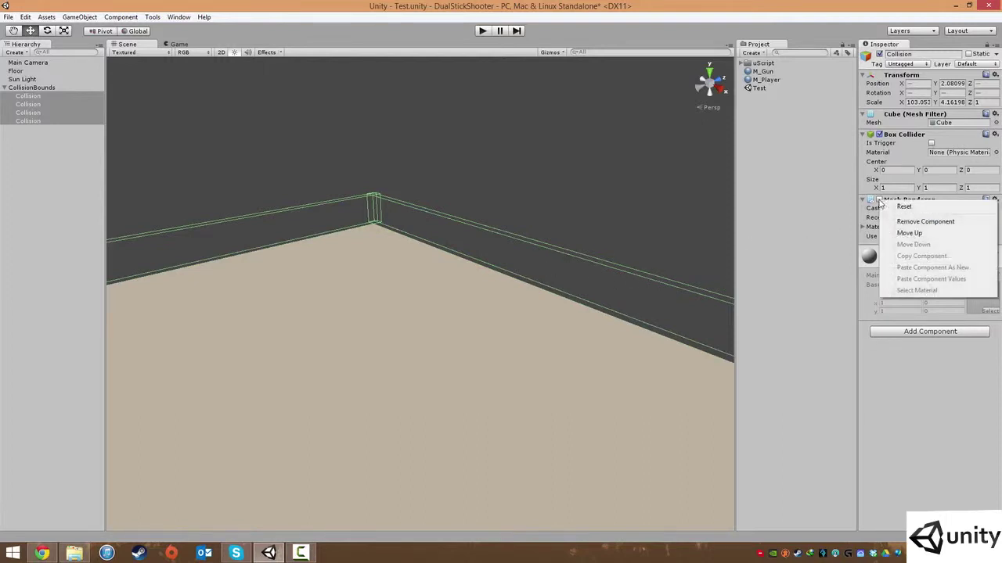
click(878, 200)
click(631, 192)
Step: Examine the walled floor from several angles, both as a whole and up close
scroll(535, 268, down, 10)
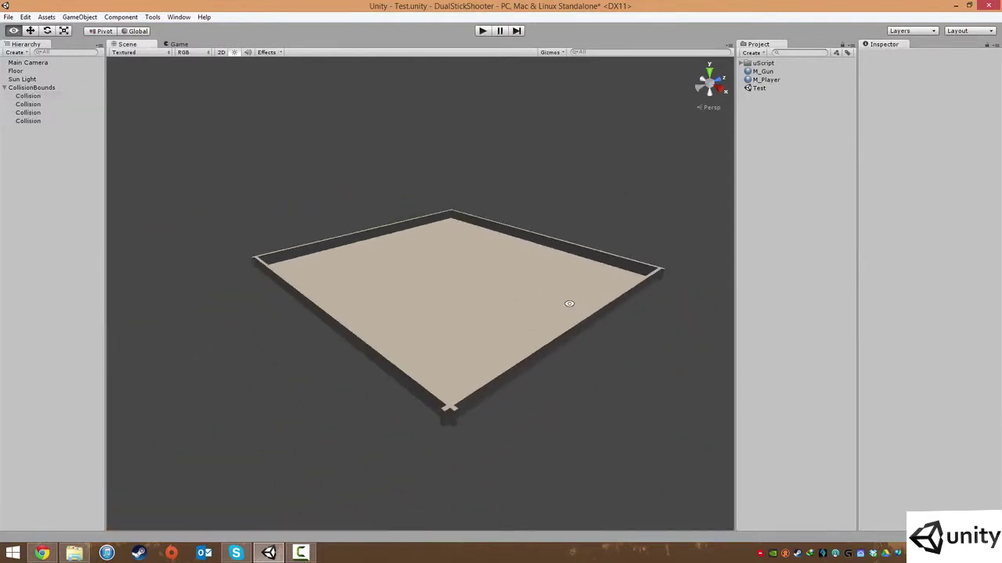
alt+drag(568, 304, 528, 329)
scroll(429, 305, up, 5)
alt+drag(429, 310, 525, 259)
scroll(466, 305, down, 5)
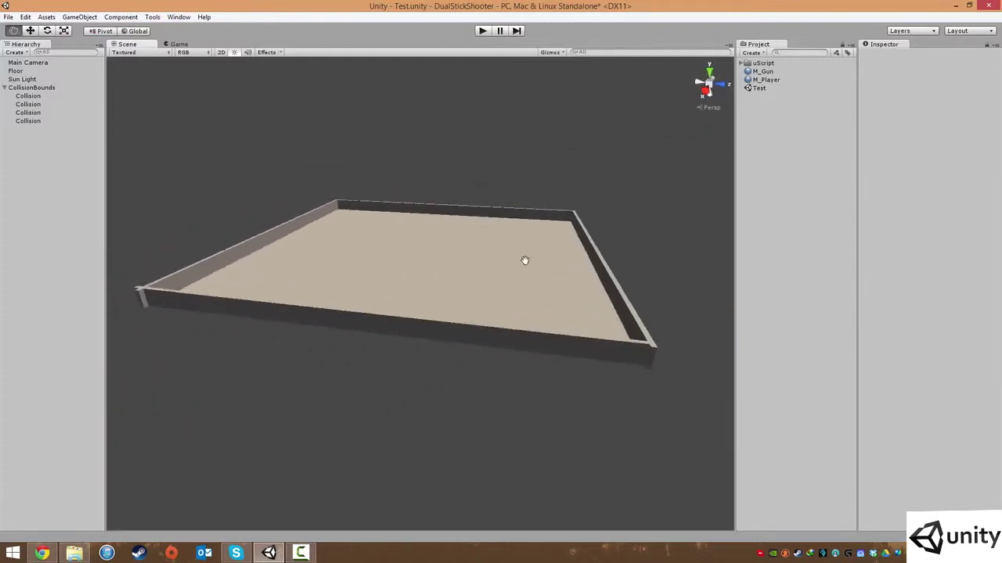
scroll(579, 277, up, 3)
scroll(579, 277, down, 3)
alt+drag(581, 278, 544, 289)
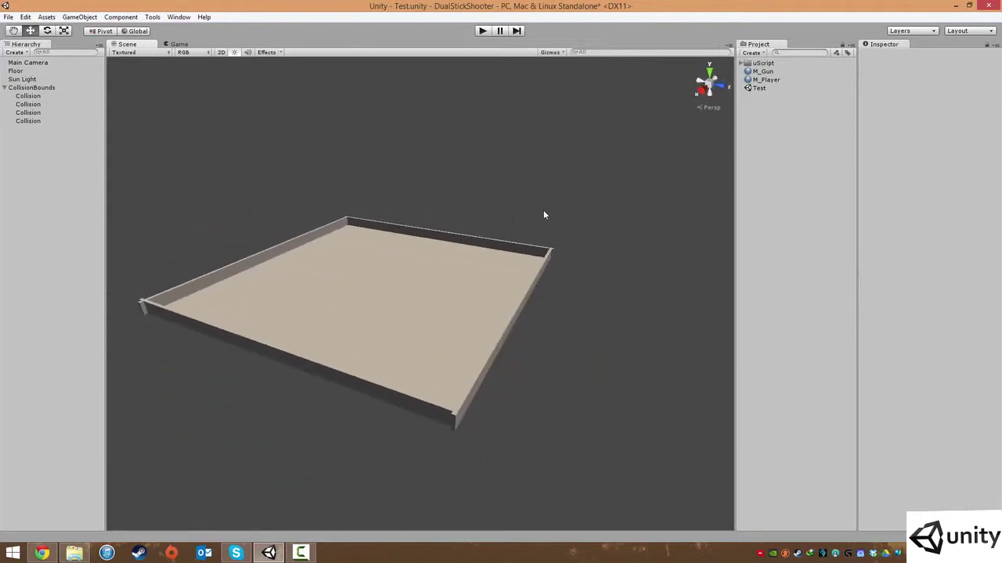
alt+drag(543, 210, 517, 219)
scroll(526, 215, up, 5)
scroll(394, 258, up, 1)
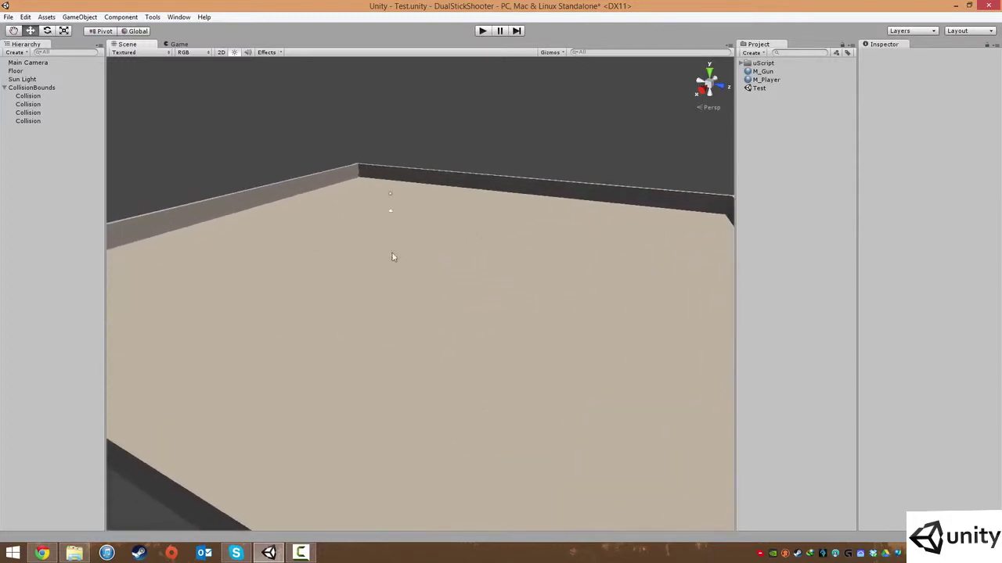
scroll(535, 224, down, 4)
scroll(540, 219, up, 4)
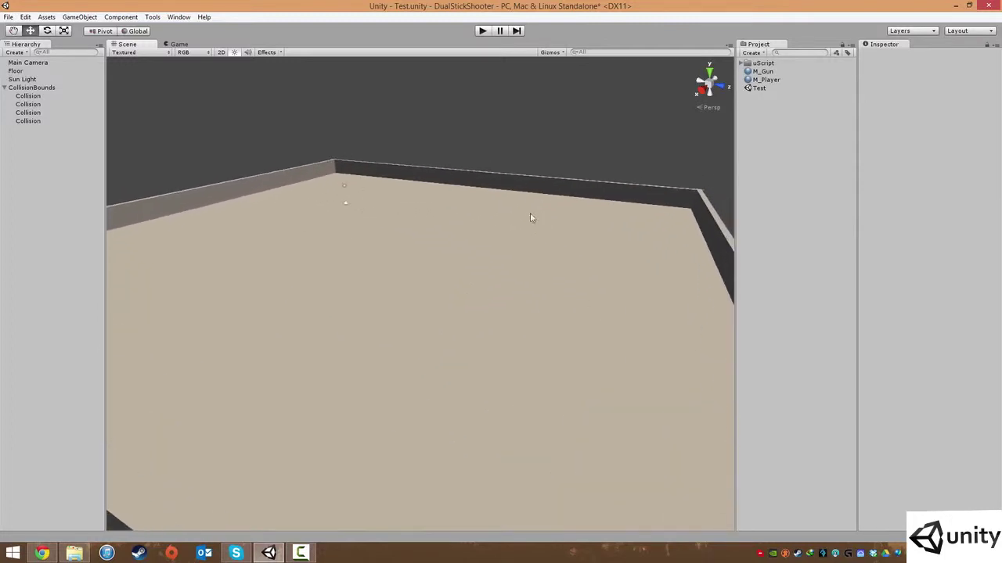
Step: Switch to File Explorer and open the Level Assets folder inside Section 2
click(83, 554)
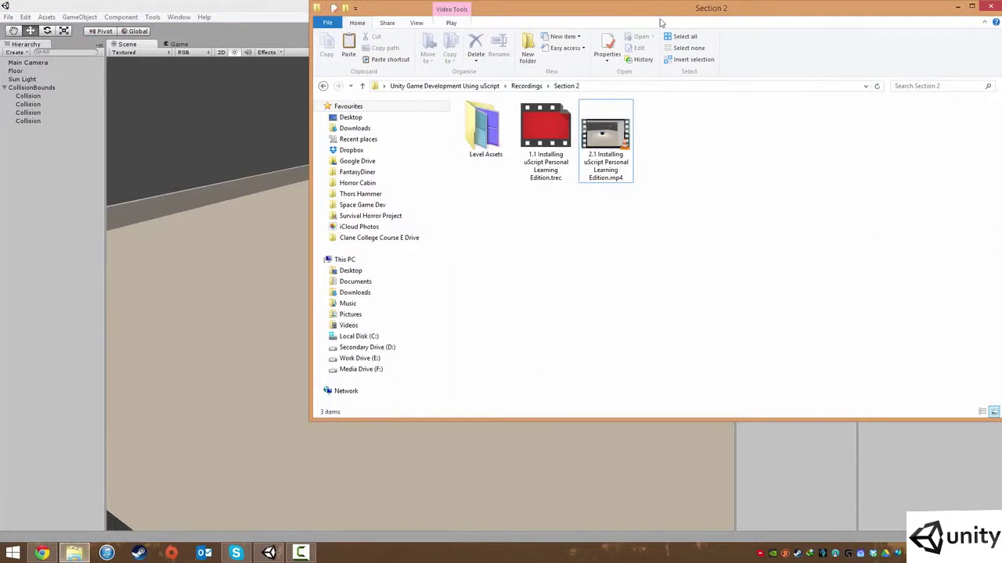
drag(665, 15, 628, 51)
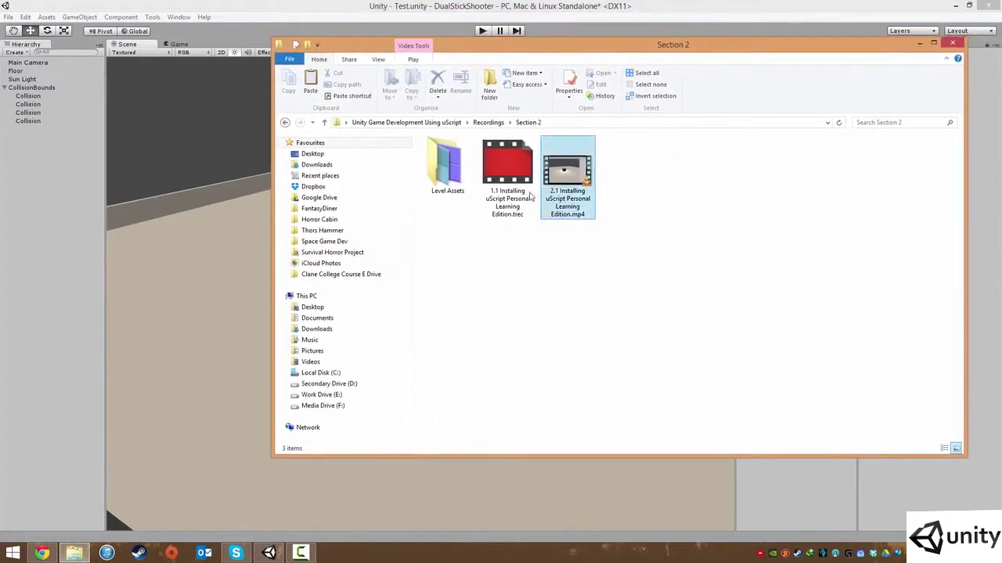
double_click(454, 173)
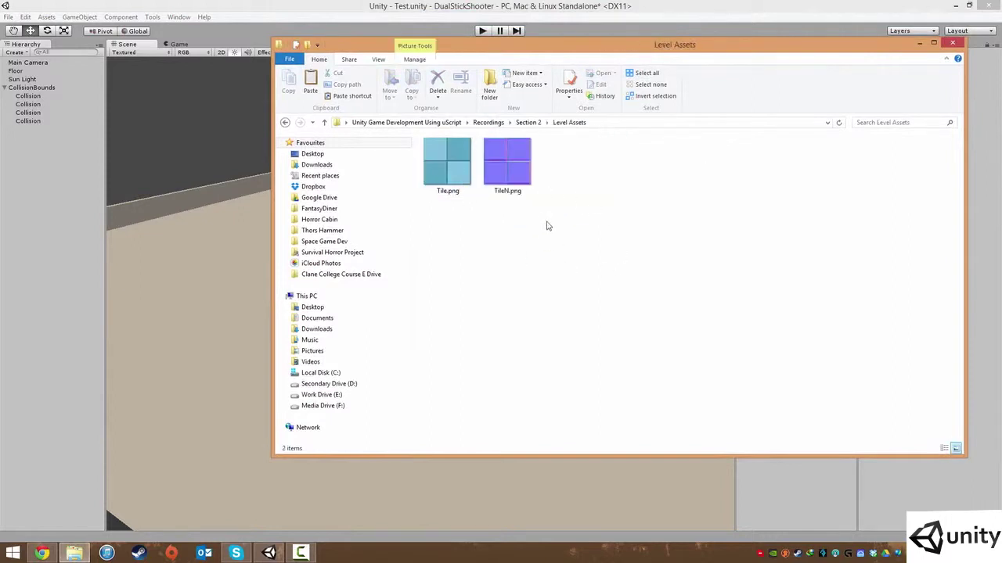
Step: View the Tile.png texture at several magnifications and close the image viewer
click(452, 173)
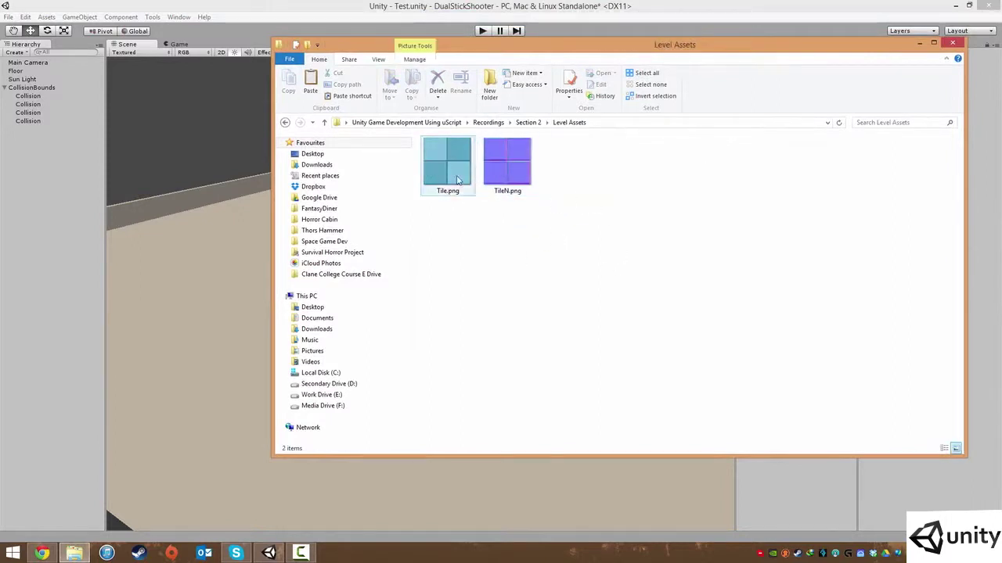
double_click(452, 173)
scroll(523, 293, up, 3)
scroll(524, 293, down, 3)
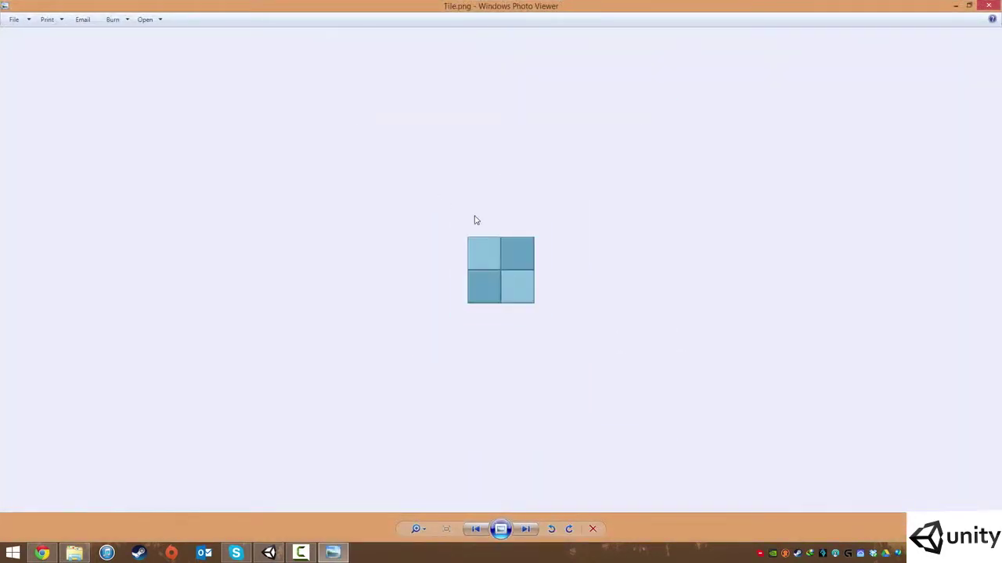
scroll(556, 274, up, 5)
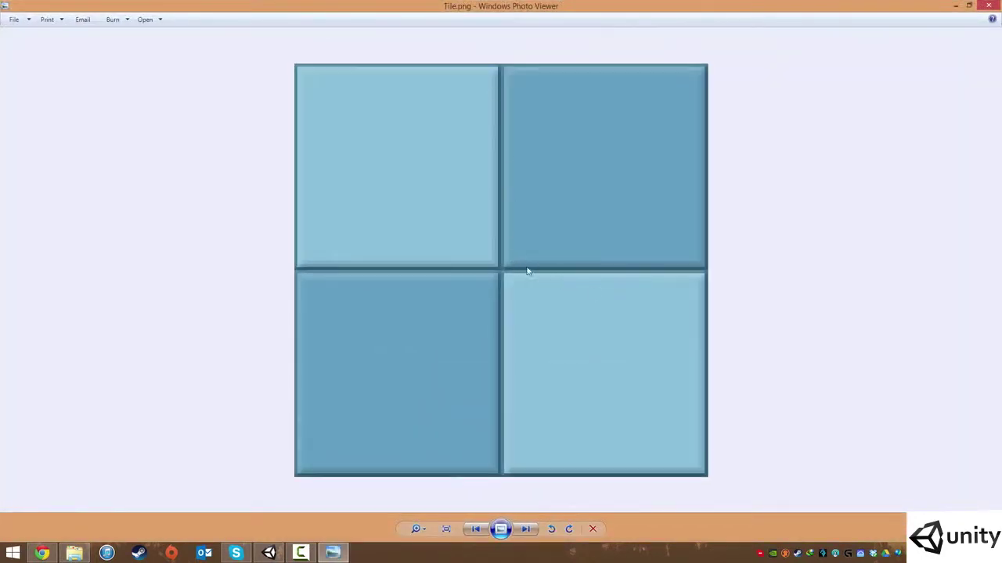
scroll(655, 270, down, 3)
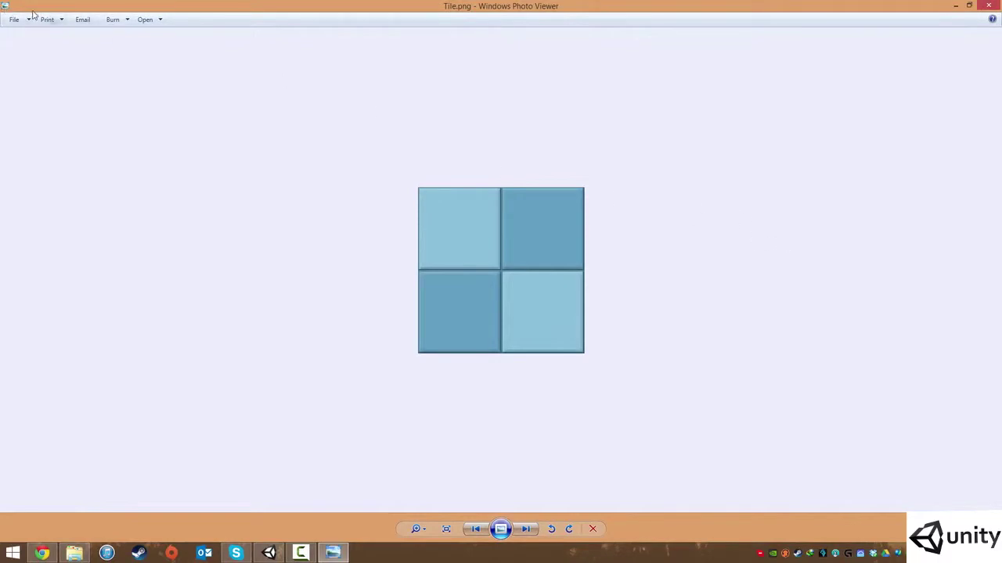
double_click(5, 7)
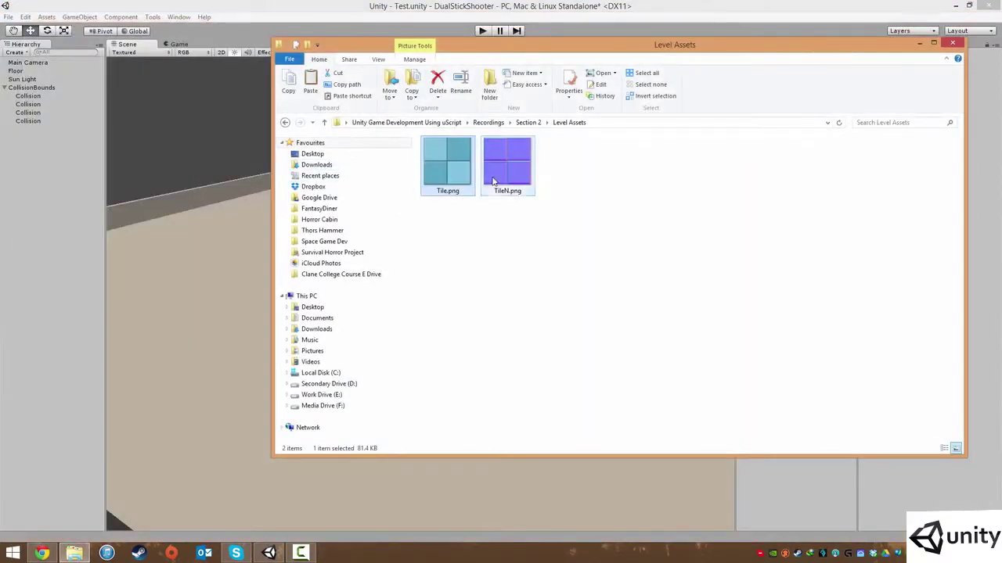
Step: View TileN.png, compare it with Tile.png up close, and return to the Level Assets folder
double_click(493, 181)
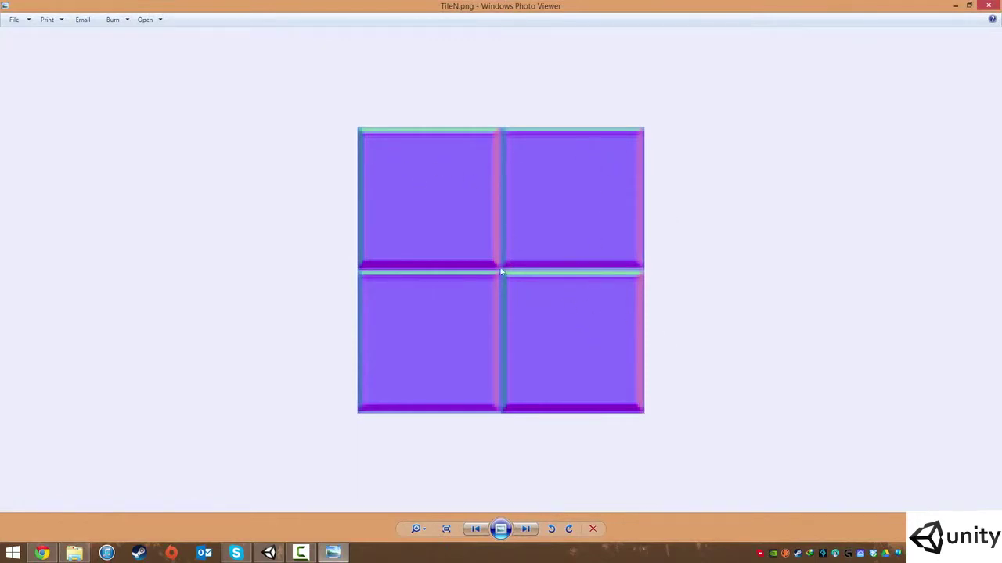
double_click(5, 6)
double_click(451, 162)
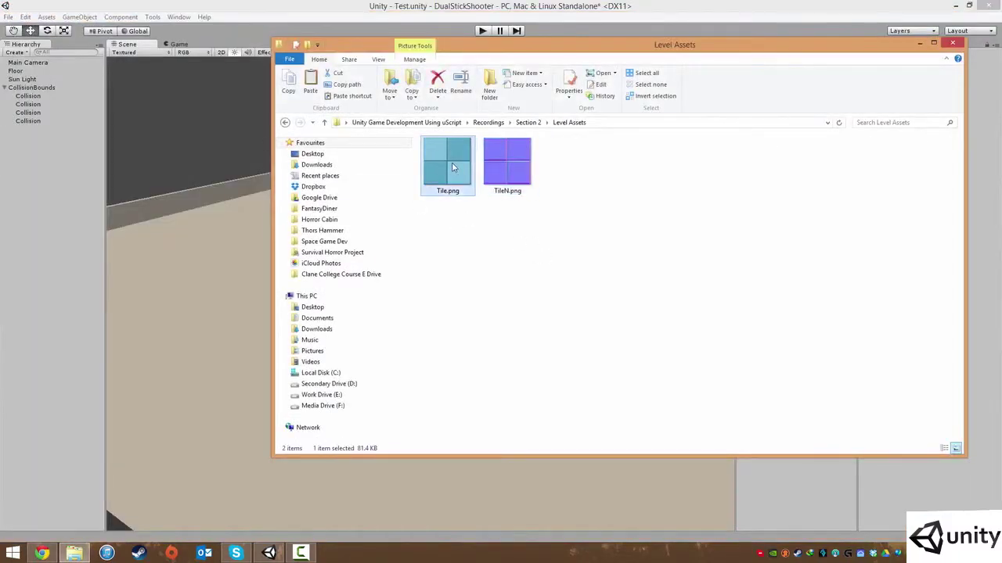
scroll(423, 274, up, 3)
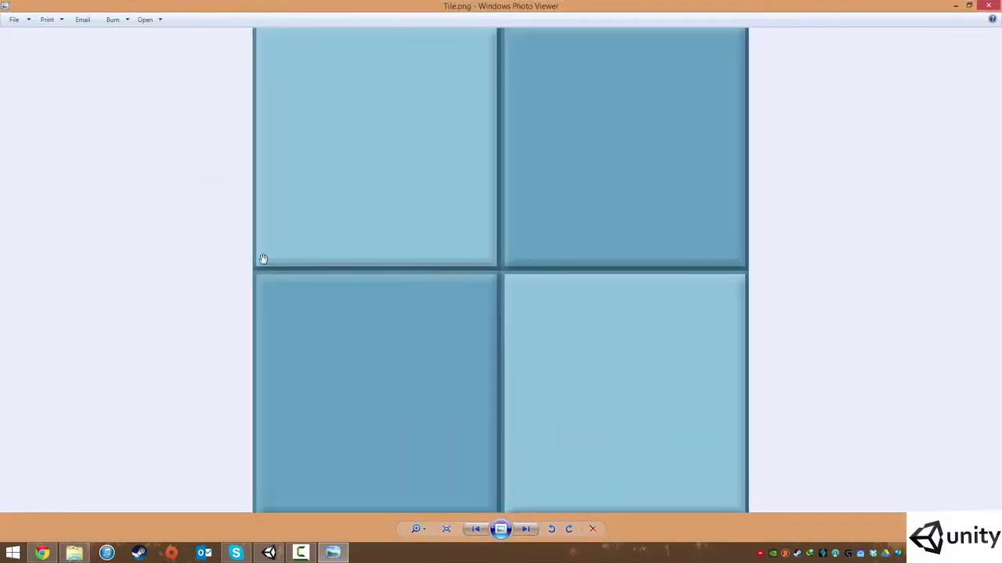
scroll(485, 121, down, 2)
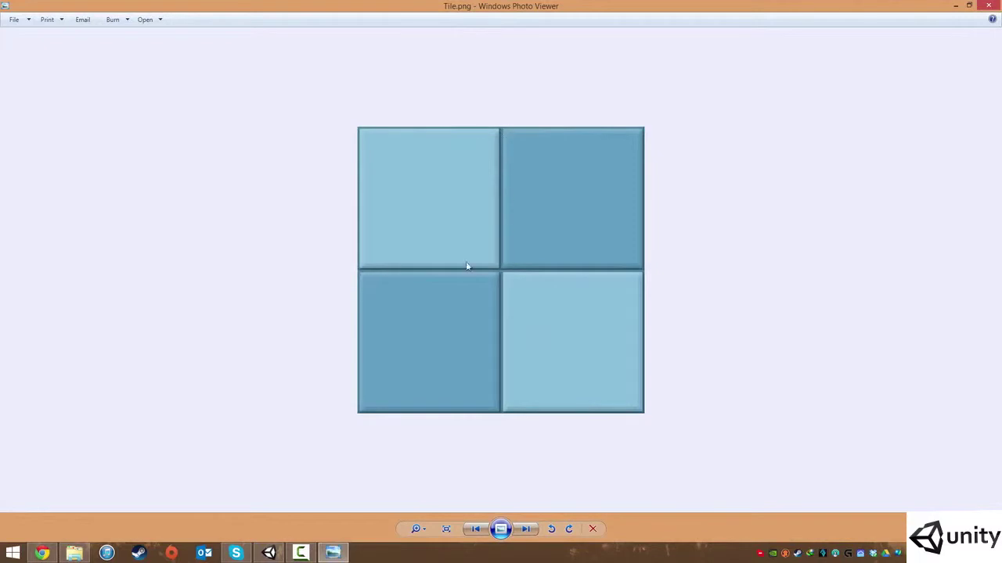
double_click(4, 6)
click(663, 266)
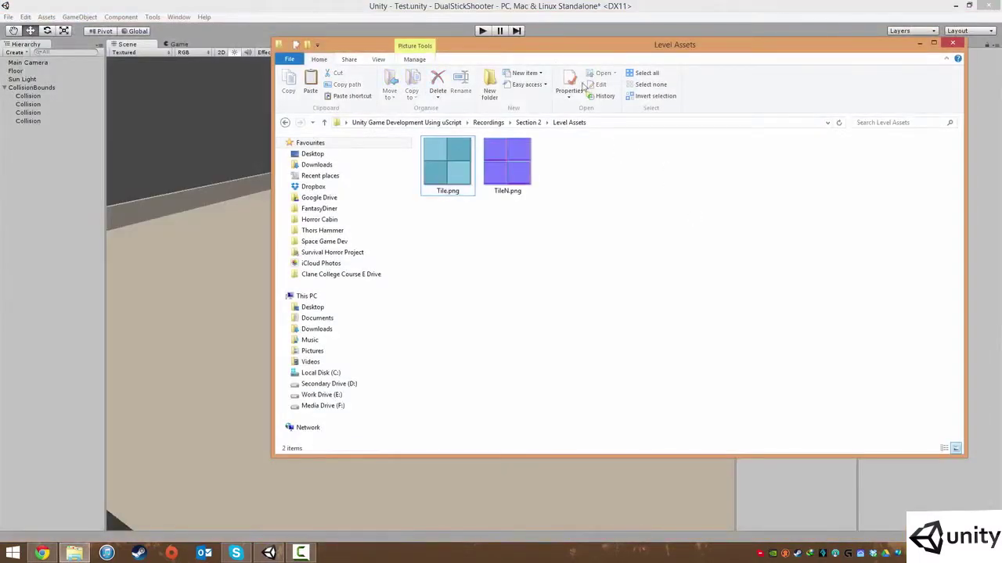
Step: Move and shrink the Level Assets window so Unity's project assets are visible, and select Tile.png and TileN.png
drag(540, 56, 365, 92)
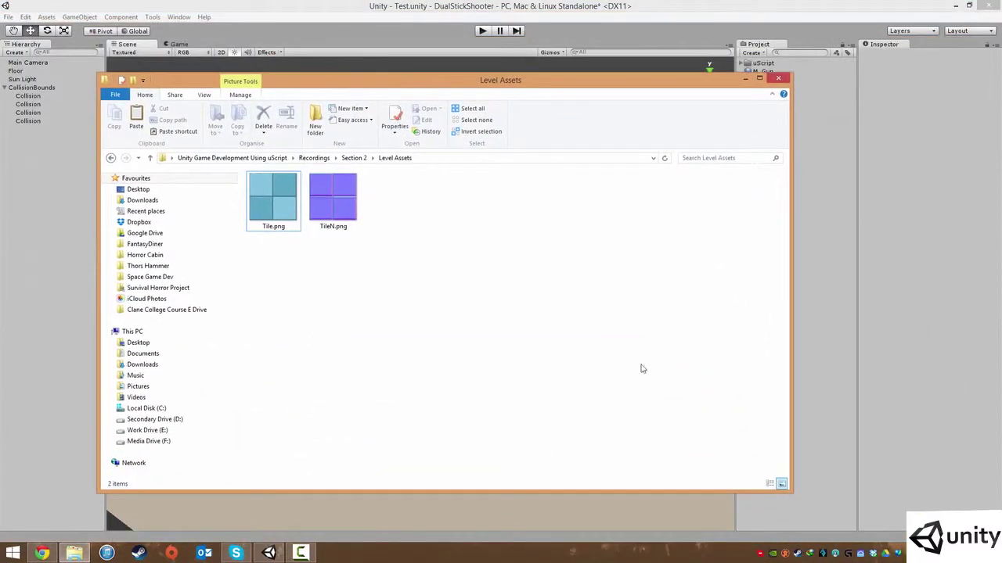
drag(792, 495, 554, 427)
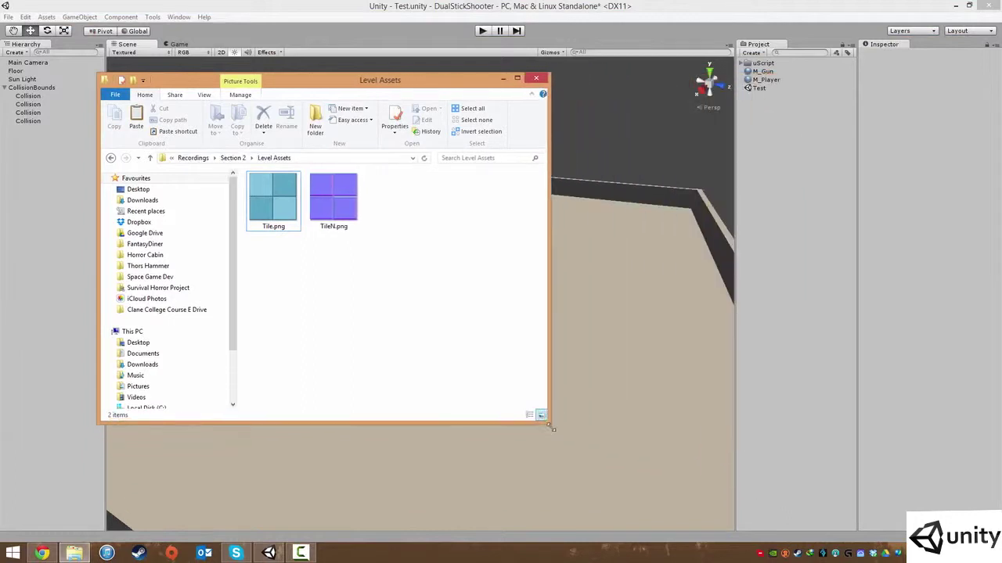
drag(435, 277, 364, 195)
click(561, 3)
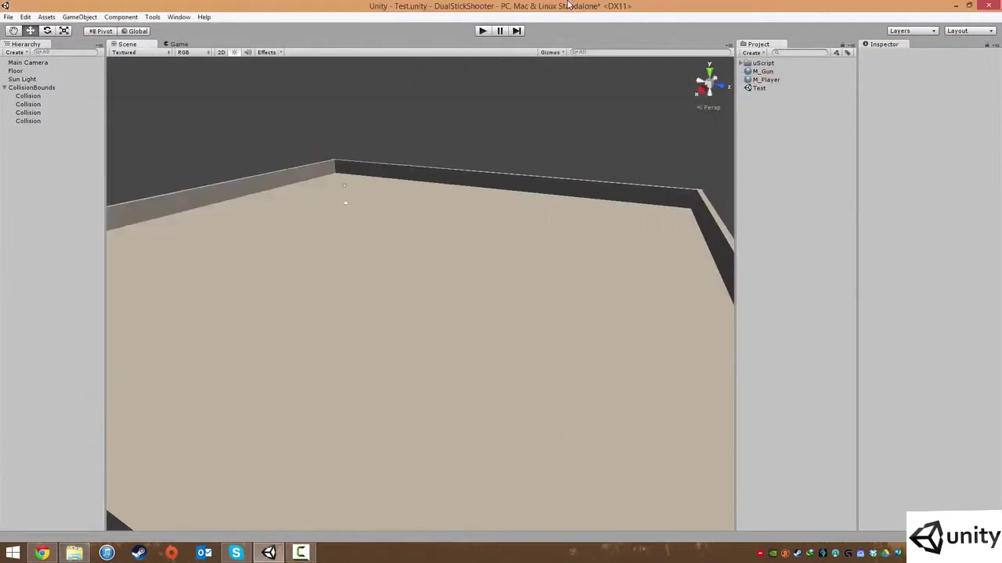
click(117, 16)
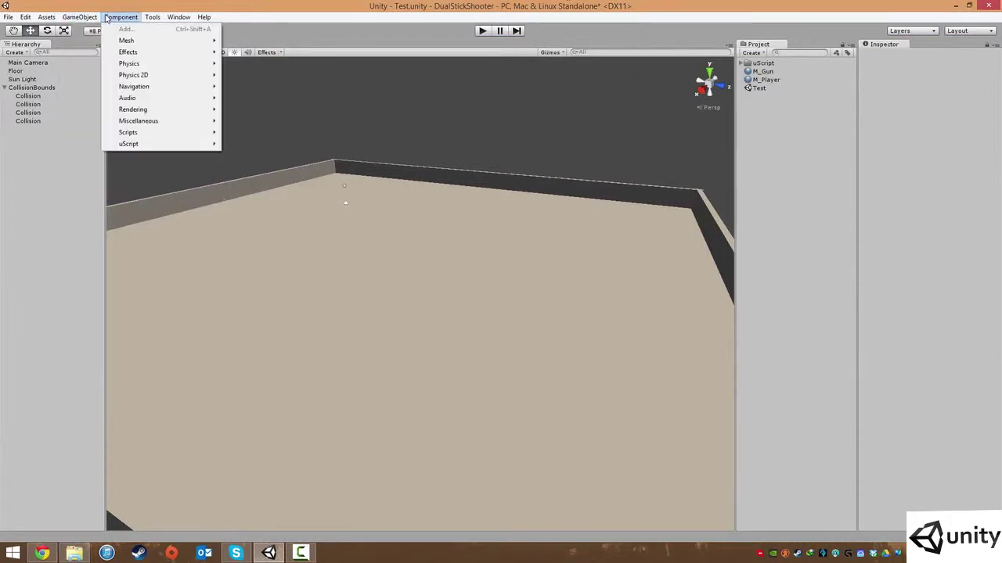
mouse_move(76, 17)
mouse_move(39, 21)
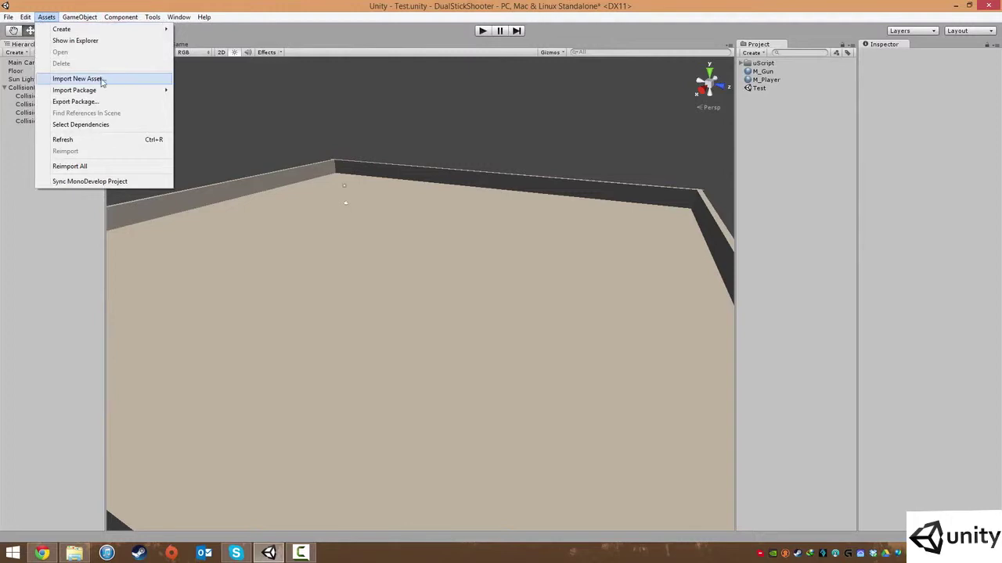
click(354, 5)
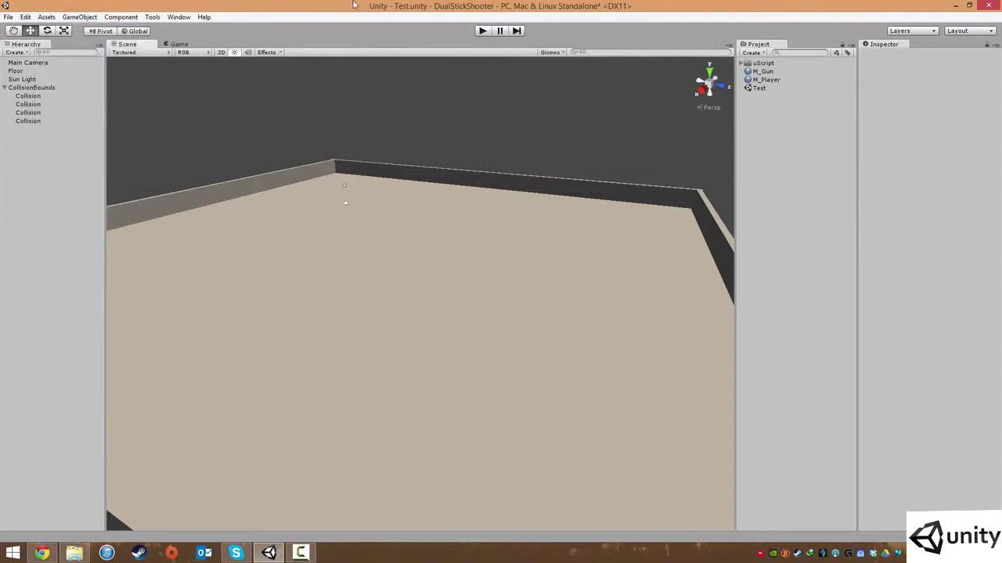
right_click(769, 163)
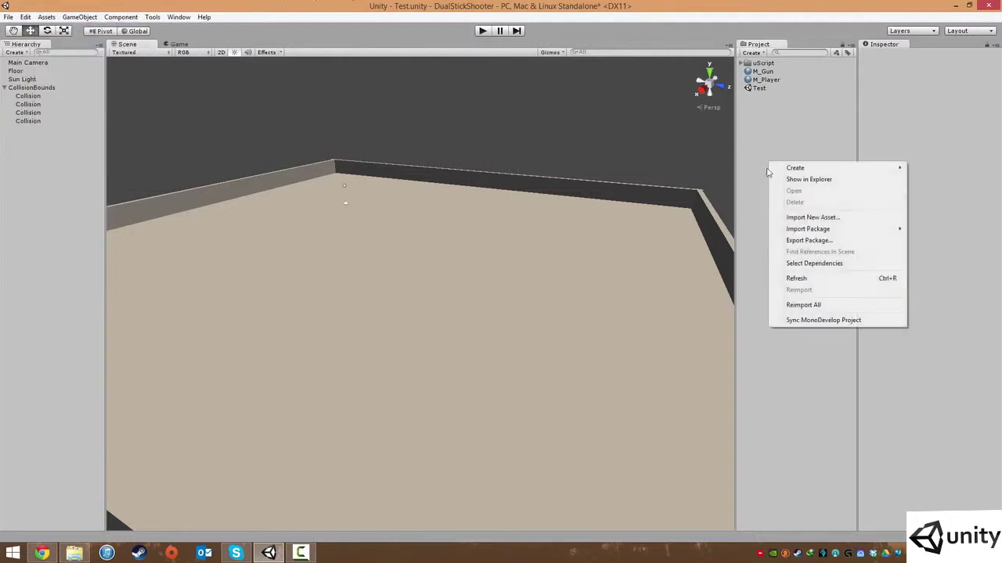
click(819, 218)
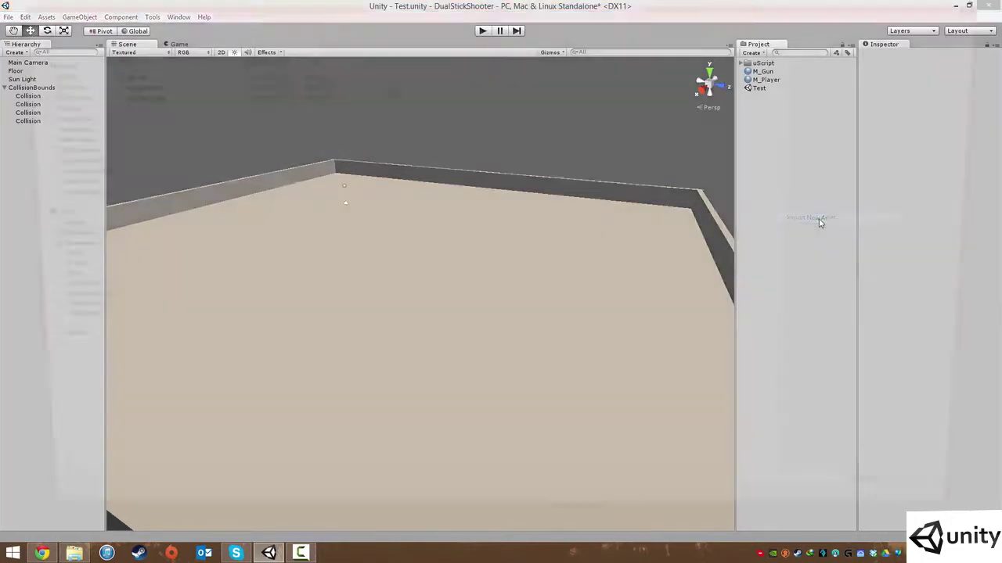
double_click(10, 10)
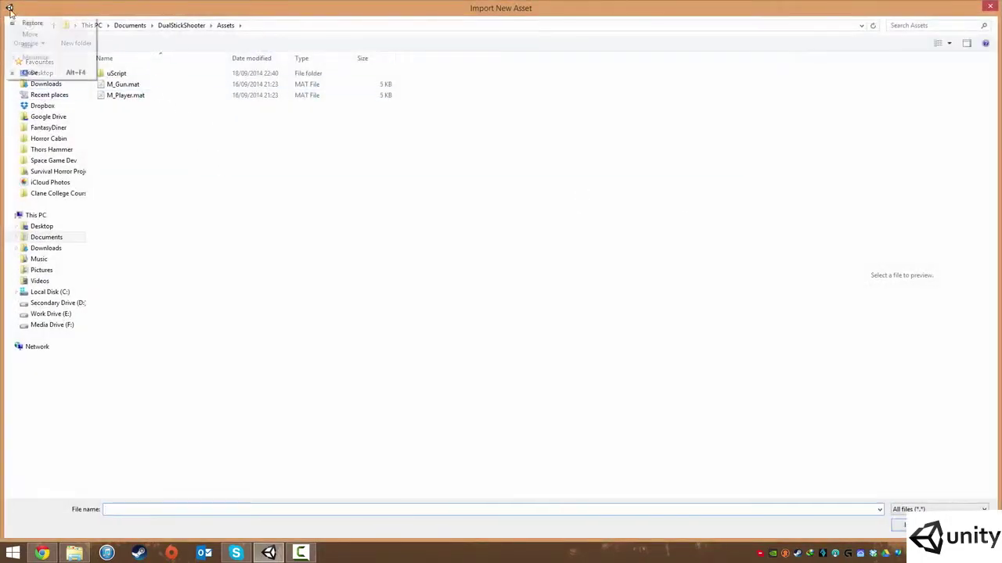
Step: Return to the Level Assets folder in File Explorer and import Tile.png and TileN.png into the Unity project's assets
click(75, 553)
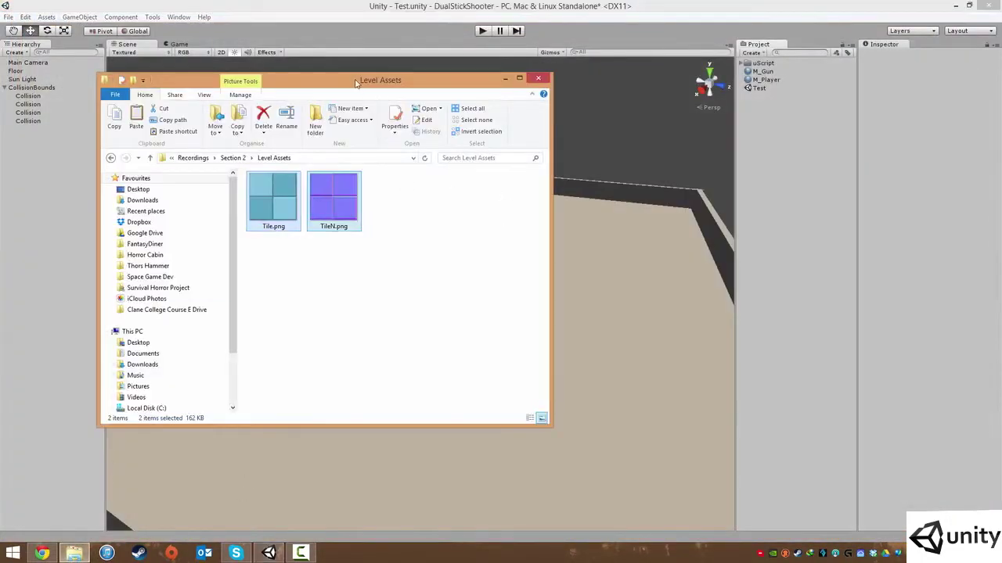
drag(358, 84, 353, 48)
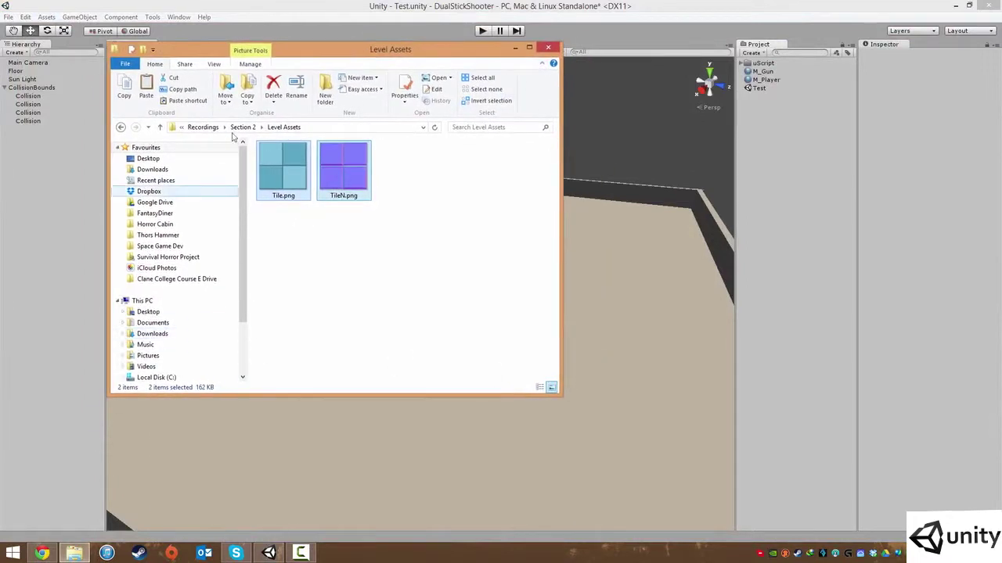
drag(409, 266, 335, 193)
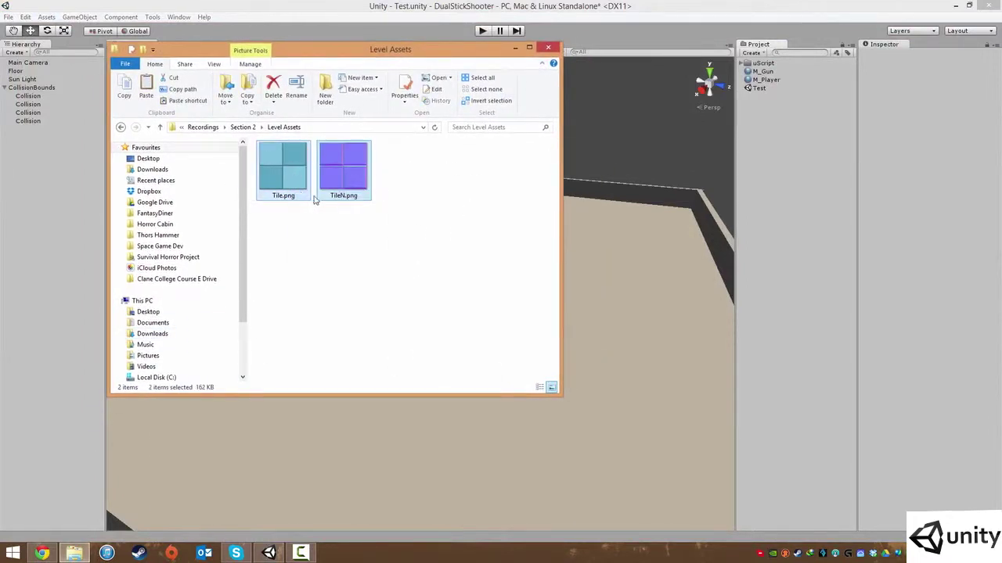
drag(270, 160, 778, 192)
click(770, 167)
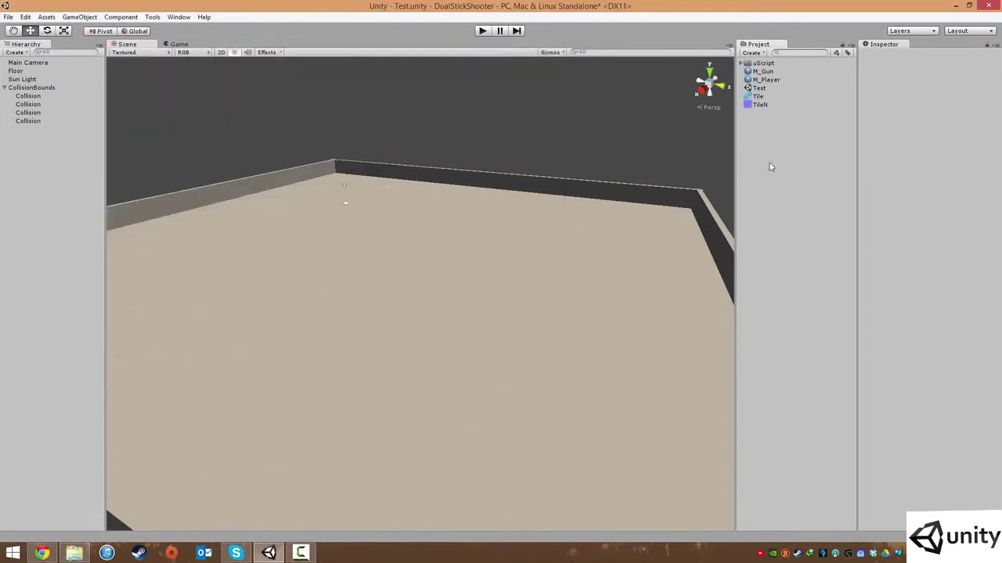
Step: Review the Tile texture's import settings and the existing M_Gun and M_Player materials
mouse_move(391, 206)
middle_down()
mouse_move(418, 189)
mouse_move(399, 194)
middle_up()
scroll(468, 215, up, 2)
scroll(470, 216, up, 2)
middle_drag(524, 208, 493, 249)
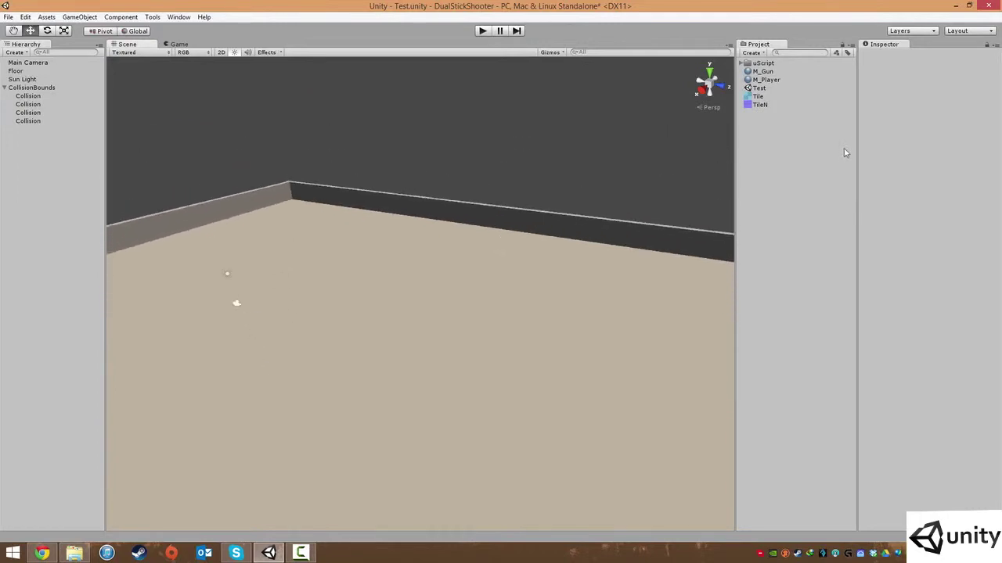
click(759, 97)
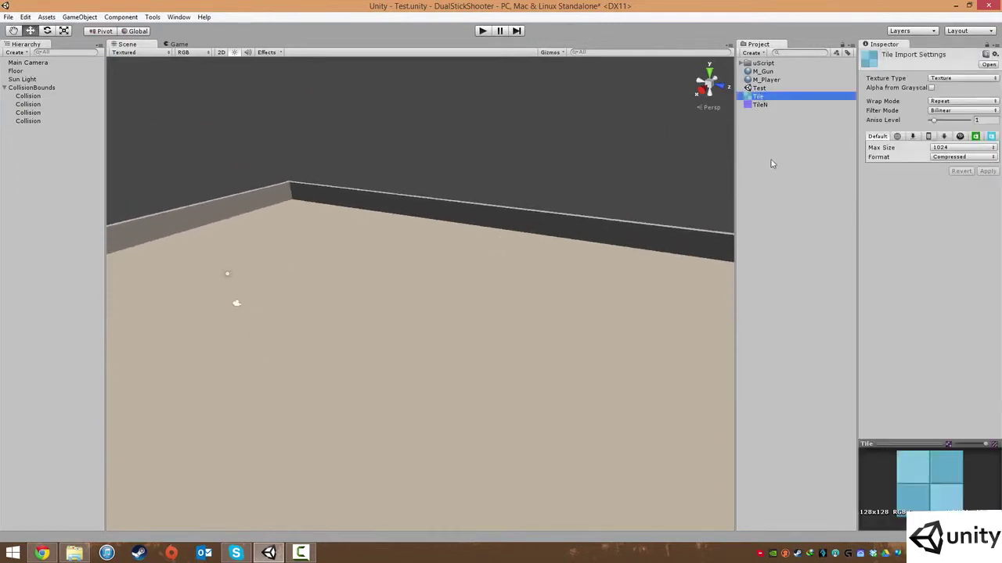
click(772, 153)
click(765, 72)
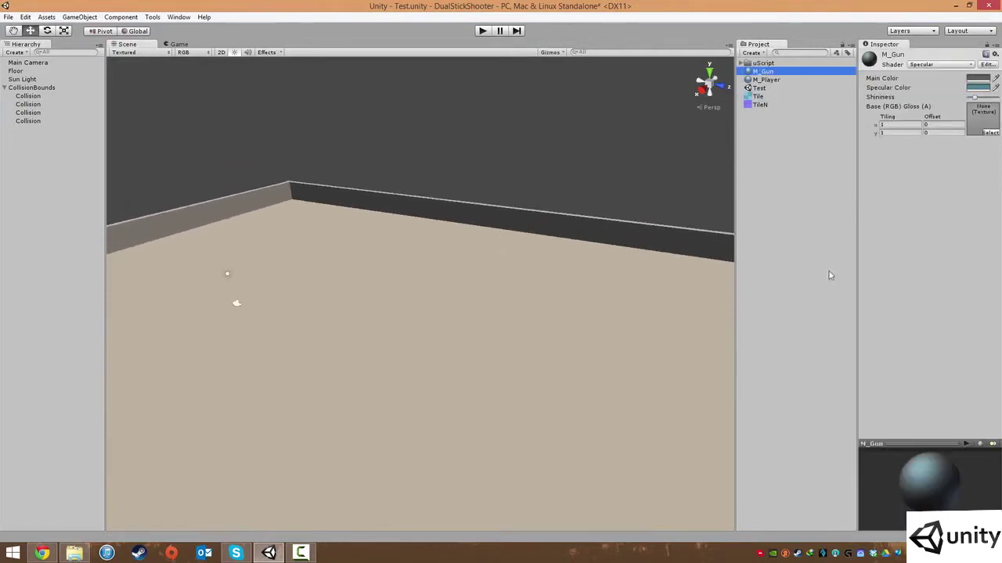
click(765, 79)
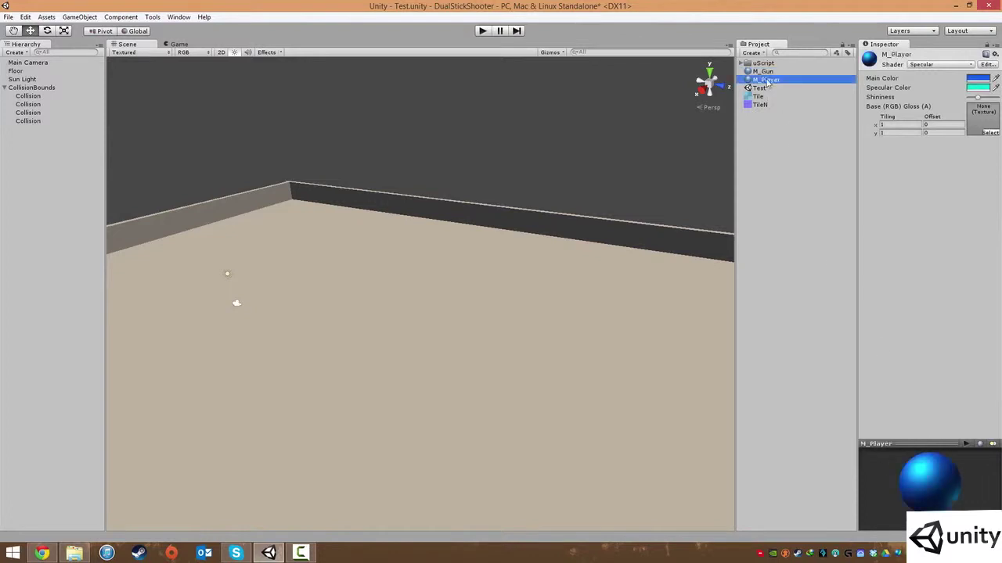
click(925, 495)
click(811, 310)
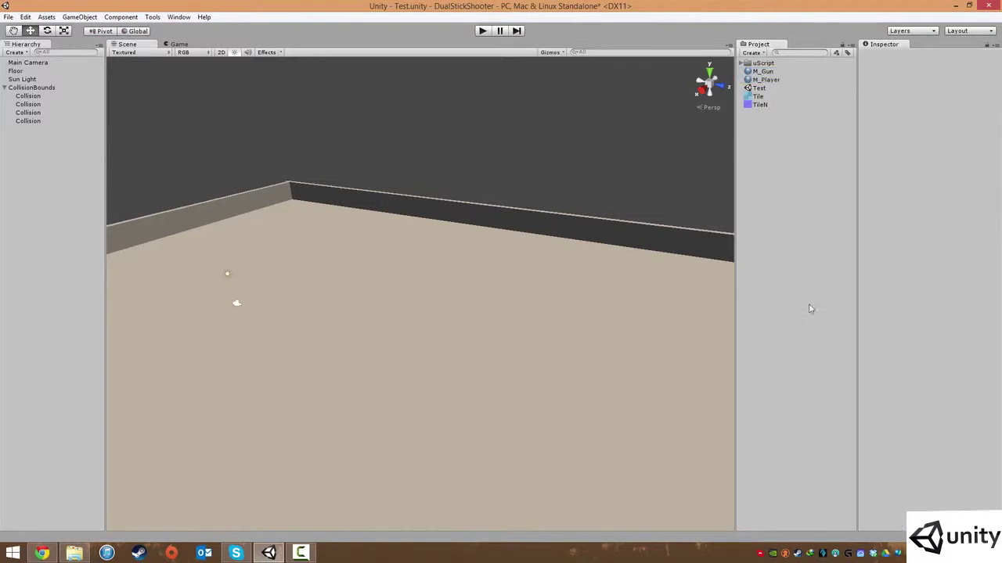
Step: Create a new material named M_Floor in the project assets
right_click(772, 149)
mouse_move(794, 154)
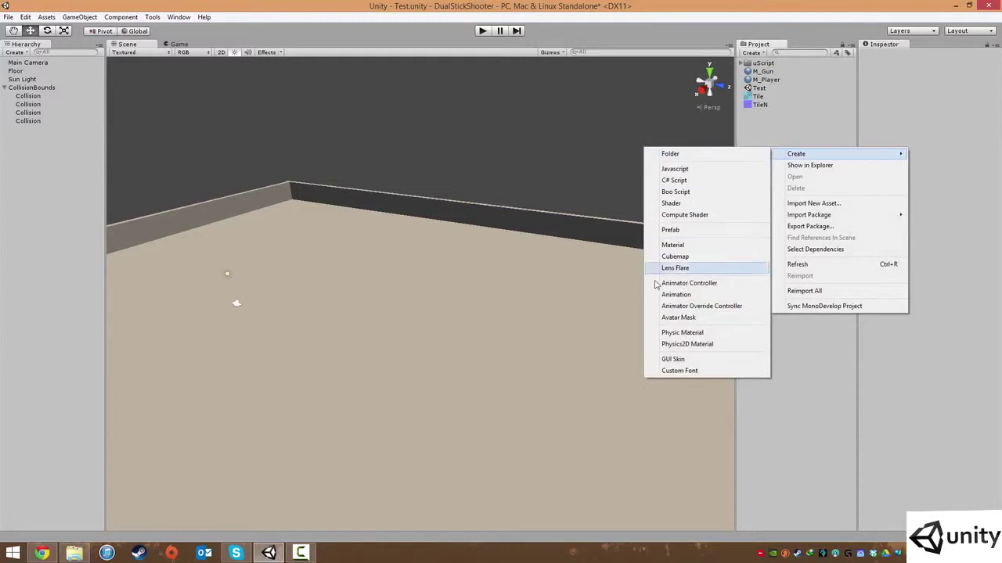
click(672, 245)
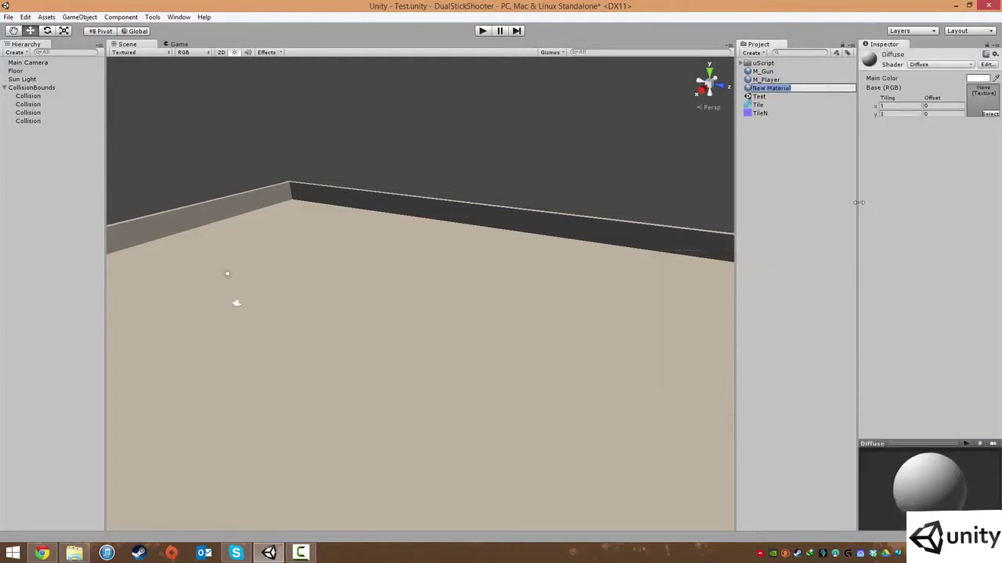
text(M_Floor)
key(Return)
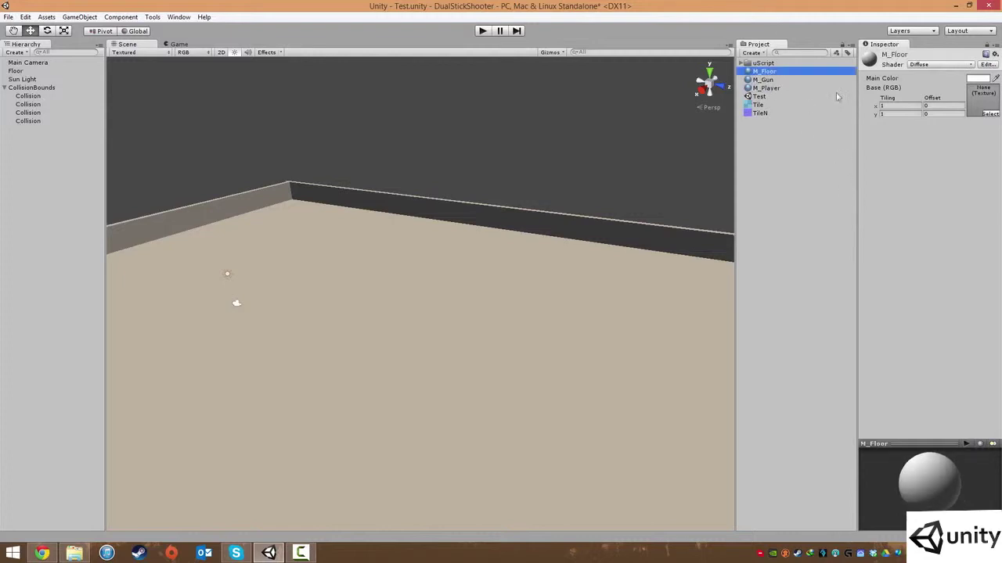
Step: Set the M_Floor material's shader to Bumped Specular and adjust its shininess
click(924, 65)
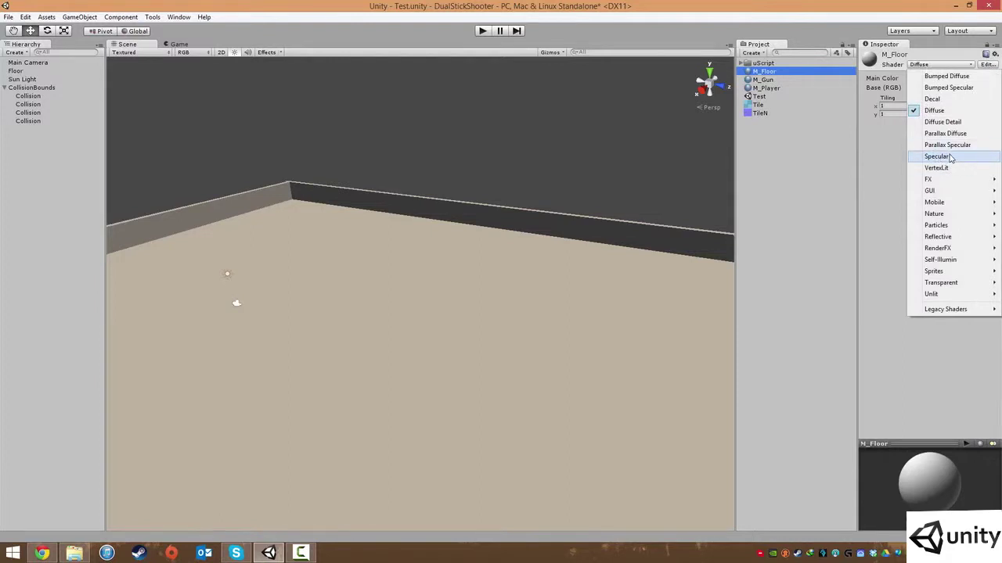
click(944, 90)
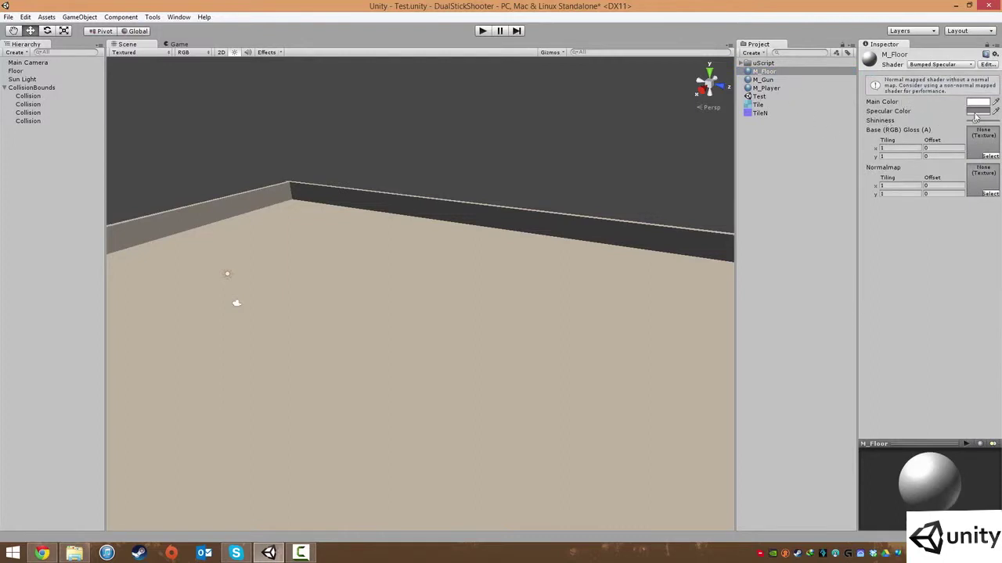
mouse_move(976, 123)
mouse_down()
mouse_move(989, 125)
mouse_move(980, 129)
mouse_up()
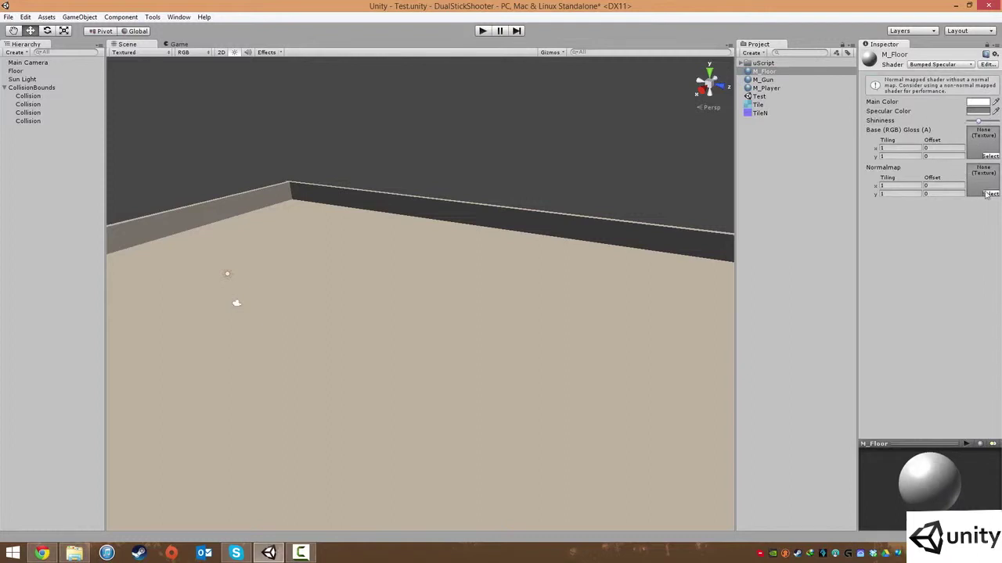
Step: Assign the Tile texture as M_Floor's Base (RGB) Gloss (A) map and check it on the material preview sphere
click(755, 105)
click(757, 121)
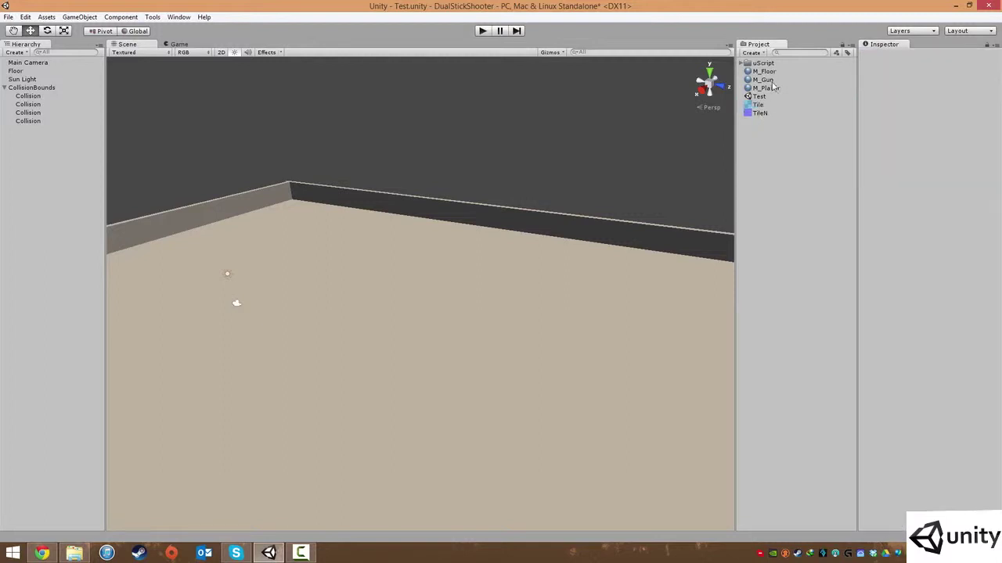
click(769, 72)
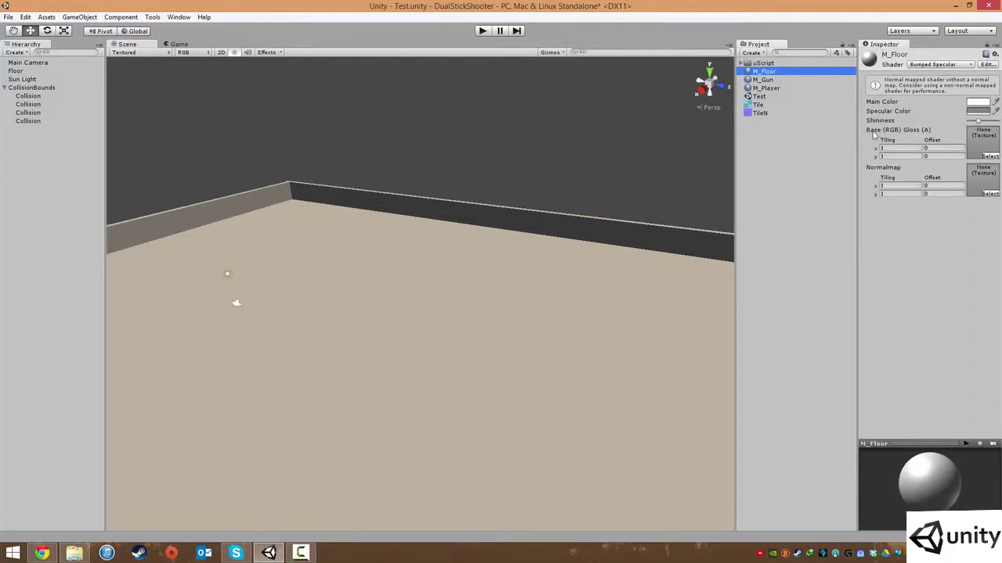
click(990, 156)
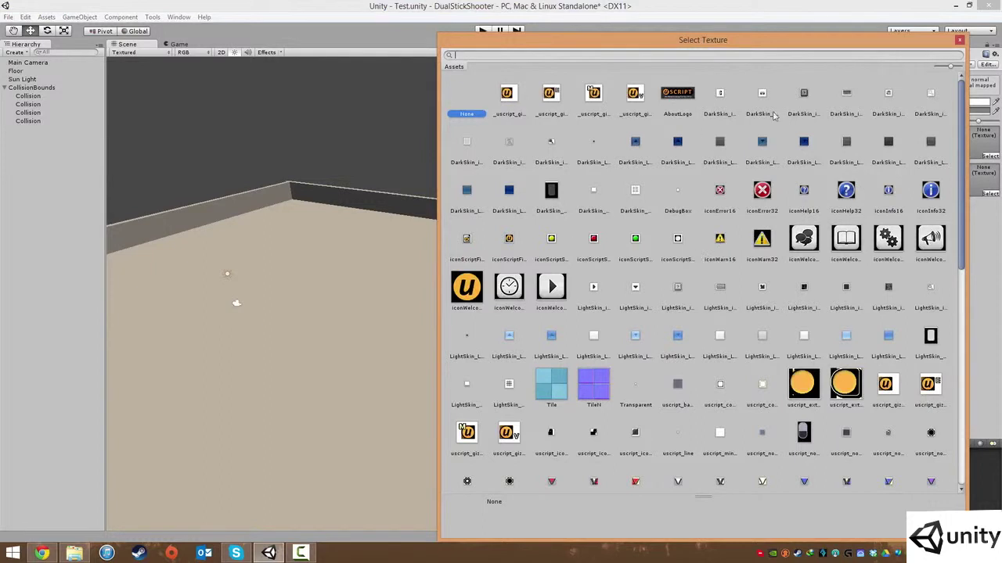
text(til)
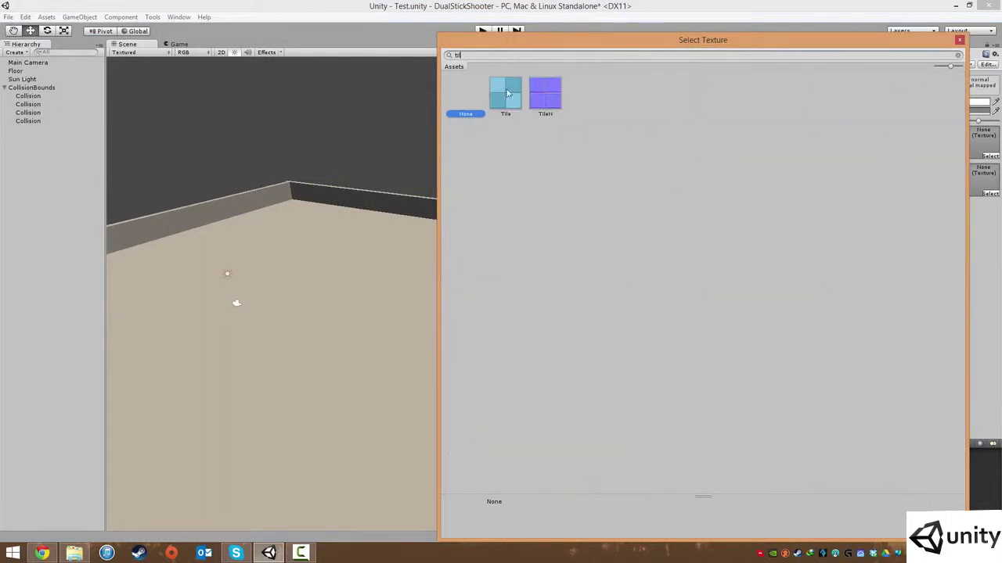
click(507, 94)
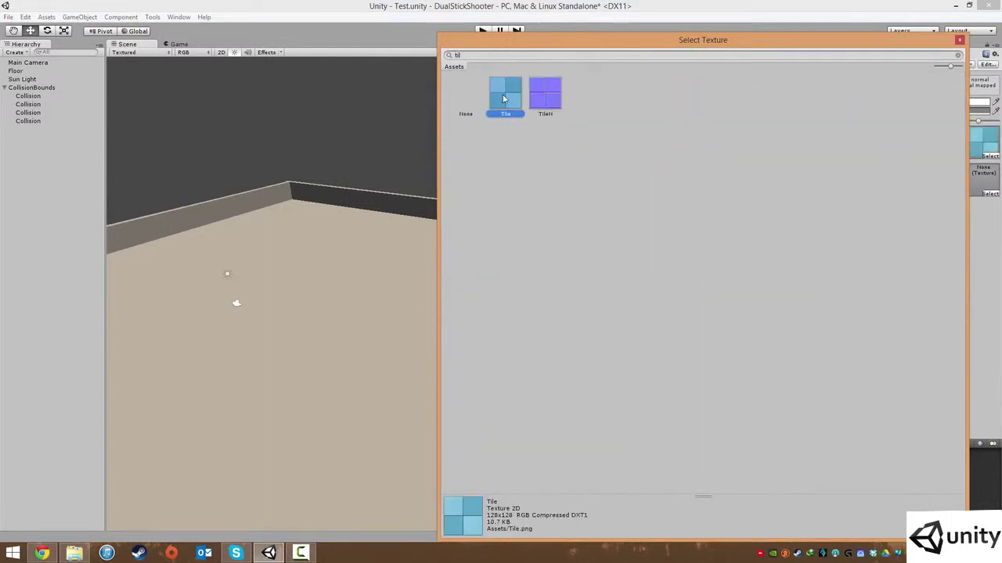
double_click(505, 95)
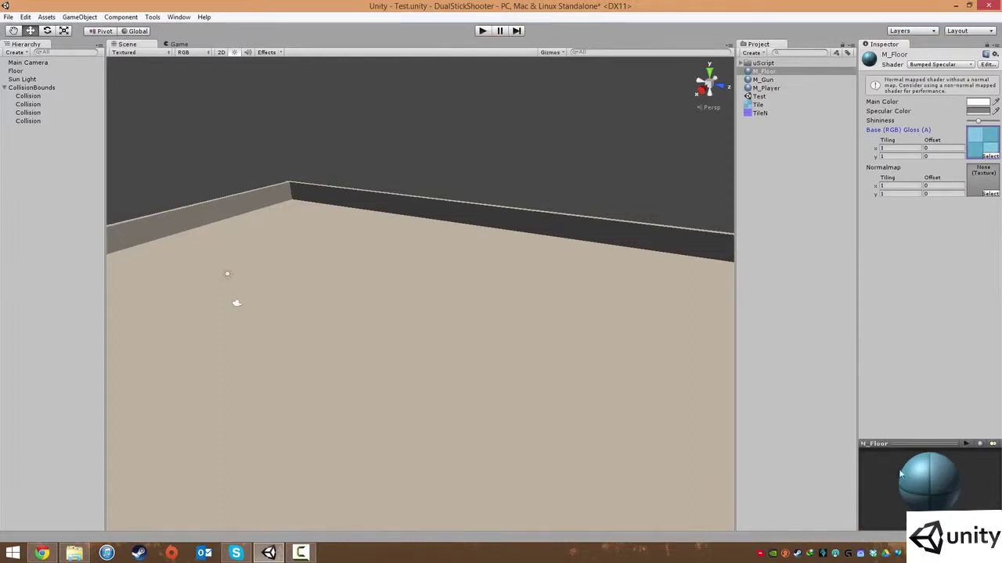
drag(900, 474, 947, 479)
Step: Apply the M_Floor material to the floor plane in the scene
middle_drag(431, 282, 503, 253)
scroll(472, 240, down, 5)
scroll(478, 241, up, 3)
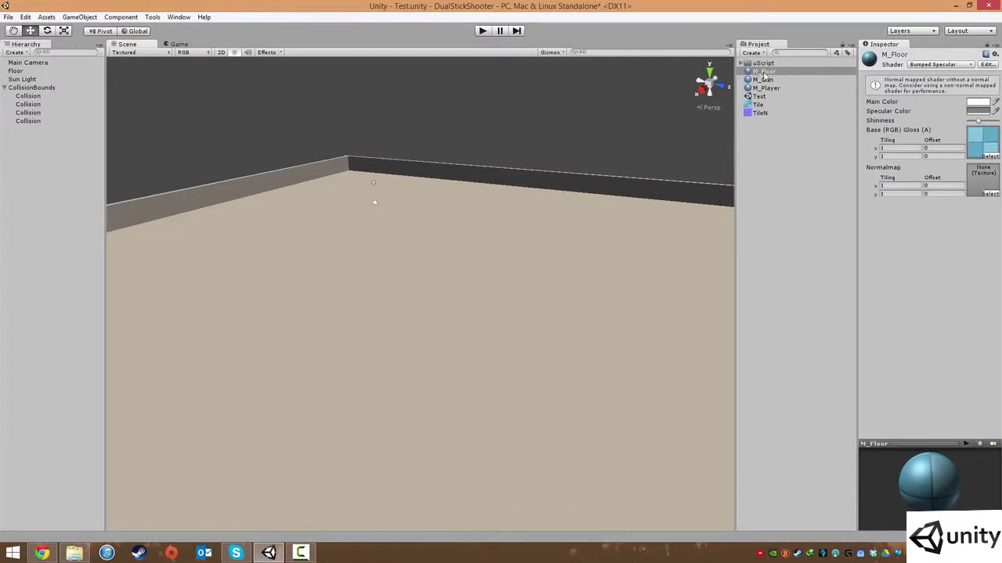
drag(757, 73, 457, 266)
scroll(458, 271, down, 5)
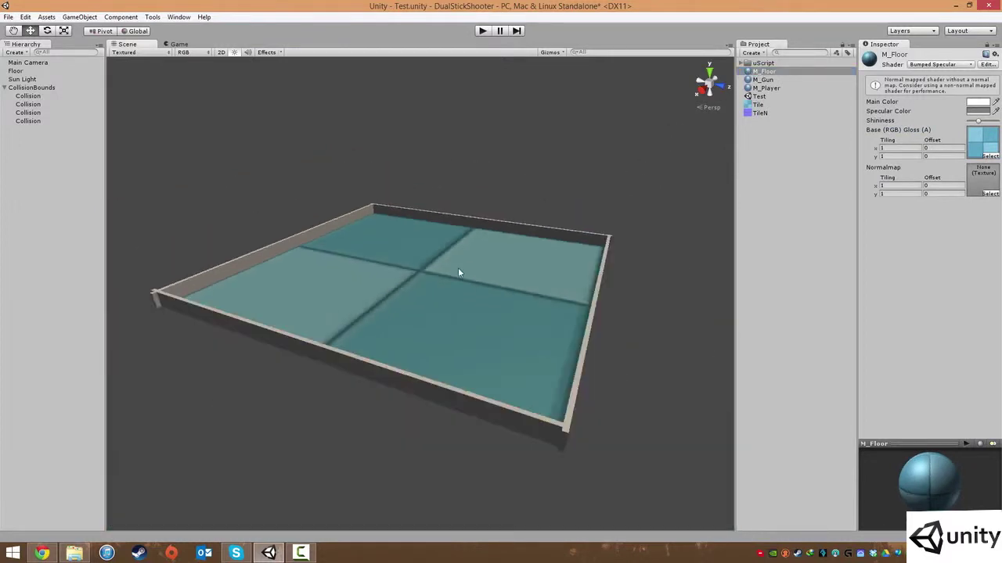
Step: Examine the Tile texture on the floor up close and from a distance, and check the Floor object's properties
click(511, 151)
alt+drag(407, 243, 511, 314)
scroll(513, 316, up, 4)
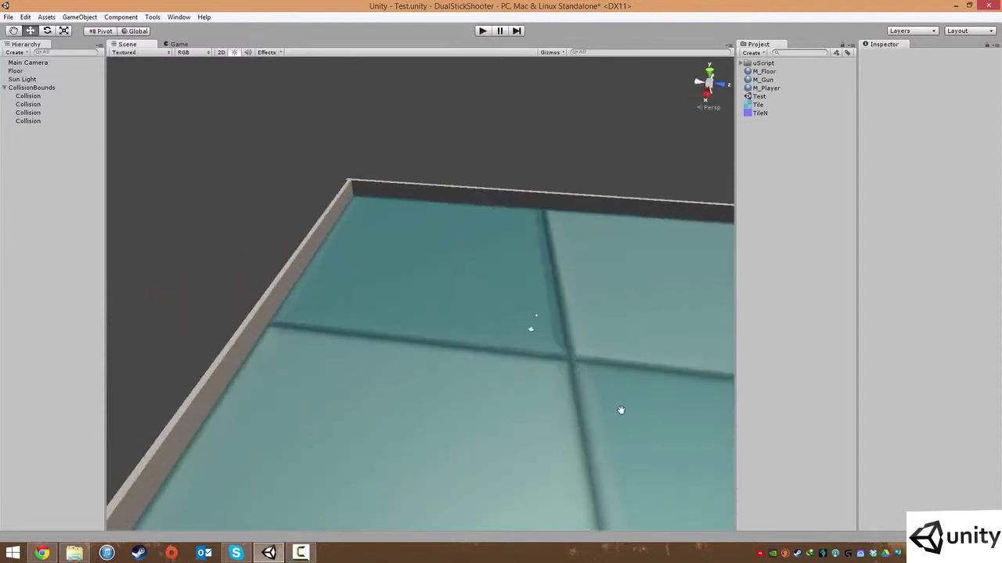
alt+drag(617, 405, 545, 359)
scroll(429, 284, up, 6)
middle_drag(430, 284, 474, 310)
scroll(476, 306, down, 6)
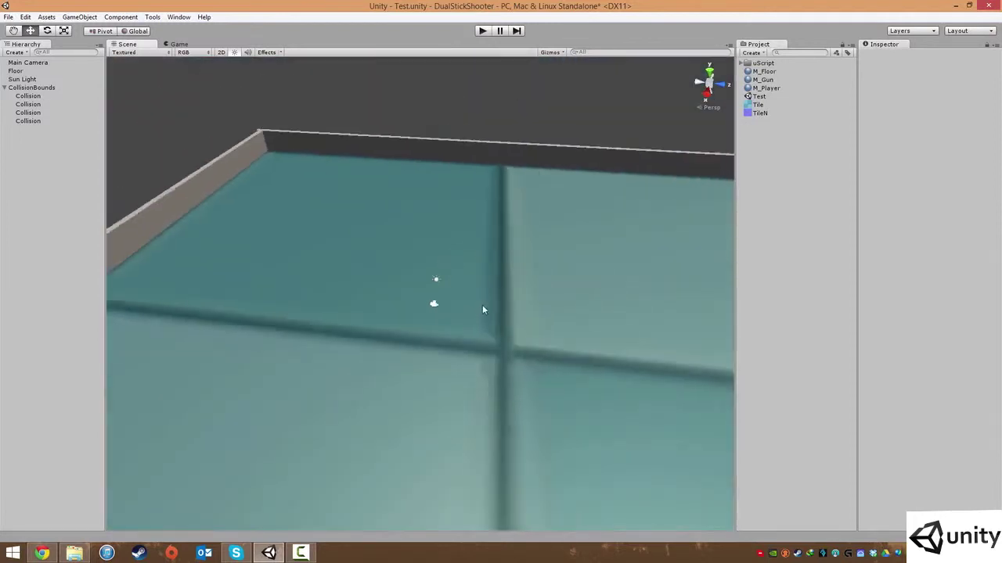
scroll(551, 346, up, 4)
middle_drag(640, 403, 536, 321)
scroll(498, 288, up, 3)
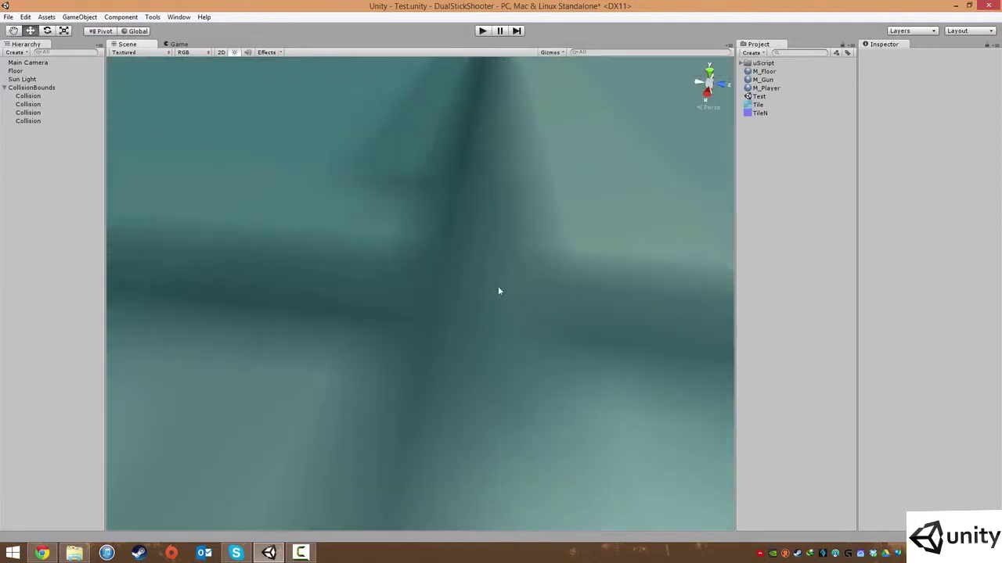
scroll(482, 268, down, 9)
alt+drag(461, 334, 439, 323)
scroll(422, 314, up, 3)
scroll(417, 316, up, 3)
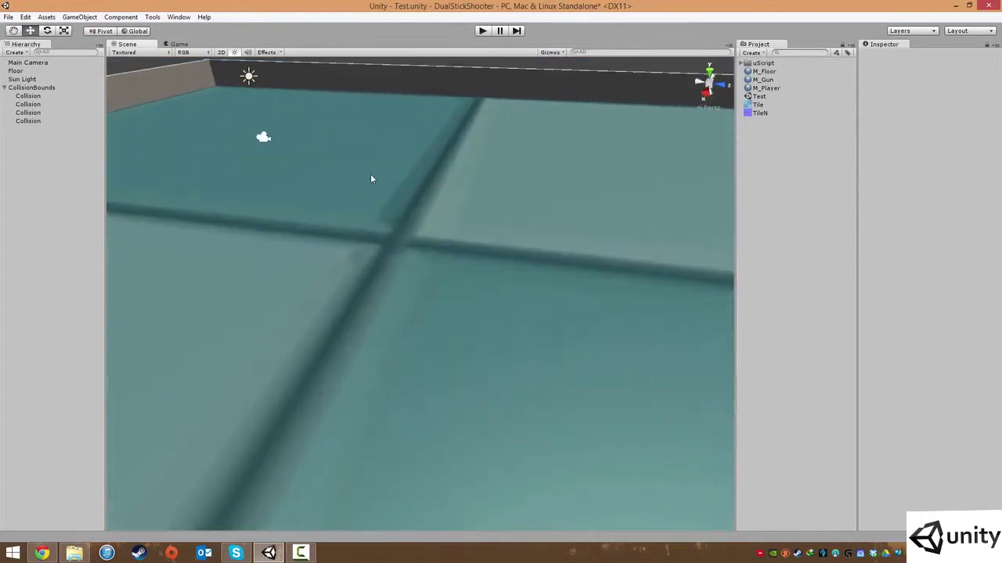
scroll(372, 179, down, 5)
click(488, 239)
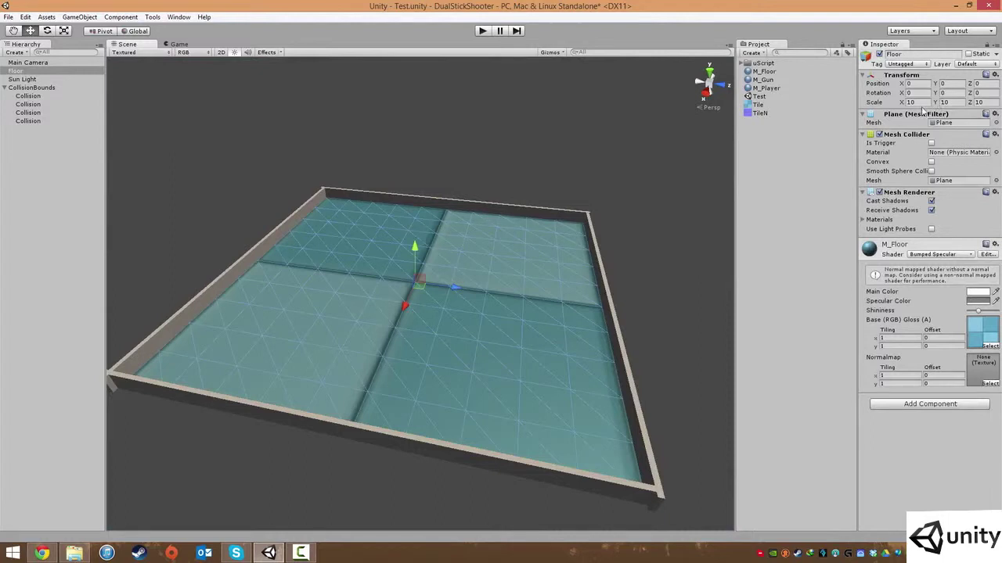
scroll(673, 200, up, 3)
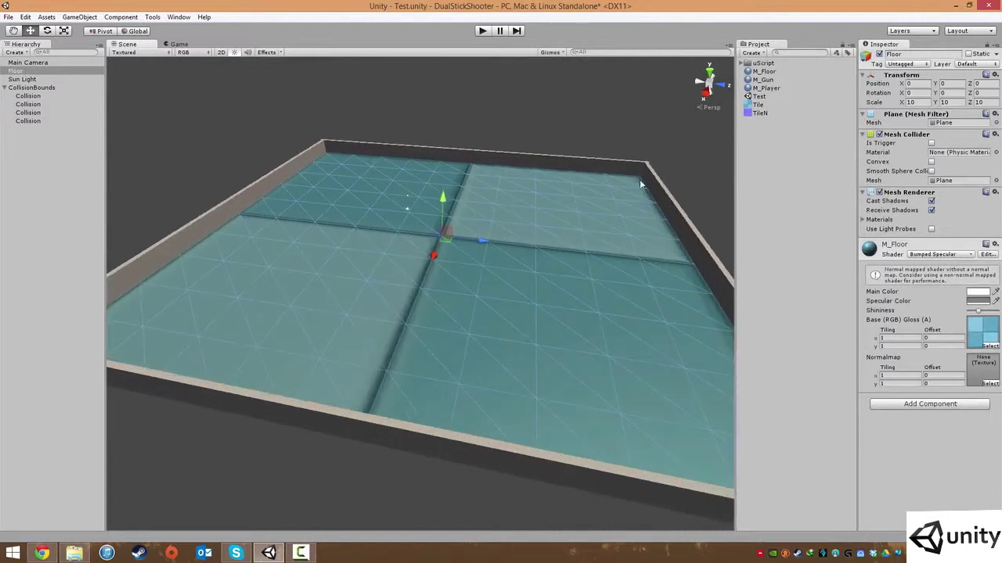
click(518, 122)
scroll(534, 242, up, 5)
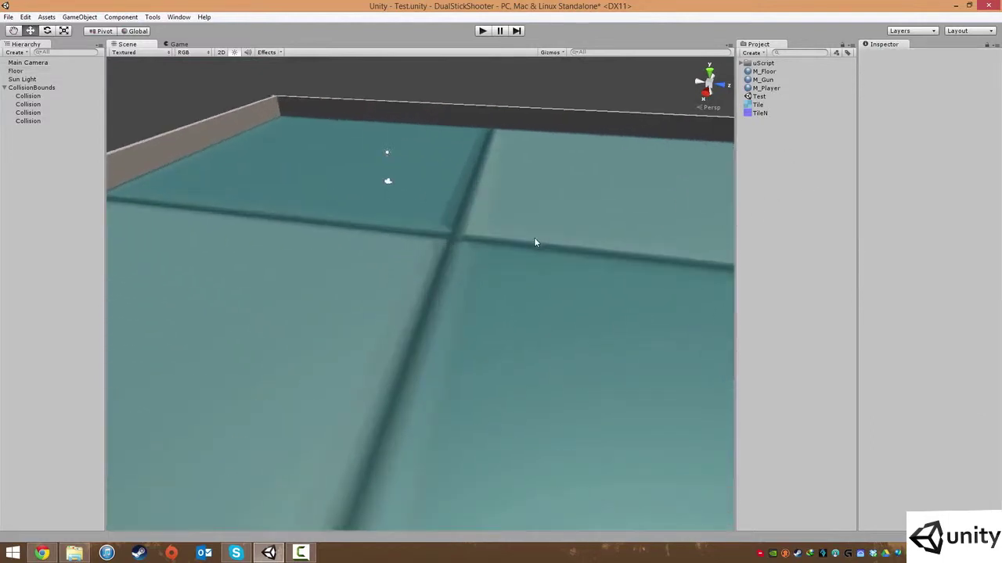
Step: Set the tiling of M_Floor's base texture to 10 in x and 10 in y and check the floor
click(765, 73)
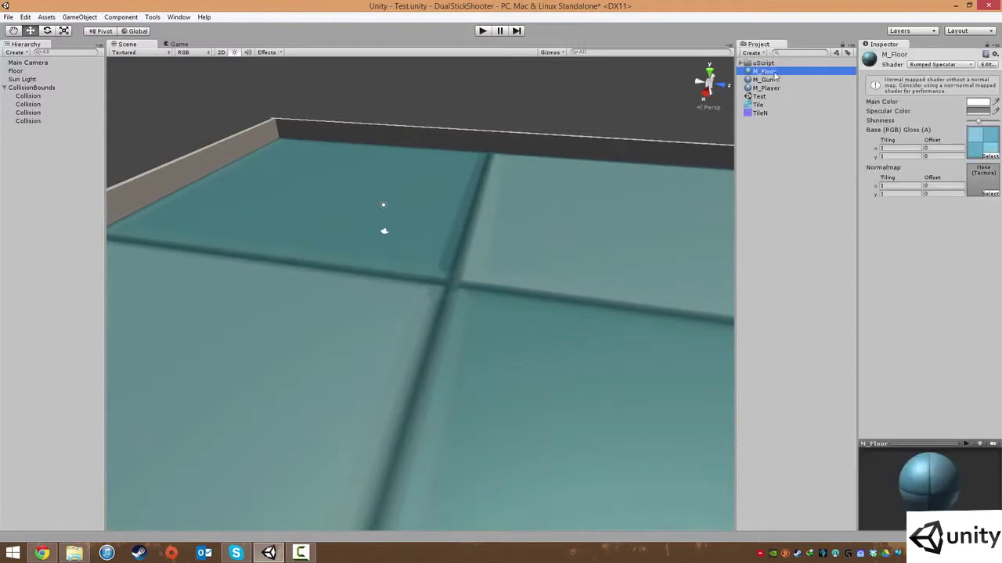
click(891, 148)
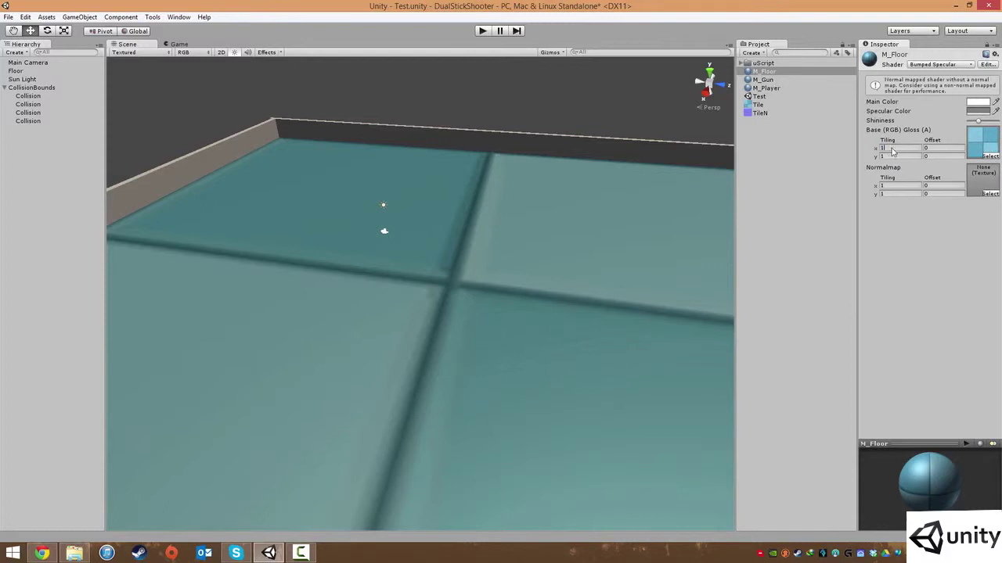
text(0)
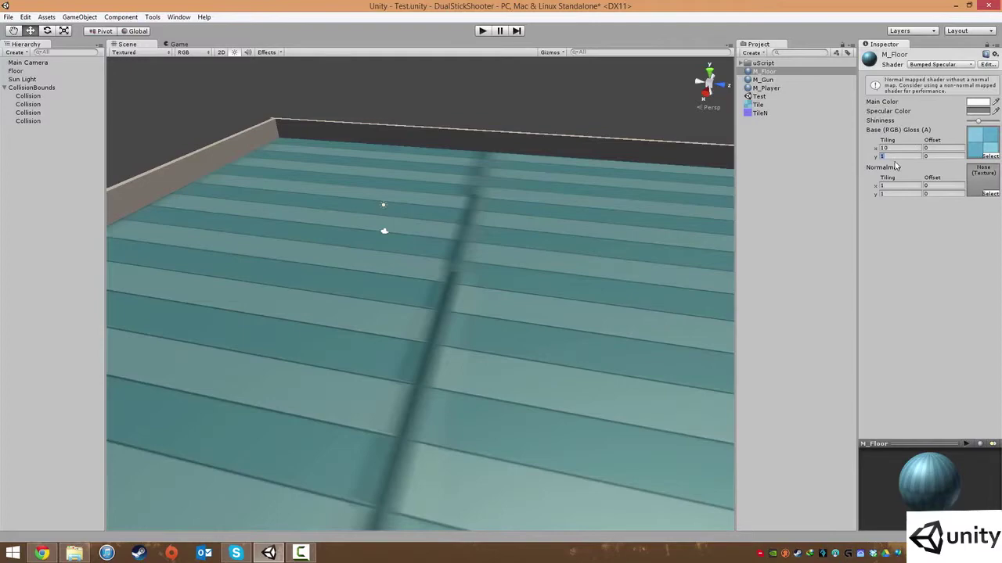
text(0)
middle_drag(697, 246, 575, 201)
alt+drag(574, 201, 616, 221)
scroll(616, 221, up, 4)
scroll(615, 216, down, 3)
scroll(585, 235, up, 2)
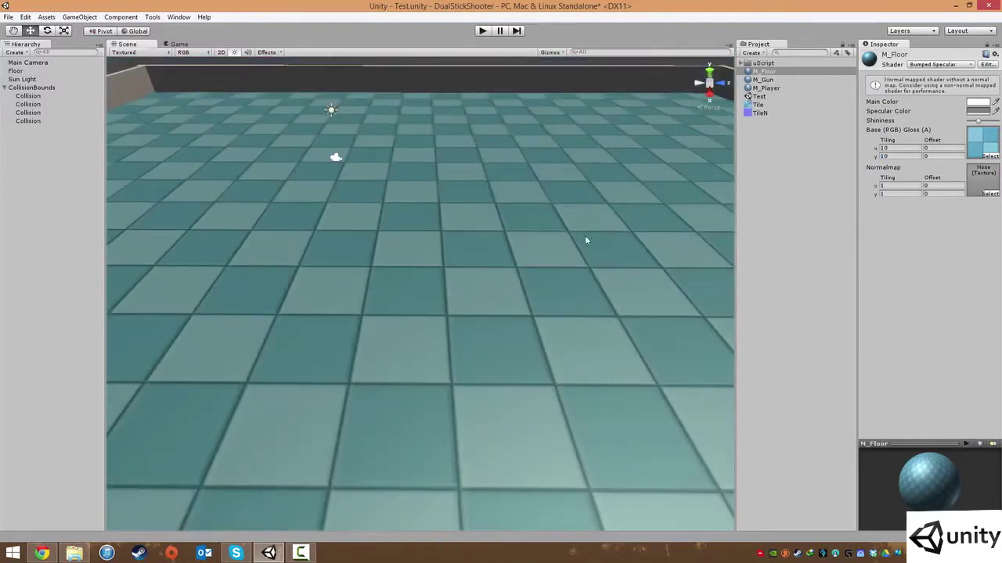
alt+right_drag(501, 287, 470, 239)
alt+drag(470, 239, 474, 297)
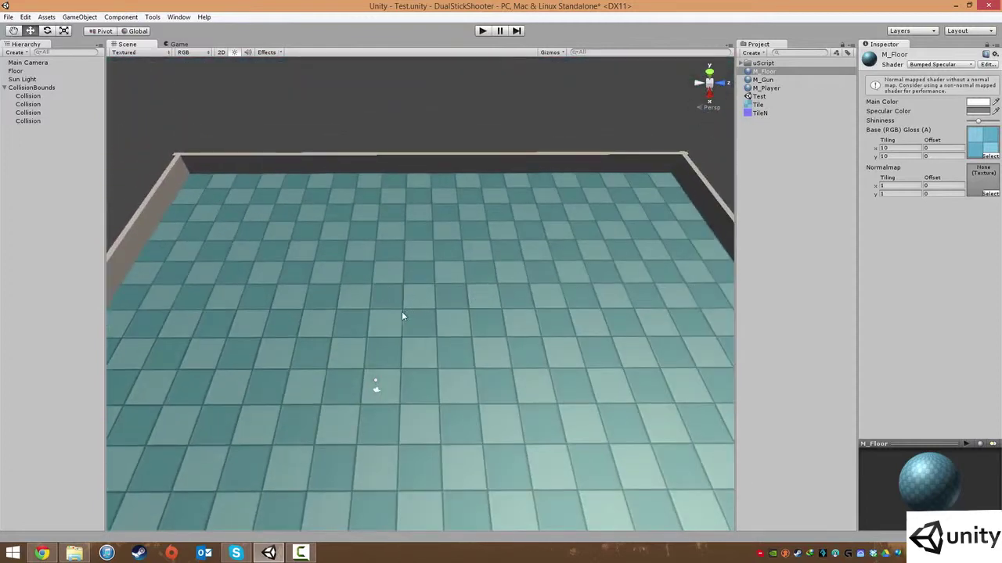
Step: Set the tiling of M_Floor's base texture to 15 in x and 15 in y
scroll(402, 315, up, 5)
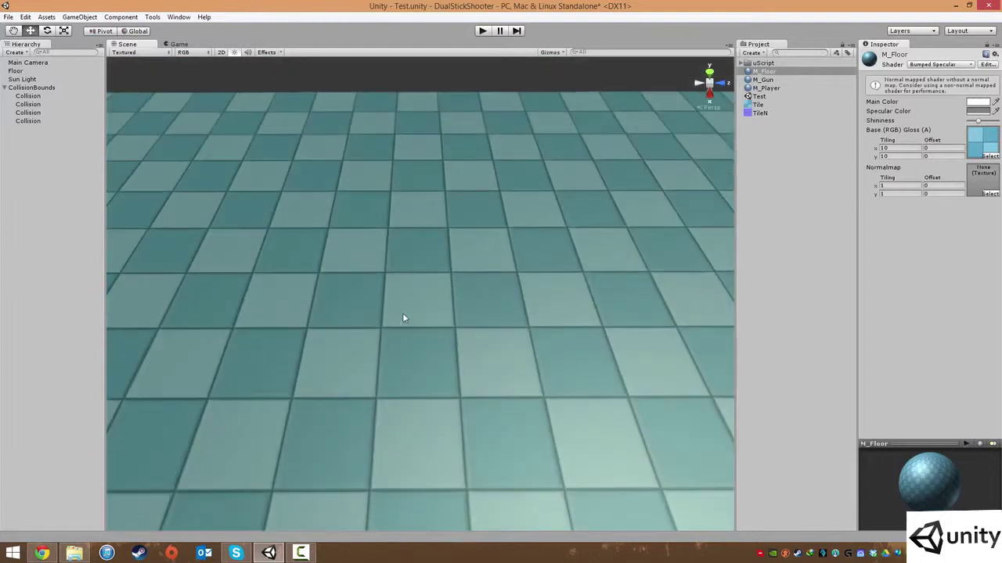
middle_drag(403, 317, 414, 309)
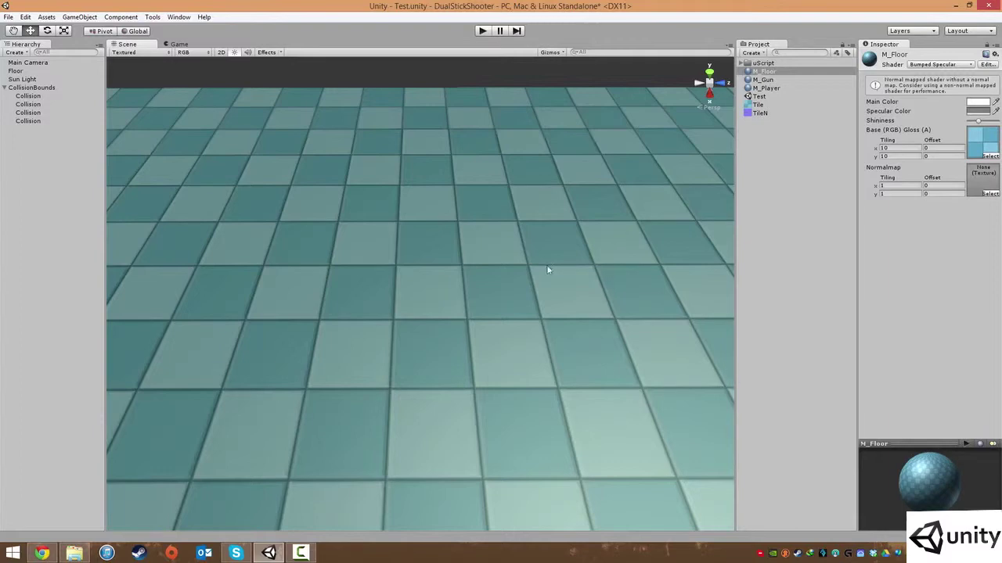
drag(898, 500, 909, 501)
alt+drag(548, 341, 494, 332)
scroll(495, 332, up, 5)
alt+right_drag(494, 332, 420, 302)
alt+drag(420, 302, 127, 282)
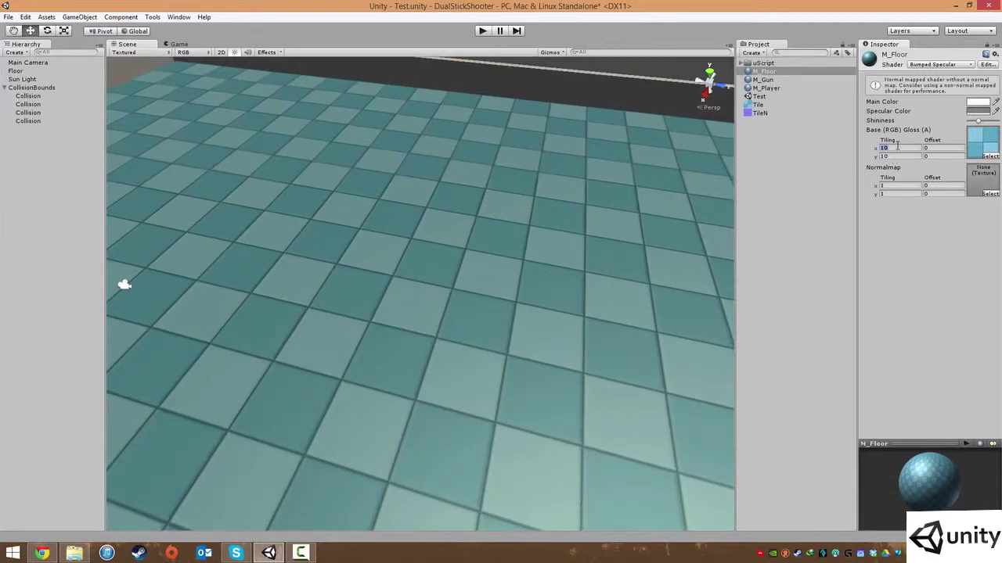
text(15)
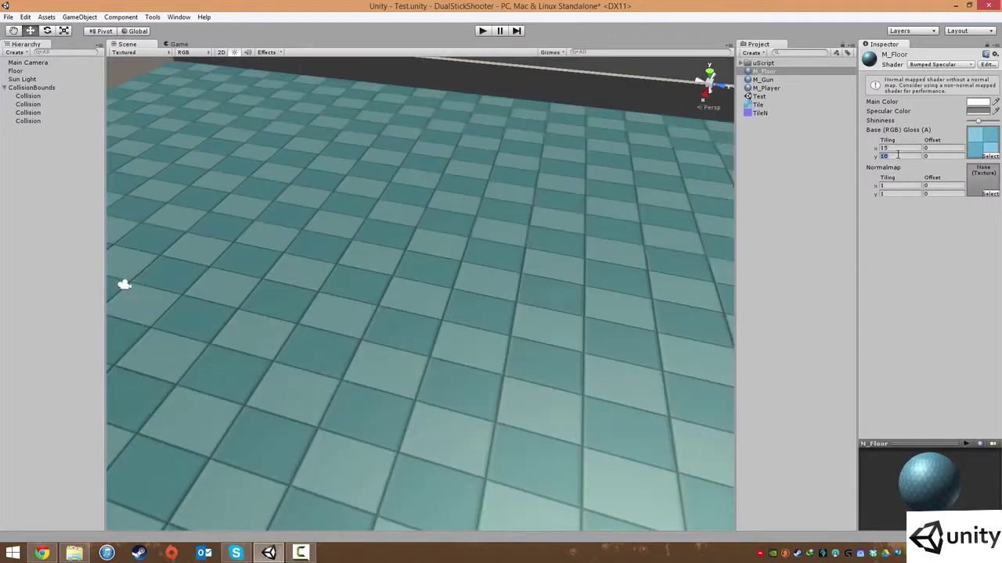
text(15)
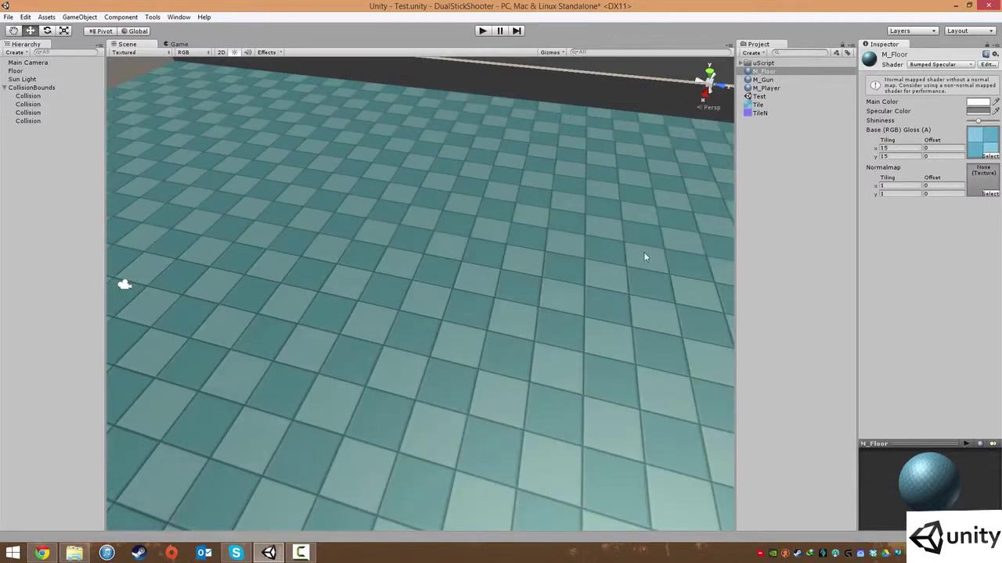
Step: Examine the floor's tile density across the whole walled area and check the Floor object's properties
middle_drag(506, 301, 553, 295)
alt+right_drag(553, 295, 541, 380)
alt+drag(541, 381, 434, 347)
scroll(439, 311, down, 10)
click(363, 219)
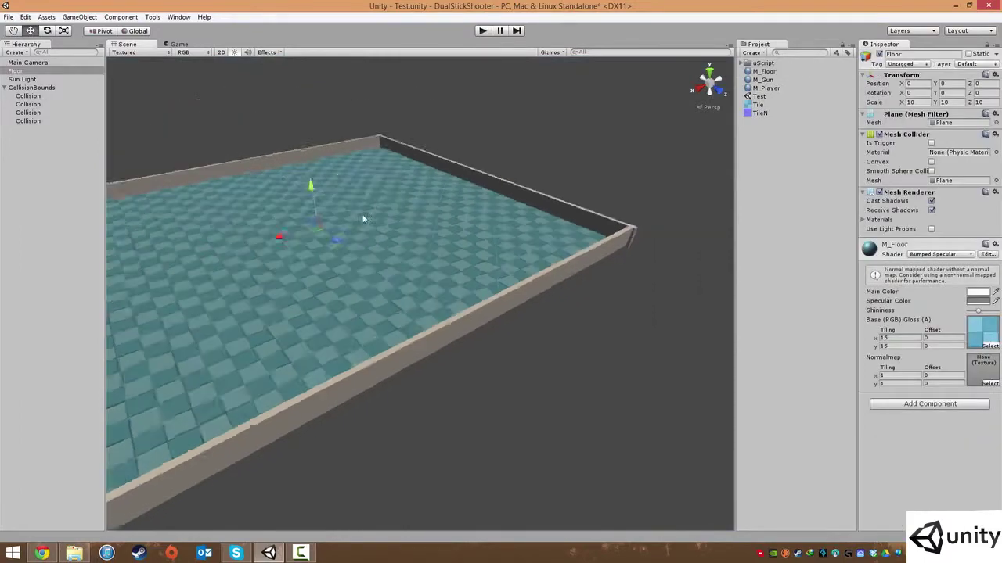
scroll(364, 219, down, 8)
click(586, 220)
scroll(482, 320, up, 12)
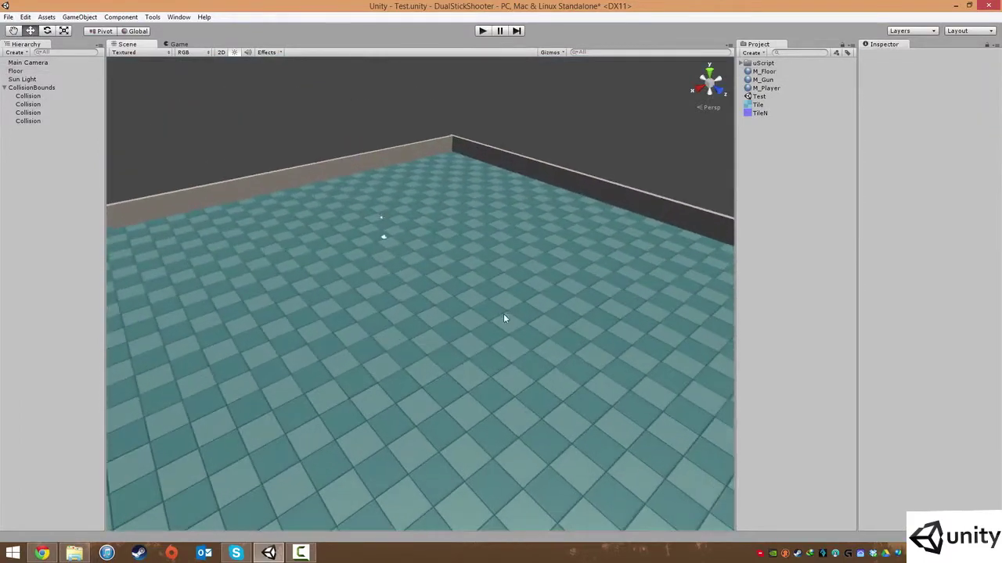
Step: Inspect the individual floor tiles up close and from a low angle
scroll(505, 315, up, 6)
alt+drag(615, 334, 530, 396)
scroll(496, 292, up, 5)
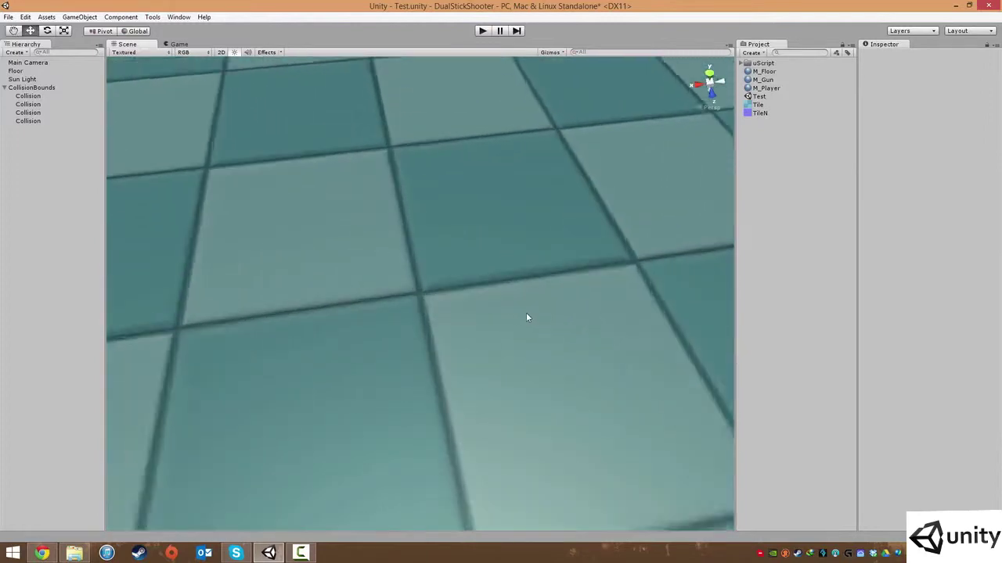
scroll(546, 332, up, 2)
scroll(550, 330, down, 6)
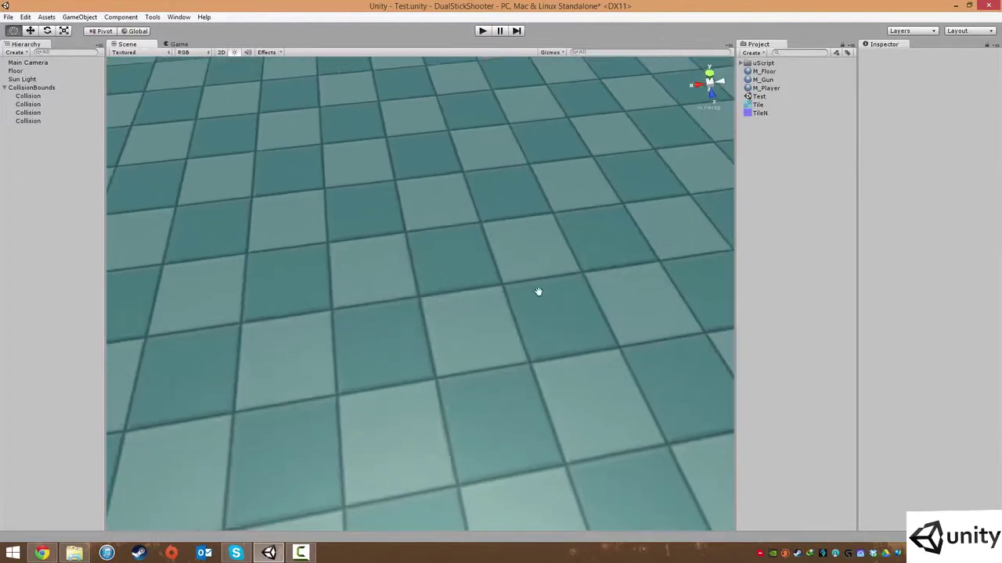
middle_drag(538, 292, 540, 319)
scroll(541, 318, down, 4)
alt+drag(541, 319, 534, 219)
scroll(476, 368, up, 3)
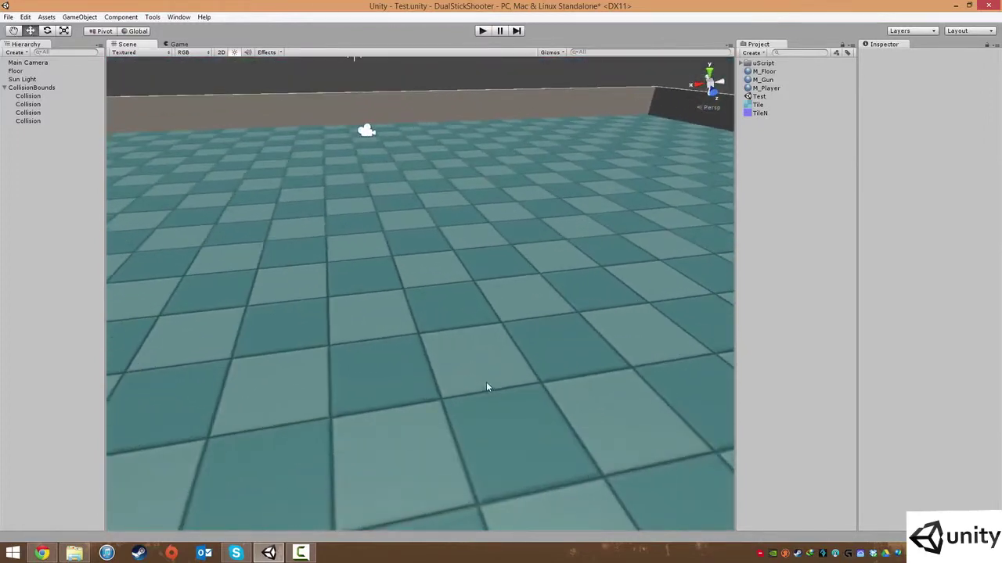
middle_drag(486, 387, 491, 356)
Step: Assign the TileN texture as M_Floor's Normalmap, finding it by searching the textures for "tile"
click(763, 114)
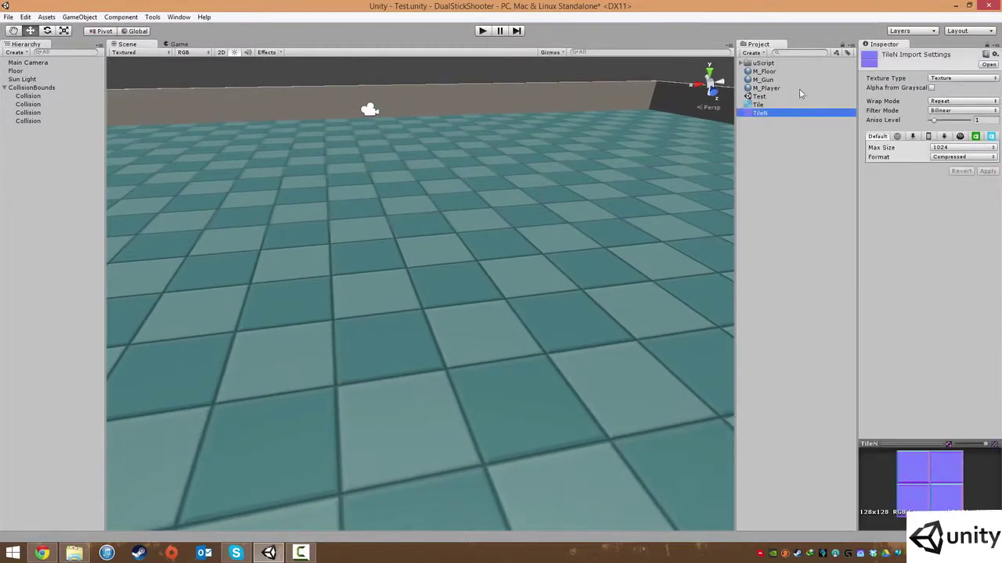
click(764, 71)
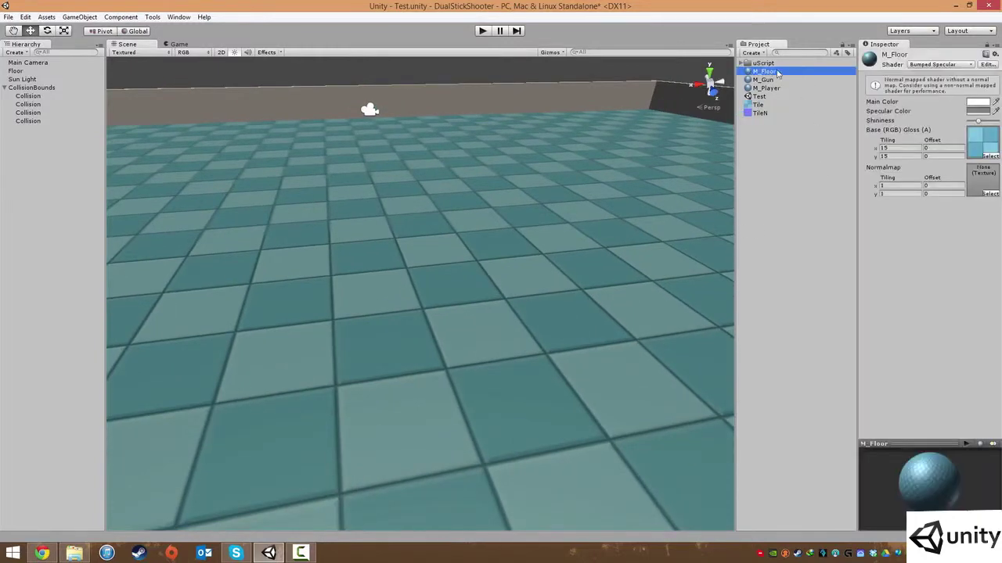
click(989, 194)
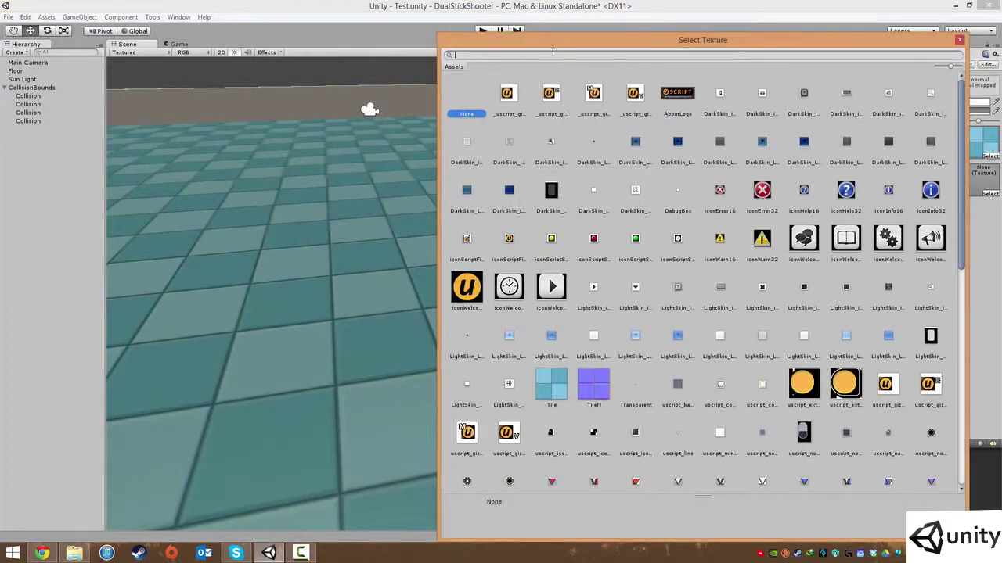
text(tile)
click(545, 93)
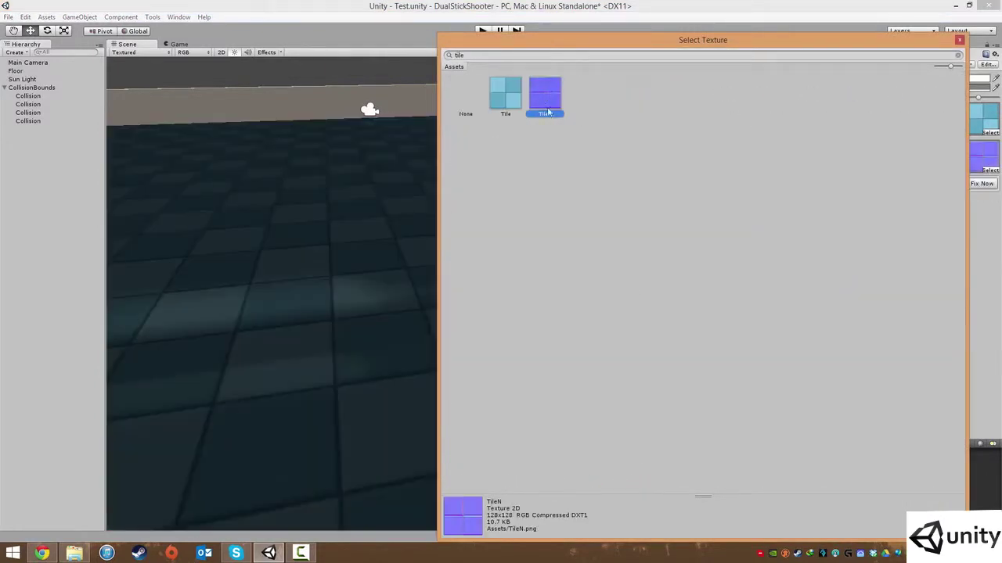
double_click(542, 91)
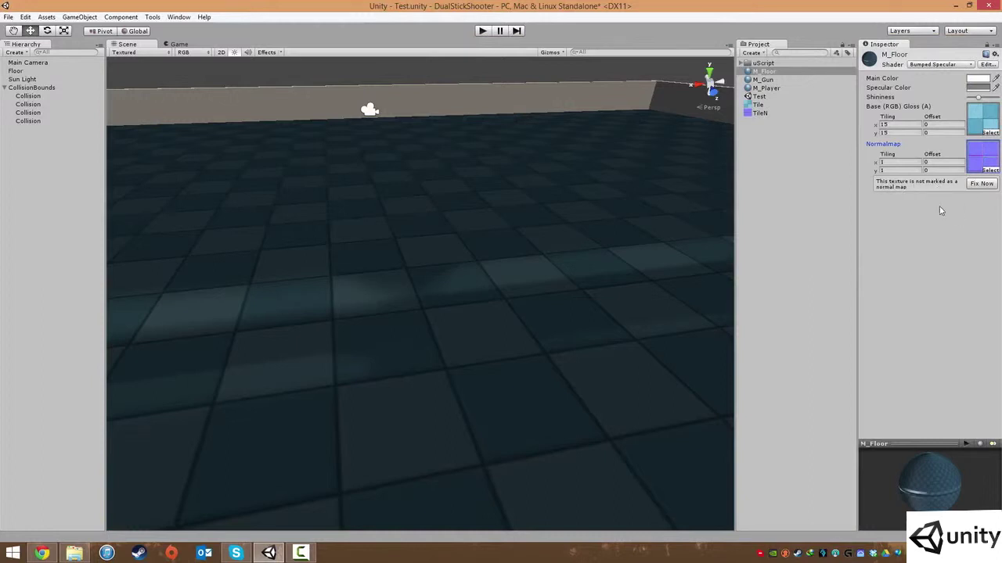
Step: Review the available texture types in TileN's import settings, keeping the type as Texture
click(763, 114)
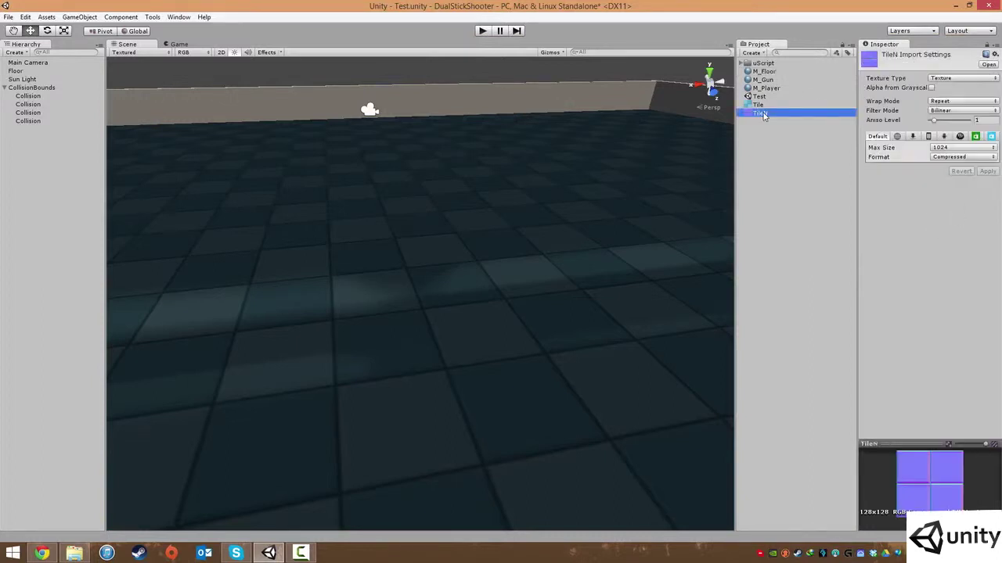
click(950, 79)
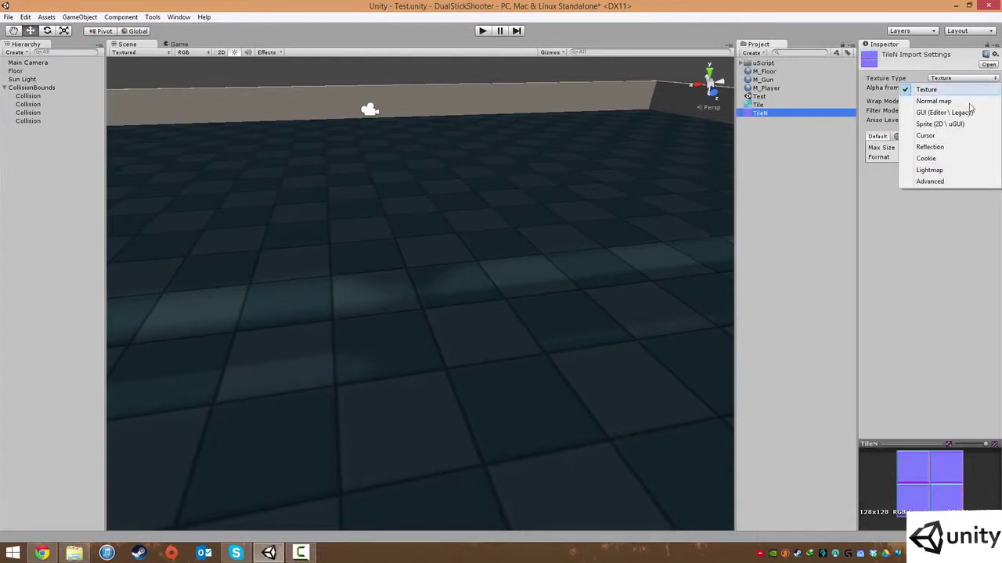
click(925, 89)
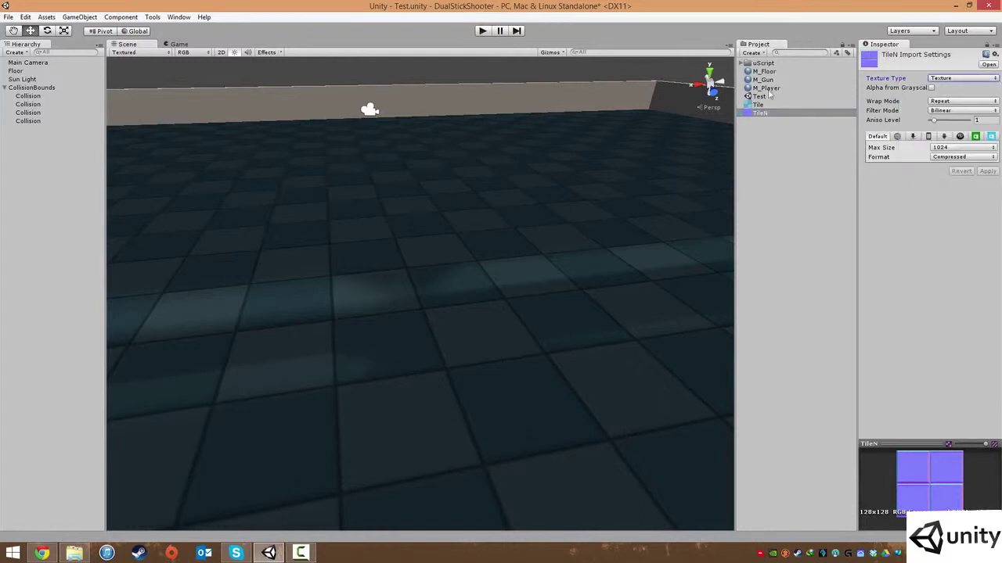
Step: Apply M_Floor's fix that marks TileN as a normal map, and check the effect on the floor and the material preview
click(767, 72)
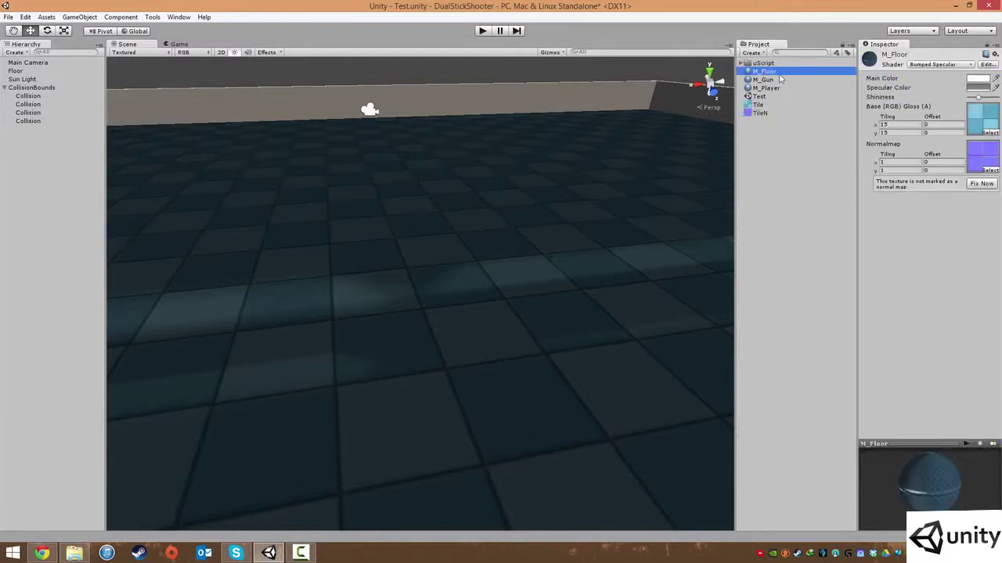
click(980, 184)
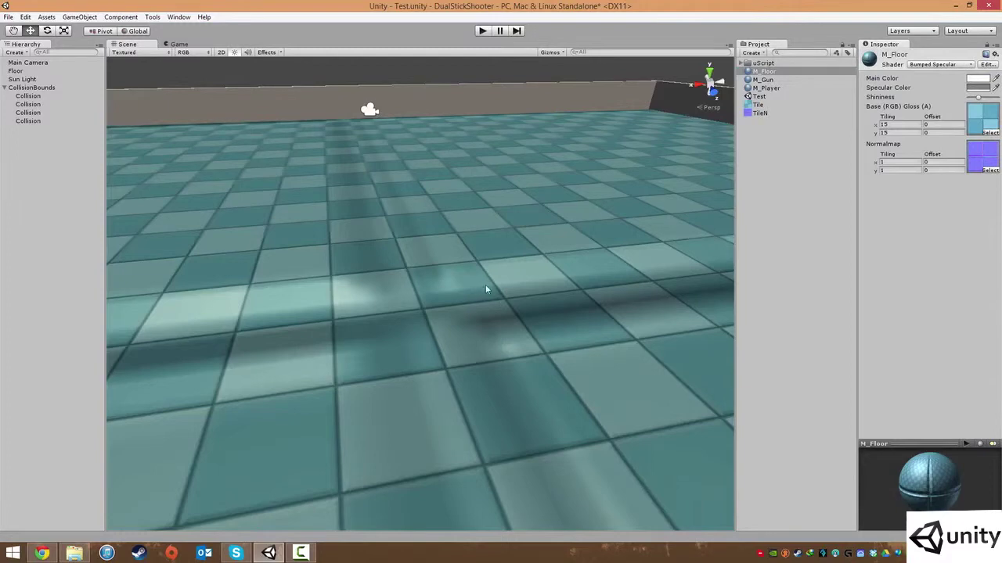
scroll(485, 290, down, 10)
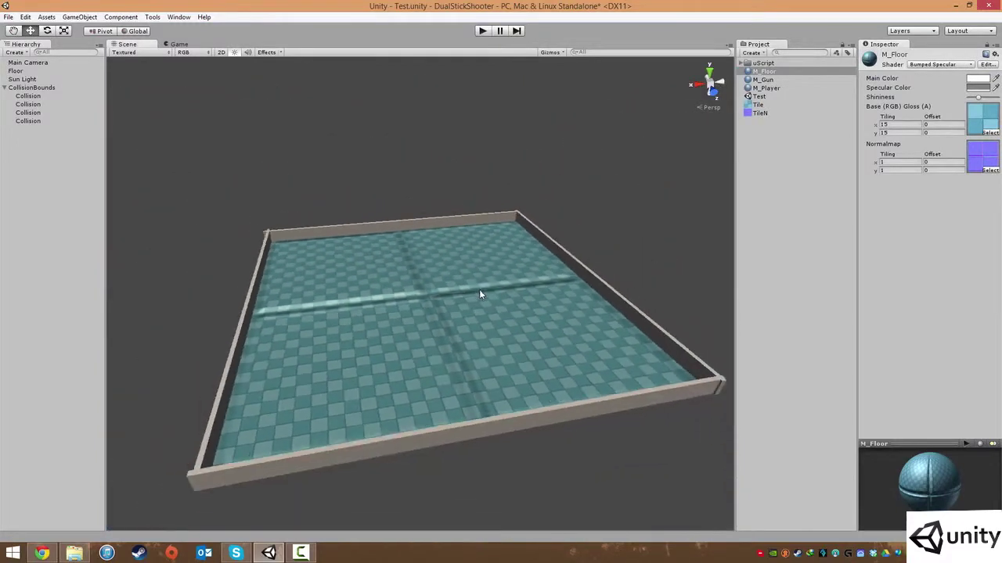
scroll(479, 289, up, 5)
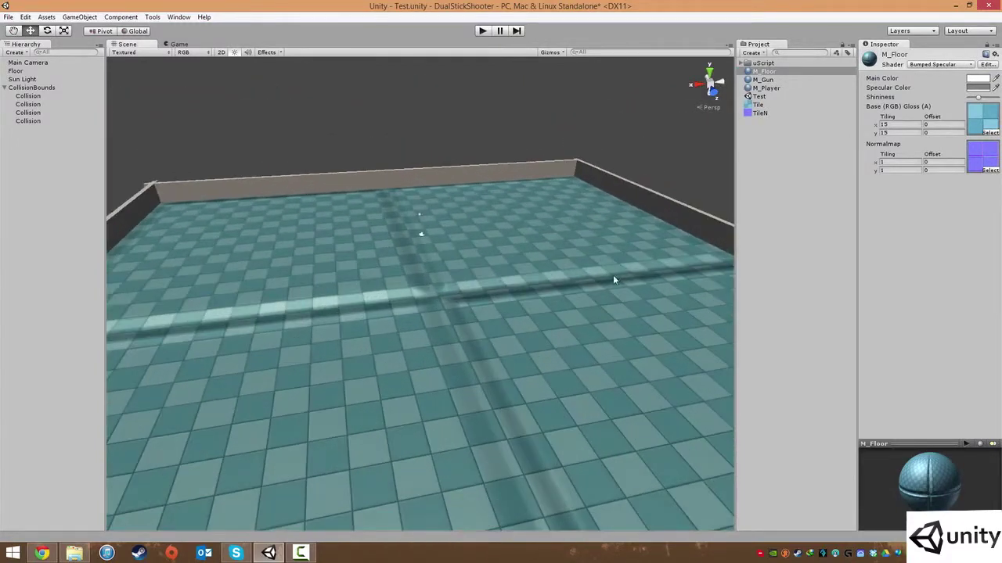
alt+drag(419, 280, 473, 311)
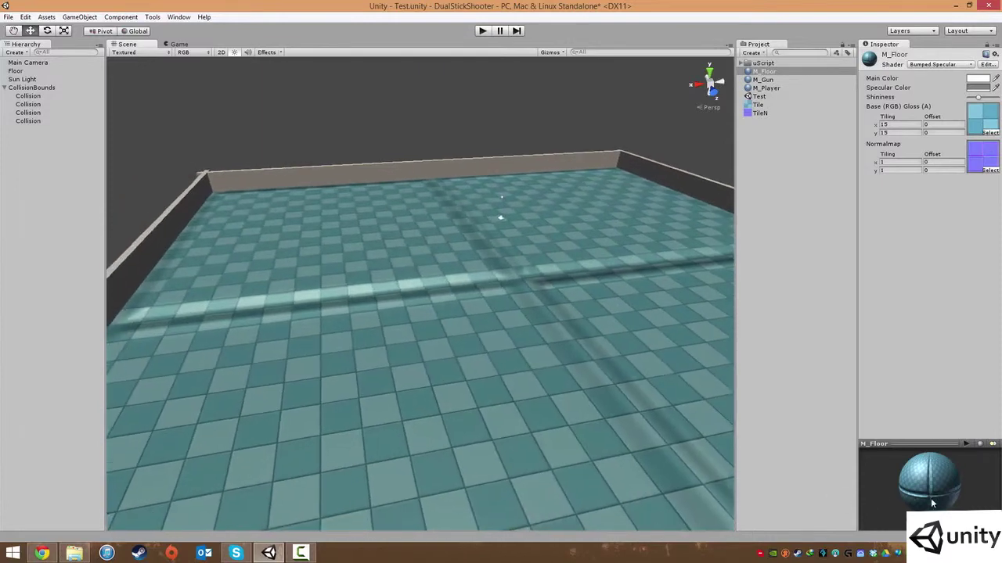
drag(931, 501, 925, 486)
Step: Set M_Floor's Normalmap tiling to 15 in x and 15 in y and examine the tile edges on the floor
drag(890, 163, 879, 162)
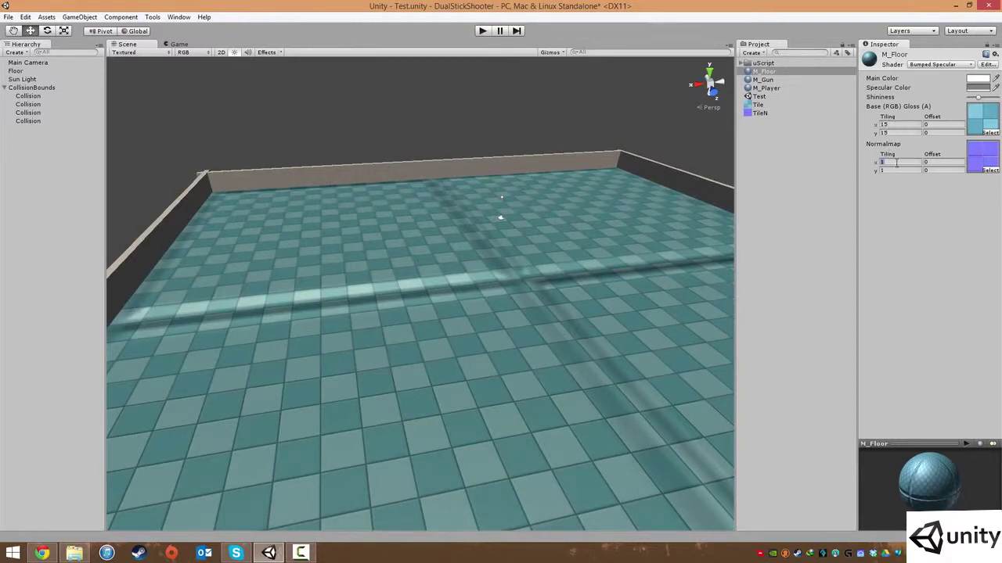
text(15)
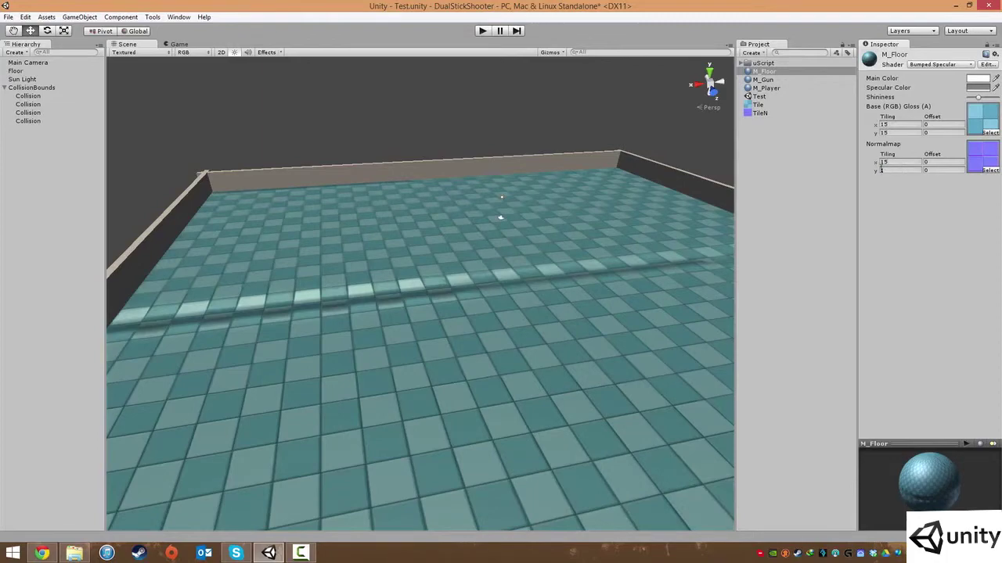
text(15)
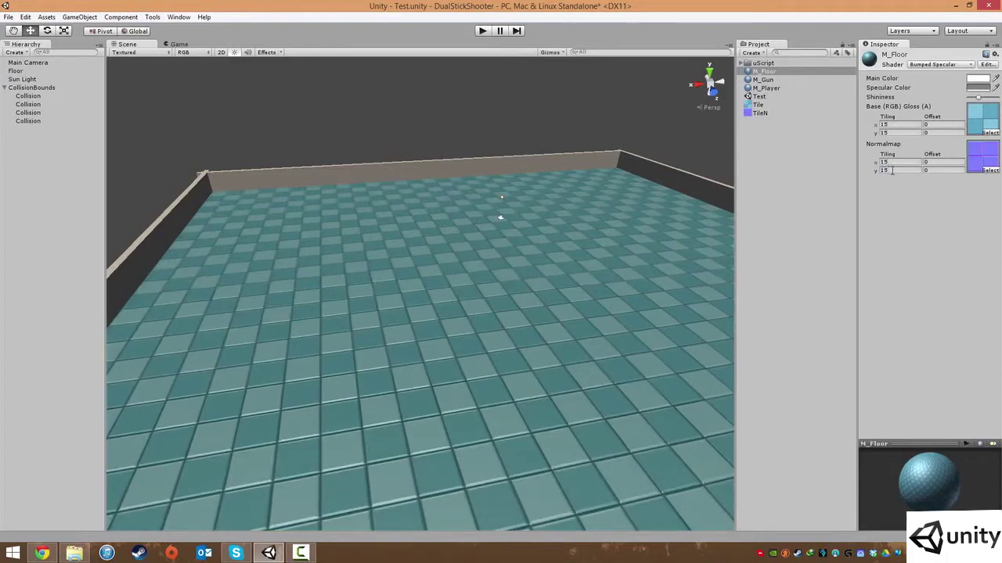
scroll(644, 371, up, 10)
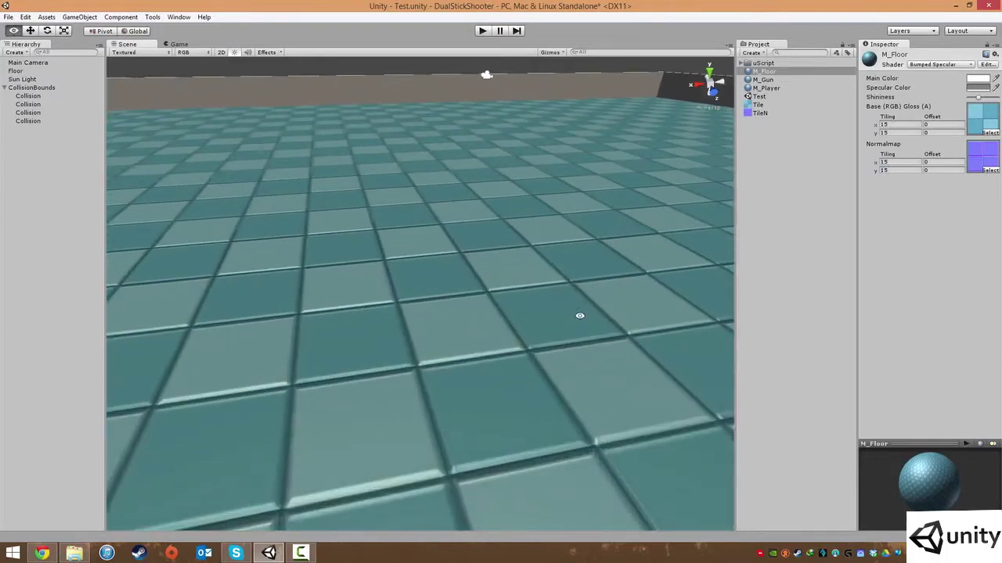
alt+drag(579, 315, 519, 289)
right_drag(519, 289, 423, 326)
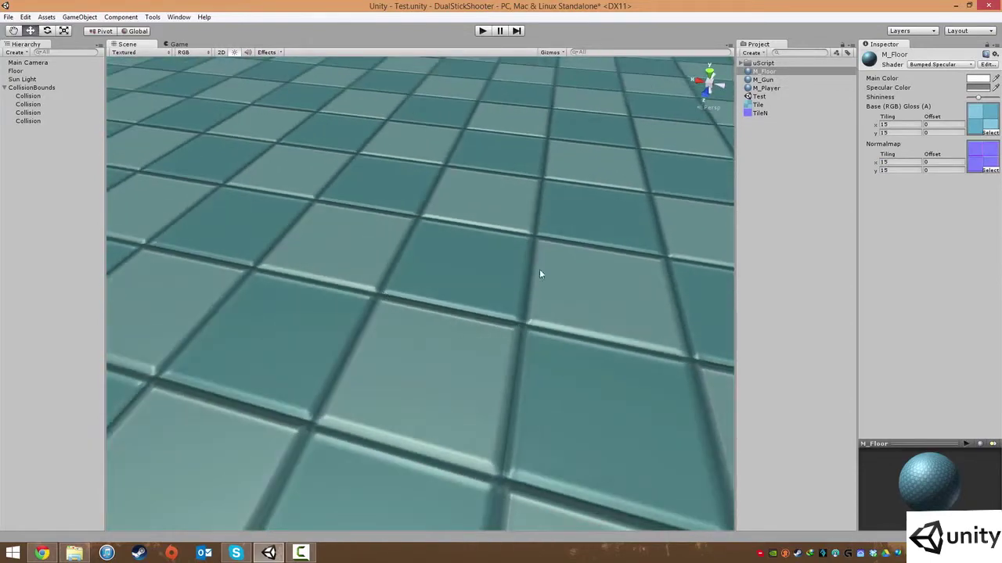
middle_drag(586, 266, 538, 270)
scroll(538, 270, down, 7)
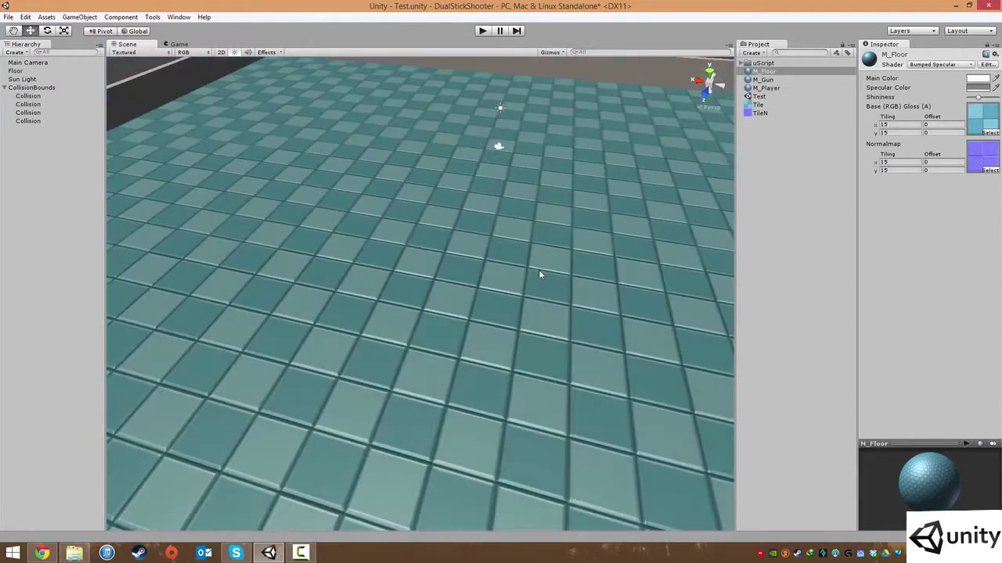
scroll(538, 258, up, 5)
right_drag(546, 266, 522, 263)
Step: Add a point light and move it around just above the floor to test how the normal-mapped tiles react
click(79, 16)
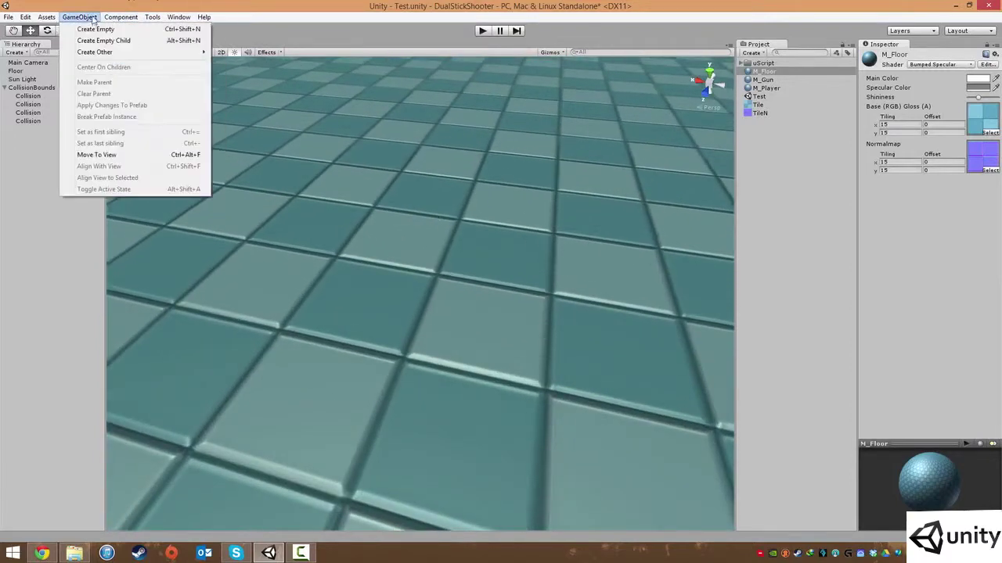
mouse_move(123, 53)
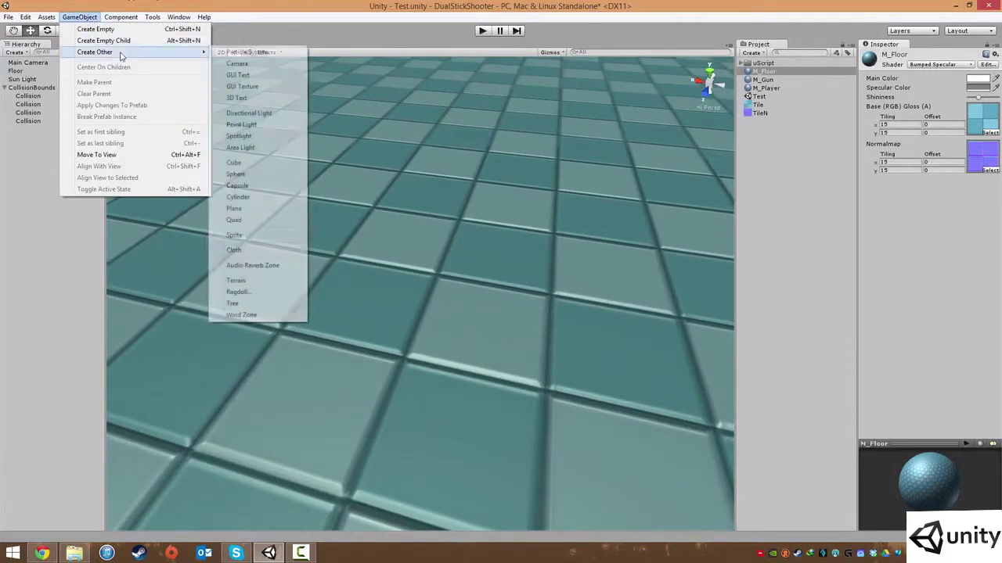
click(241, 125)
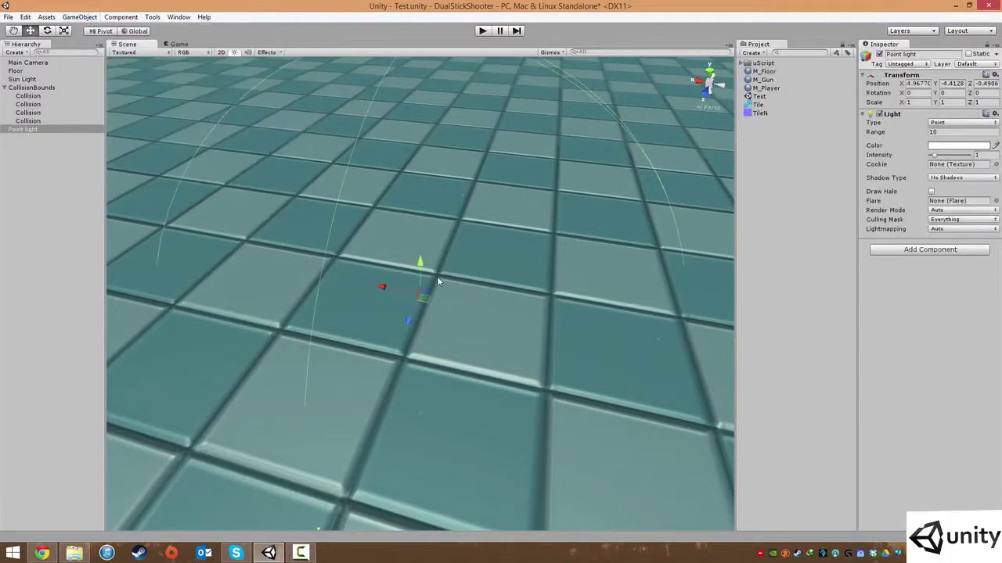
mouse_move(422, 278)
mouse_down()
mouse_move(434, 125)
mouse_move(435, 150)
mouse_move(400, 135)
mouse_move(570, 157)
mouse_move(214, 133)
mouse_move(342, 196)
mouse_move(521, 217)
mouse_move(564, 253)
mouse_move(442, 251)
mouse_move(439, 274)
mouse_up()
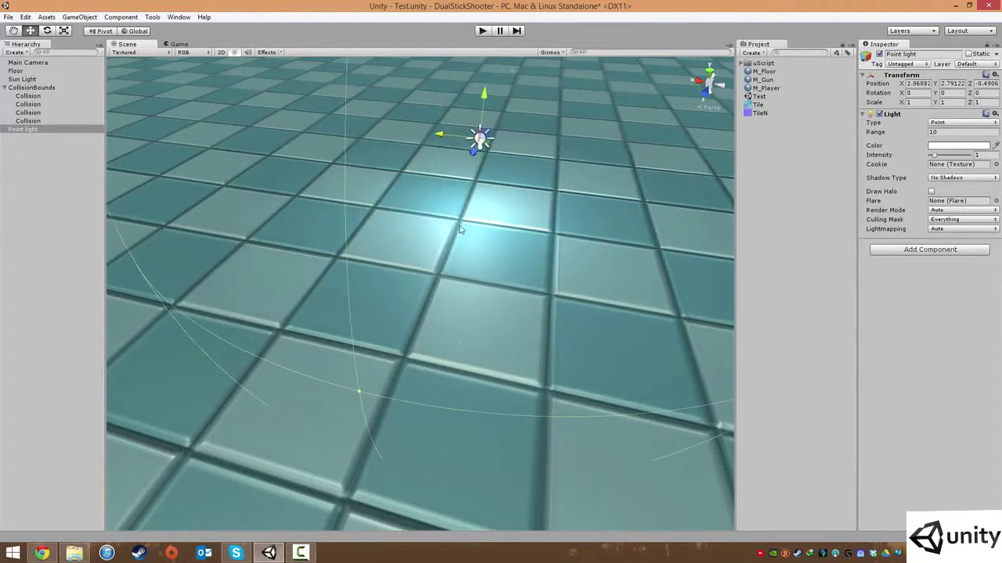
drag(437, 134, 471, 202)
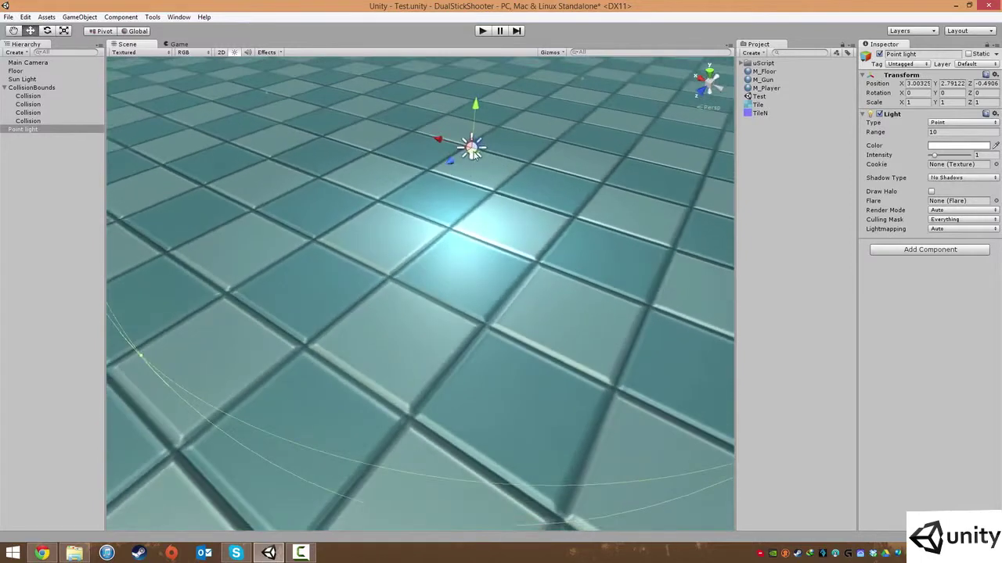
drag(469, 155, 434, 322)
Step: Delete the test point light from the scene
key(Delete)
scroll(552, 348, down, 10)
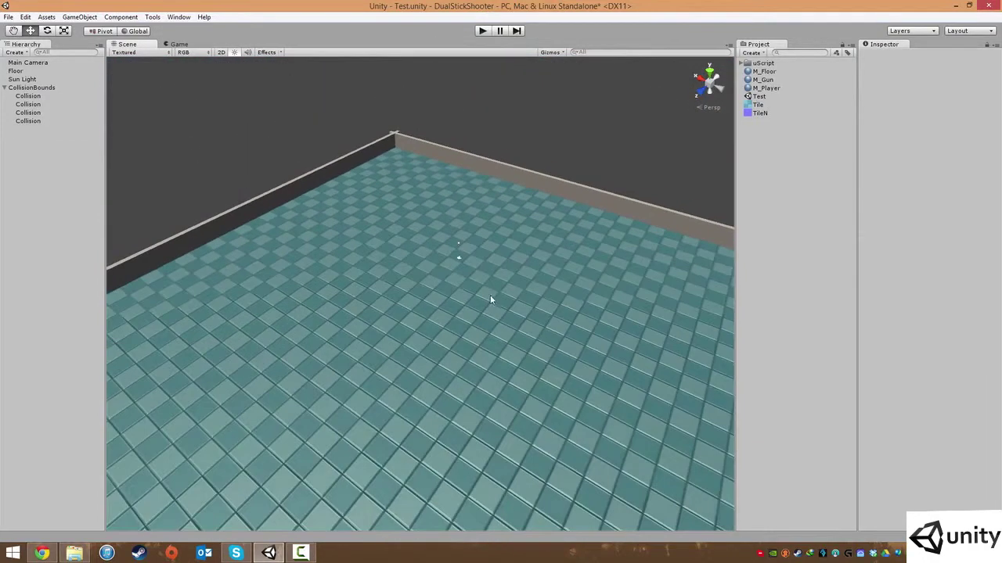
Step: Try the M_Floor material on the far Collision wall, examine it up close, and undo the assignment
alt+drag(490, 299, 633, 216)
click(756, 72)
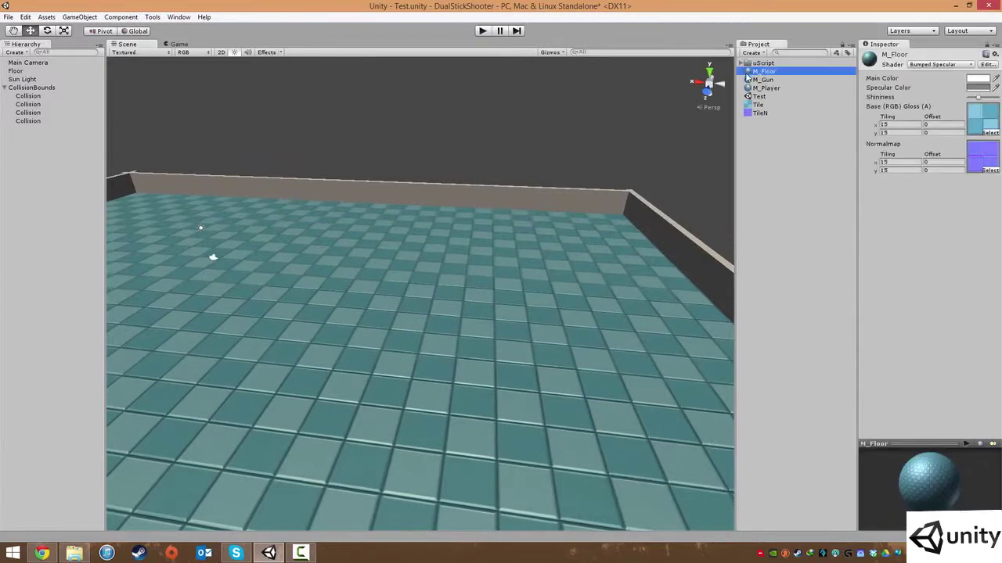
drag(747, 76, 616, 205)
drag(755, 72, 680, 245)
scroll(629, 255, up, 4)
click(546, 199)
key(f)
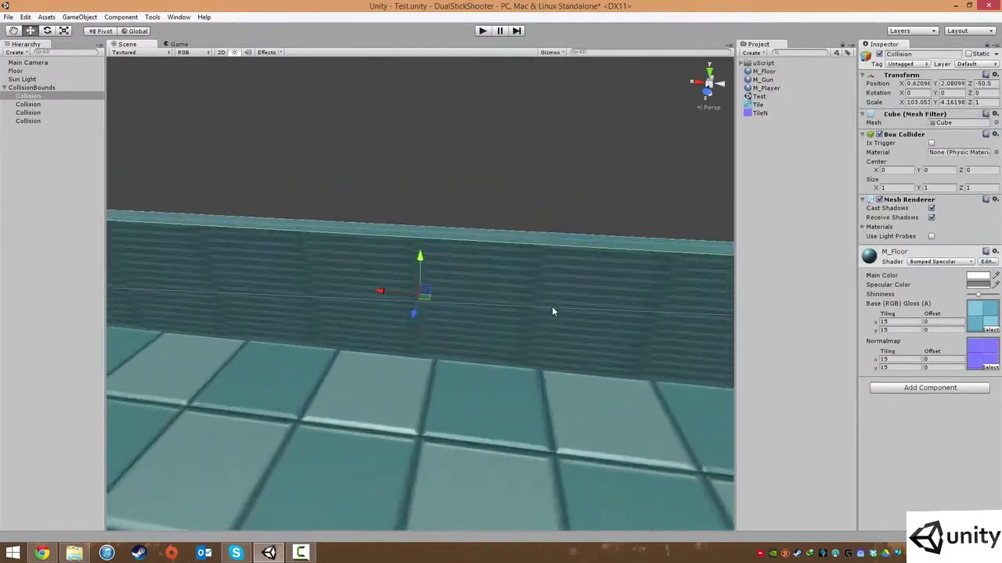
alt+drag(552, 306, 419, 192)
scroll(551, 287, down, 14)
key(ctrl+z)
Step: Collapse the CollisionBounds group and review the settings of the M_Gun and M_Player materials
click(5, 88)
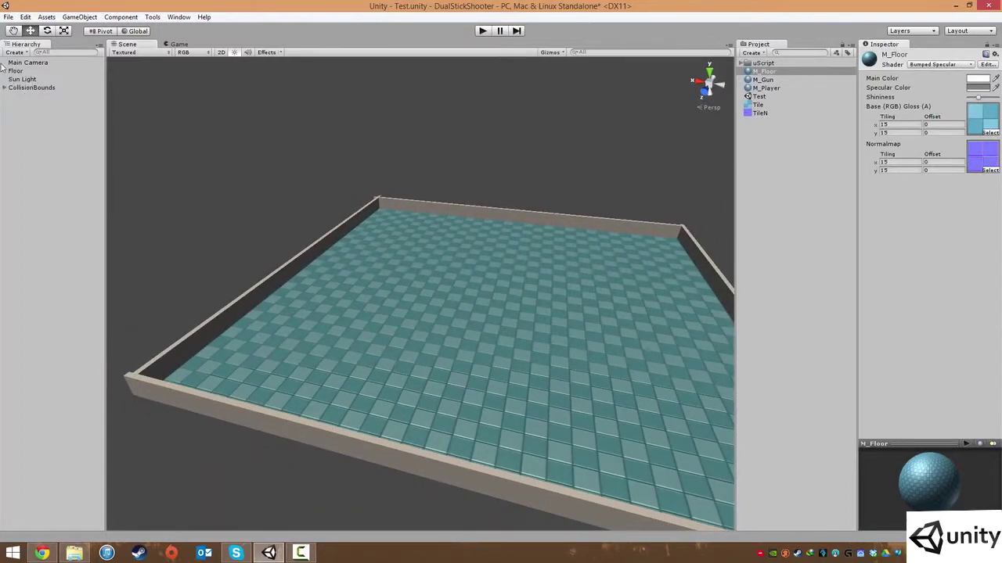
alt+drag(415, 133, 396, 122)
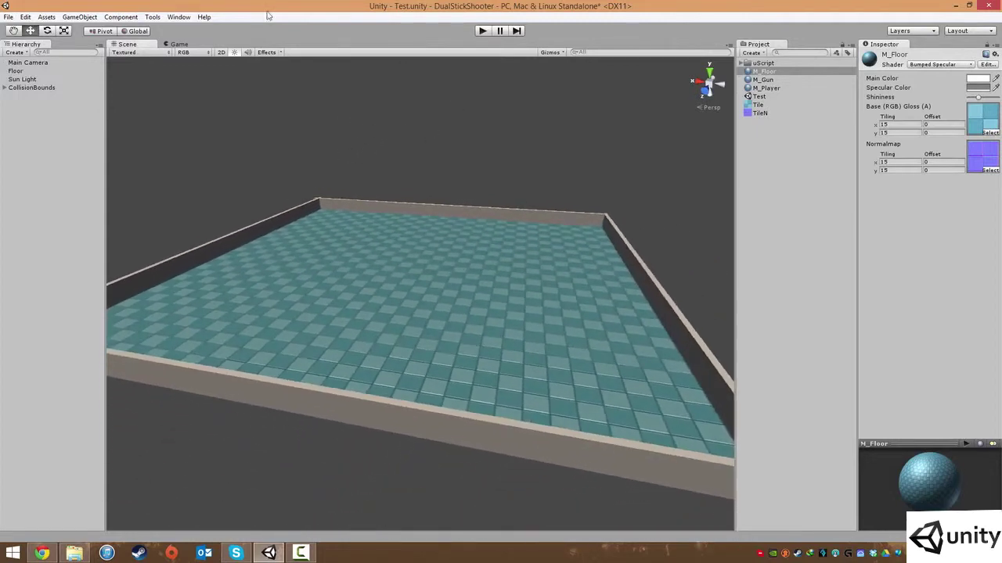
click(778, 80)
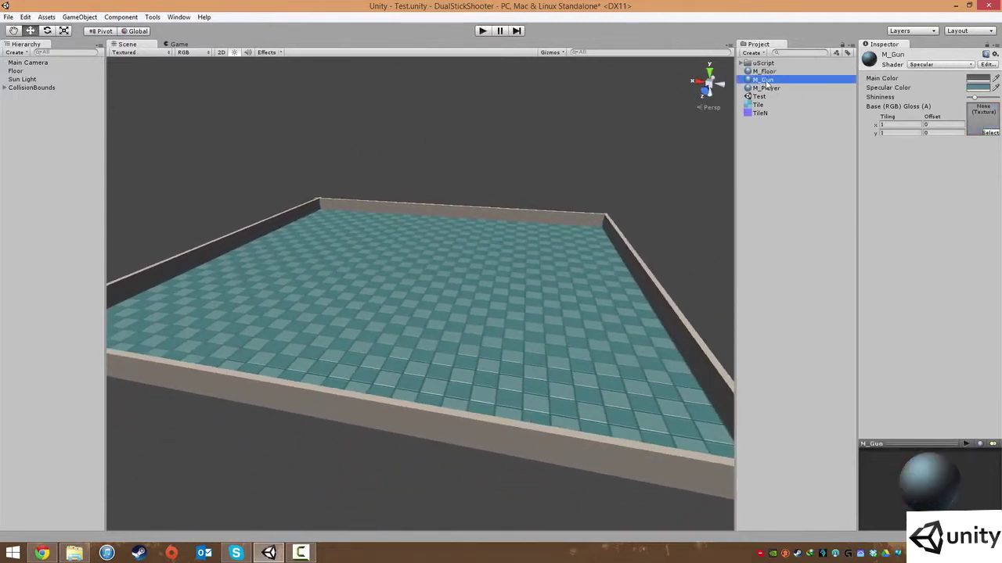
click(771, 89)
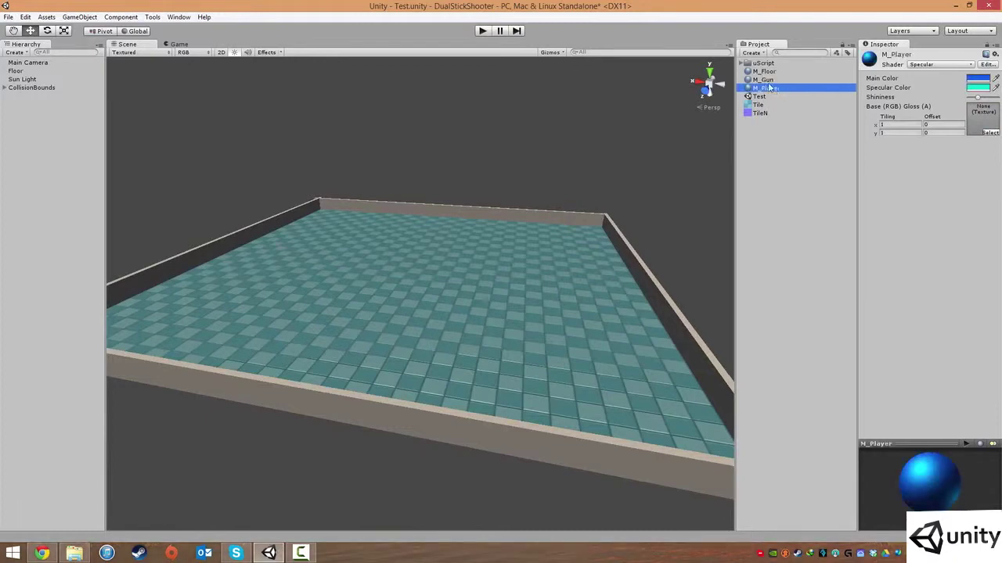
click(795, 116)
Step: Test a red specular colour on M_Floor, and settle on a bright cyan one
click(764, 71)
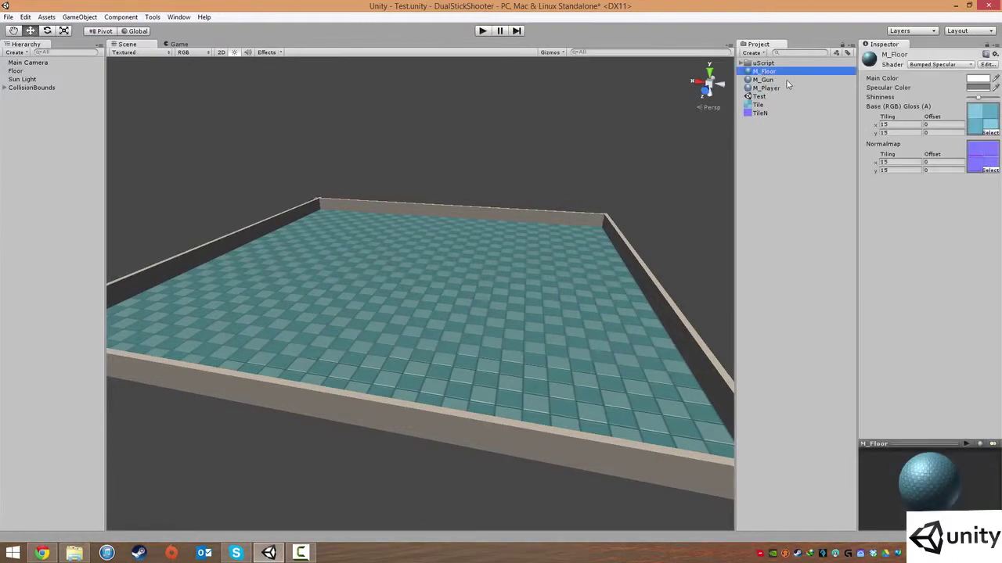
scroll(391, 361, up, 10)
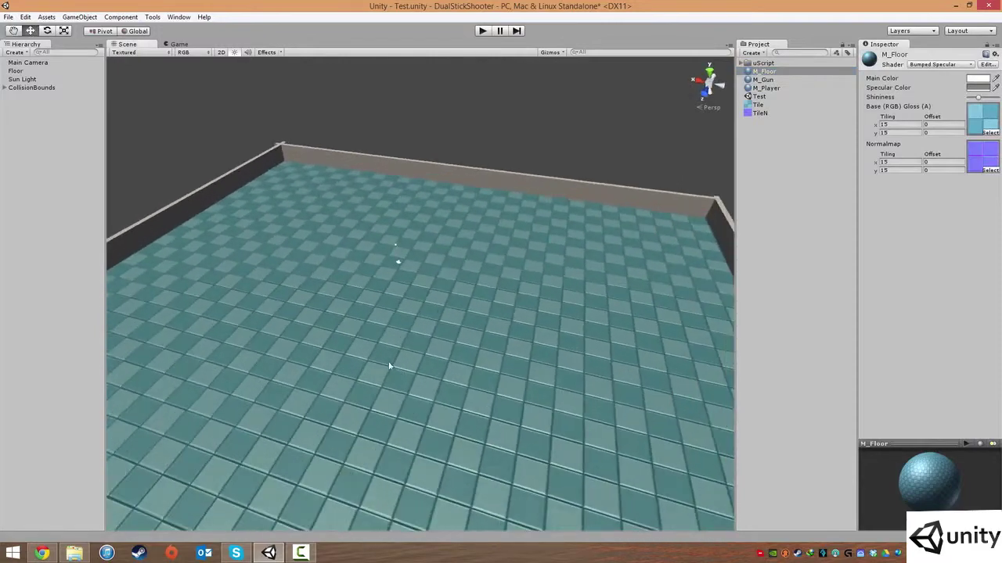
scroll(452, 368, down, 3)
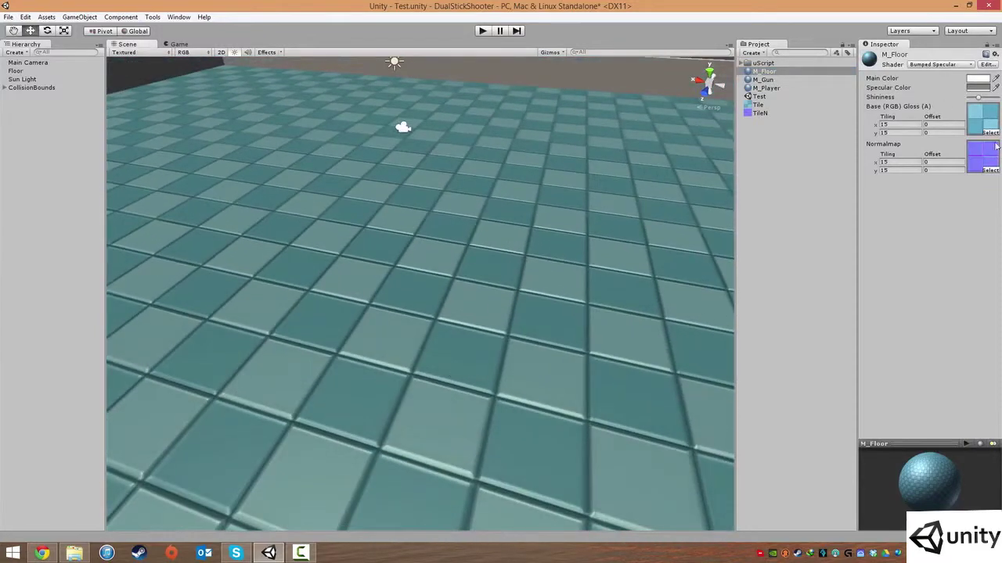
click(971, 88)
drag(648, 290, 714, 221)
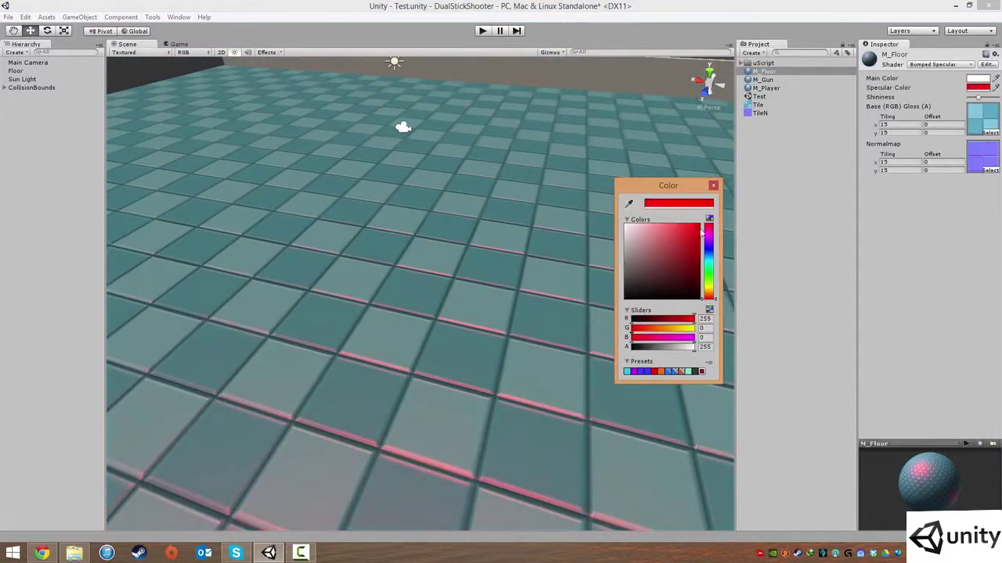
drag(718, 278, 691, 232)
click(715, 187)
Step: Raise M_Floor's shininess slightly and check the specular highlights on the floor tiles from near and far
scroll(619, 240, down, 4)
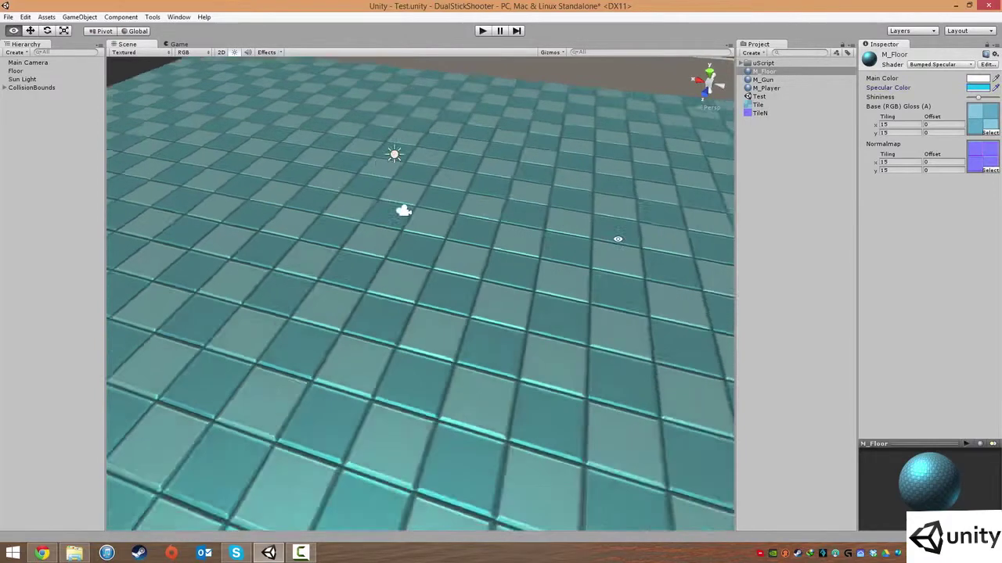
alt+drag(619, 240, 596, 302)
scroll(528, 302, up, 5)
scroll(529, 307, up, 2)
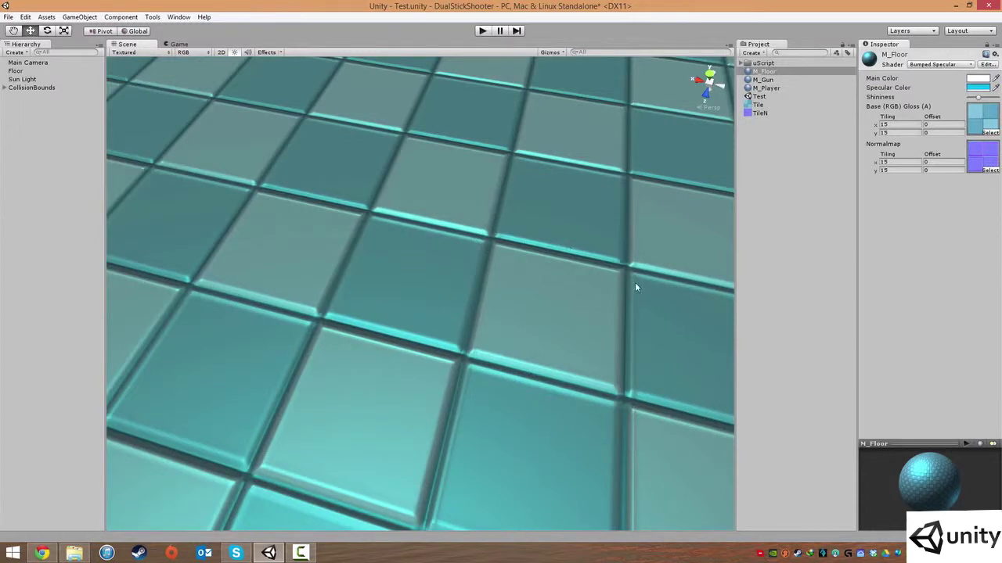
drag(979, 97, 984, 108)
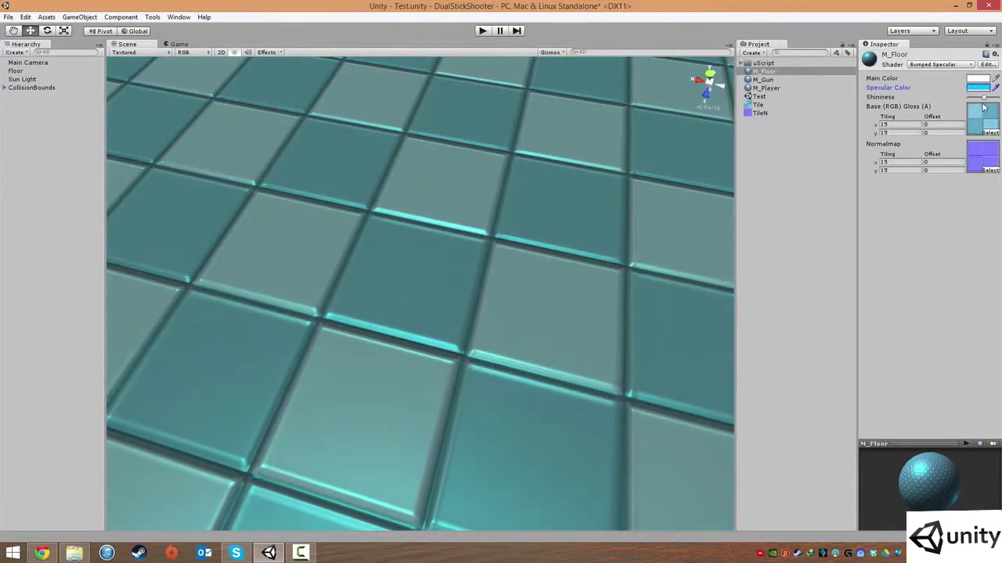
alt+drag(473, 304, 497, 233)
scroll(501, 235, down, 10)
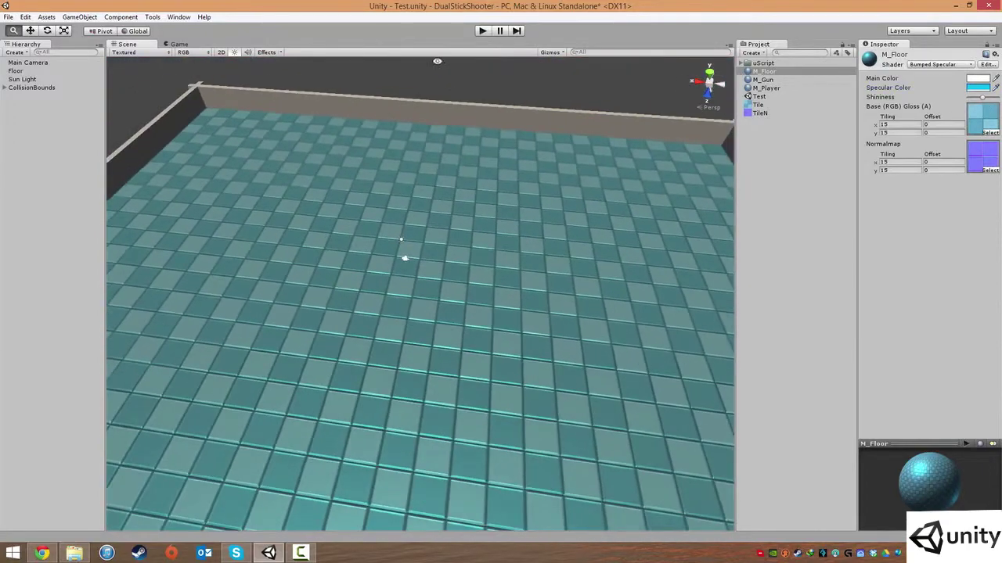
alt+drag(541, 273, 522, 259)
right_drag(523, 258, 600, 263)
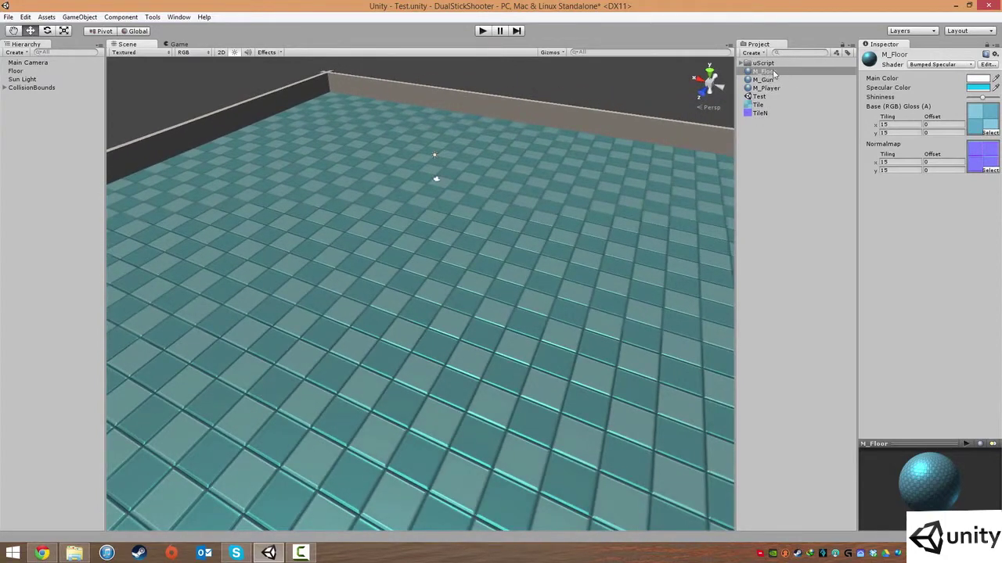
Step: Create a folder named Materials in the project's root
click(771, 160)
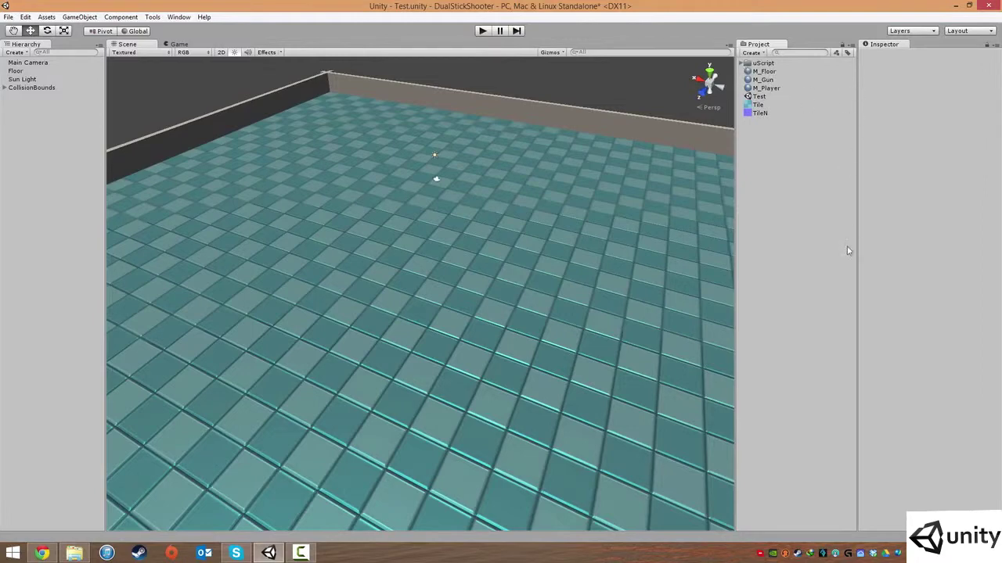
right_click(756, 149)
mouse_move(783, 156)
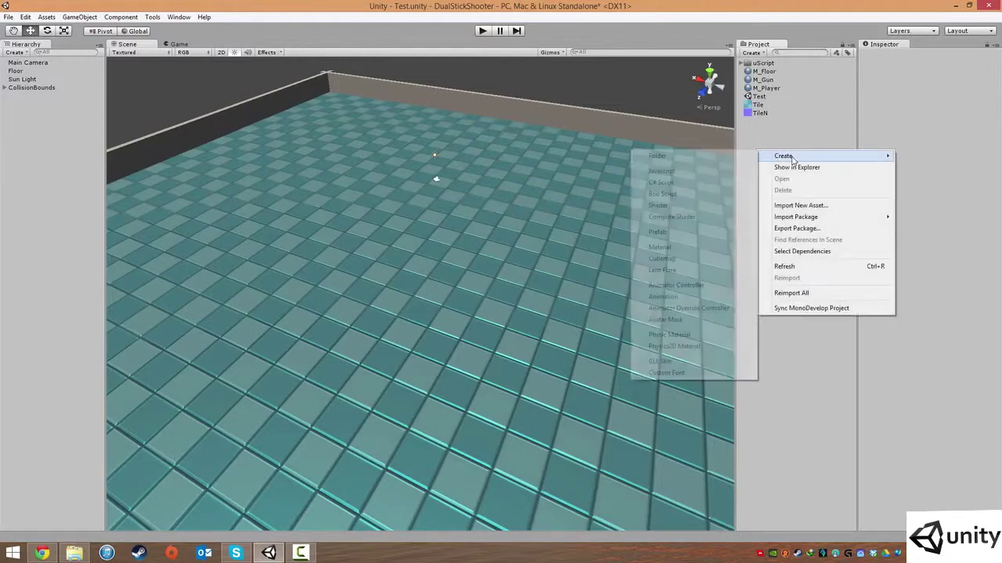
click(708, 157)
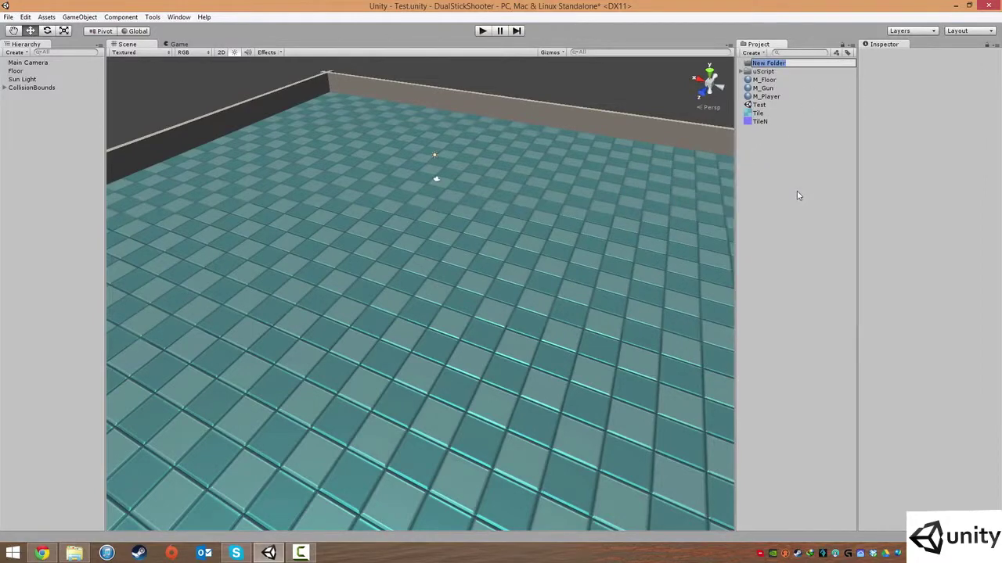
text(Materials)
key(Return)
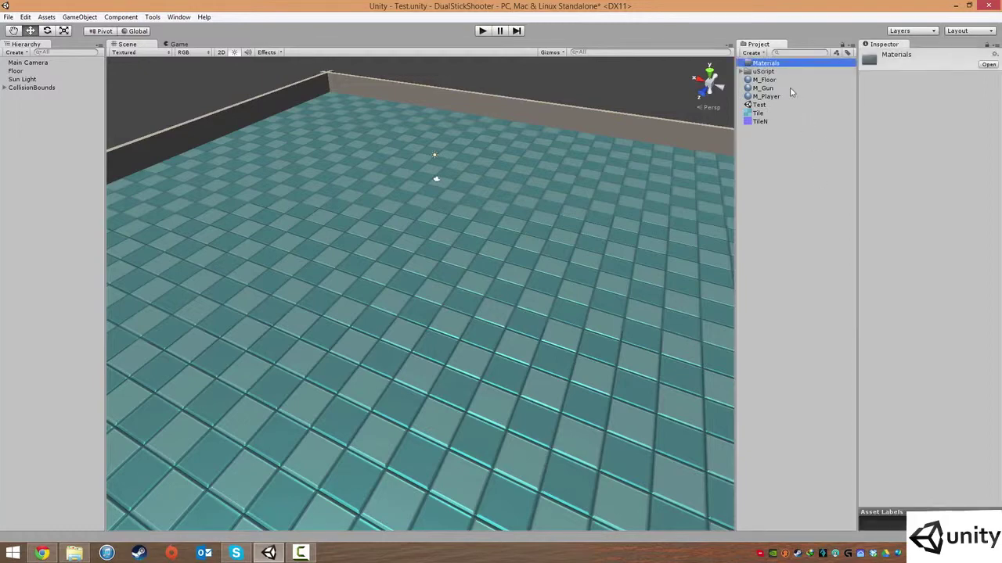
Step: Move M_Floor, M_Gun and M_Player into the Materials folder and collapse it
click(765, 80)
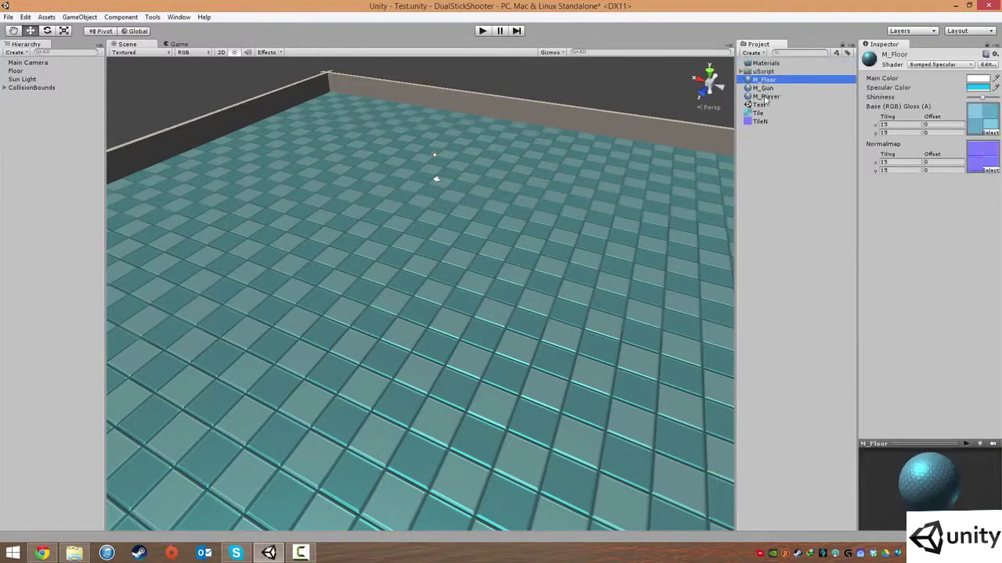
shift+click(766, 96)
drag(764, 88, 770, 67)
click(779, 178)
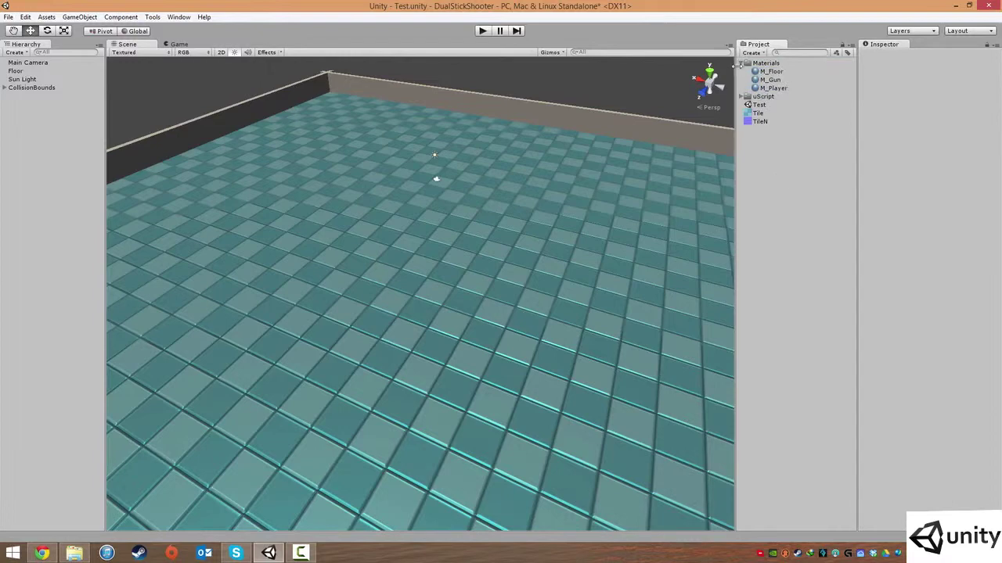
click(740, 65)
Step: Look briefly inside the uScript folder and create a new project folder named Textures
click(741, 71)
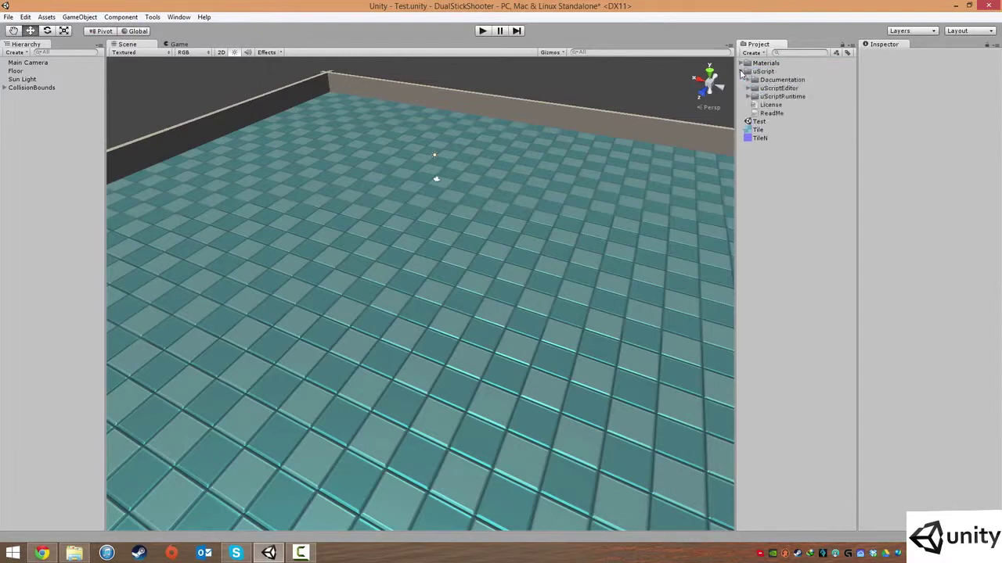
click(741, 71)
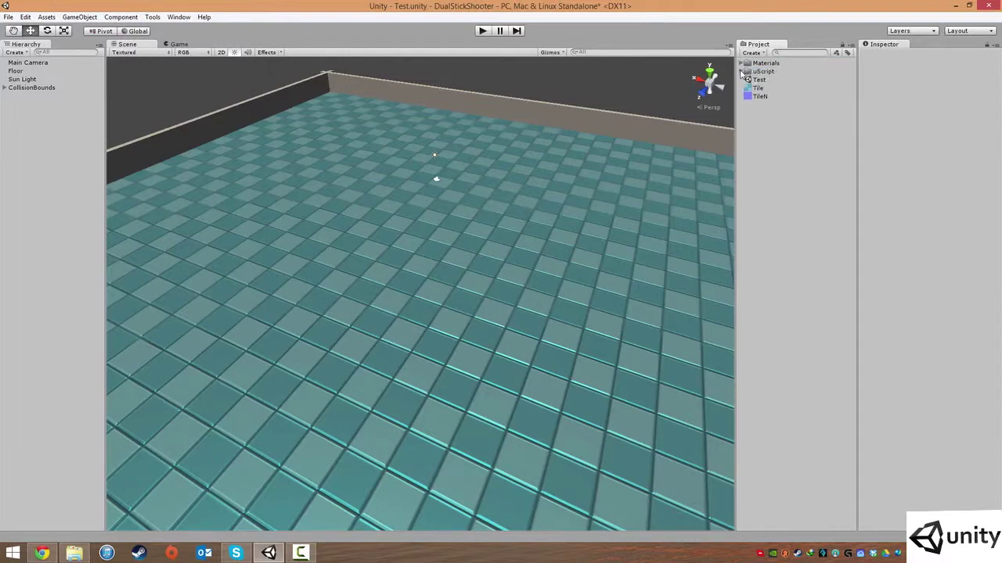
right_click(771, 123)
mouse_move(818, 131)
click(726, 130)
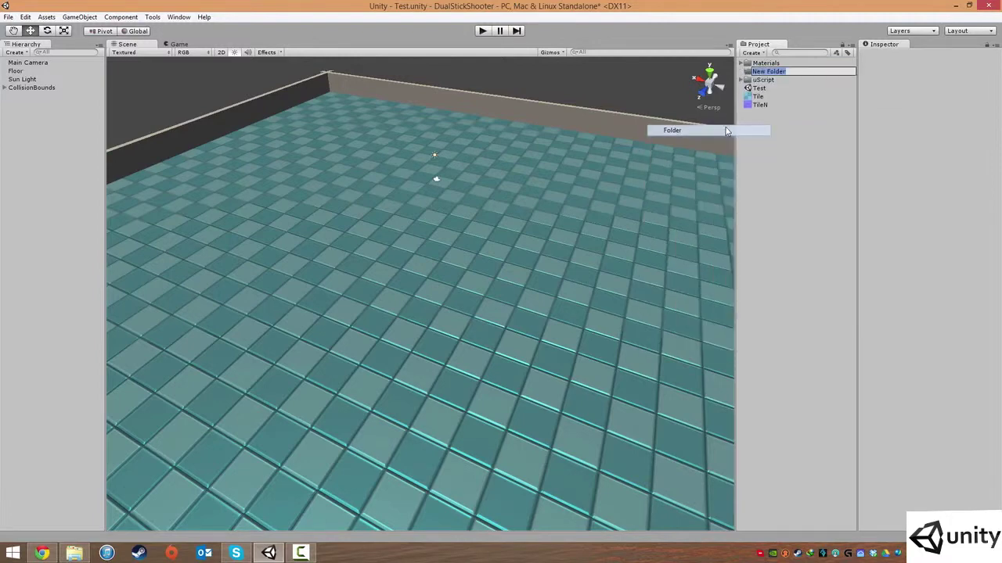
text(Textur)
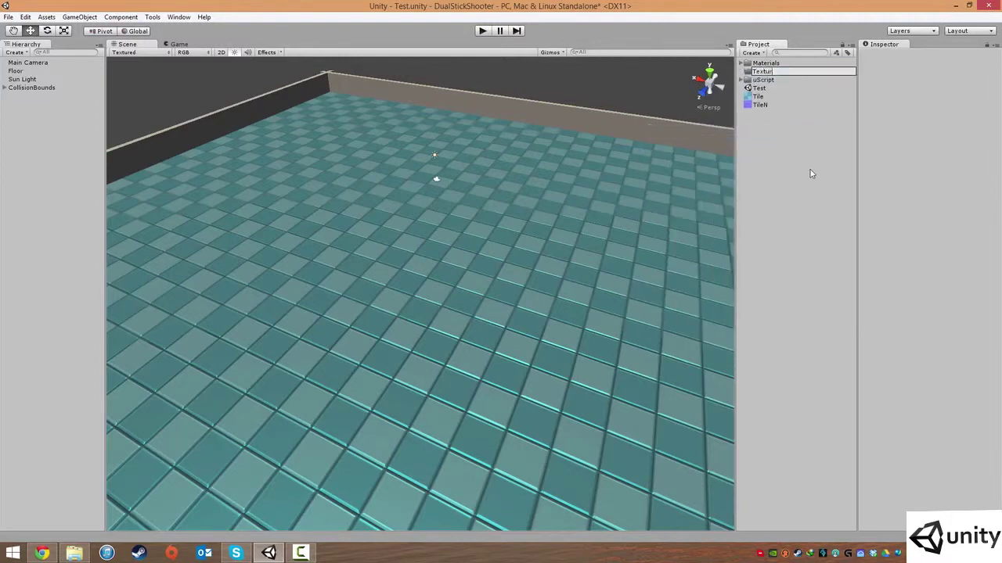
text(es)
key(Return)
Step: Move the Tile and TileN textures into the Textures folder
click(758, 96)
shift+click(759, 104)
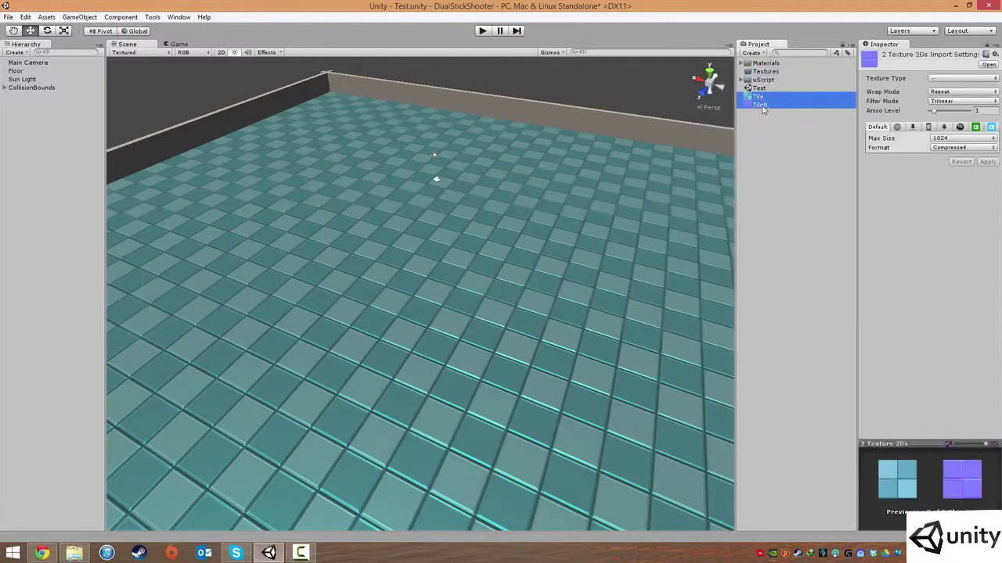
drag(759, 98, 793, 76)
click(789, 145)
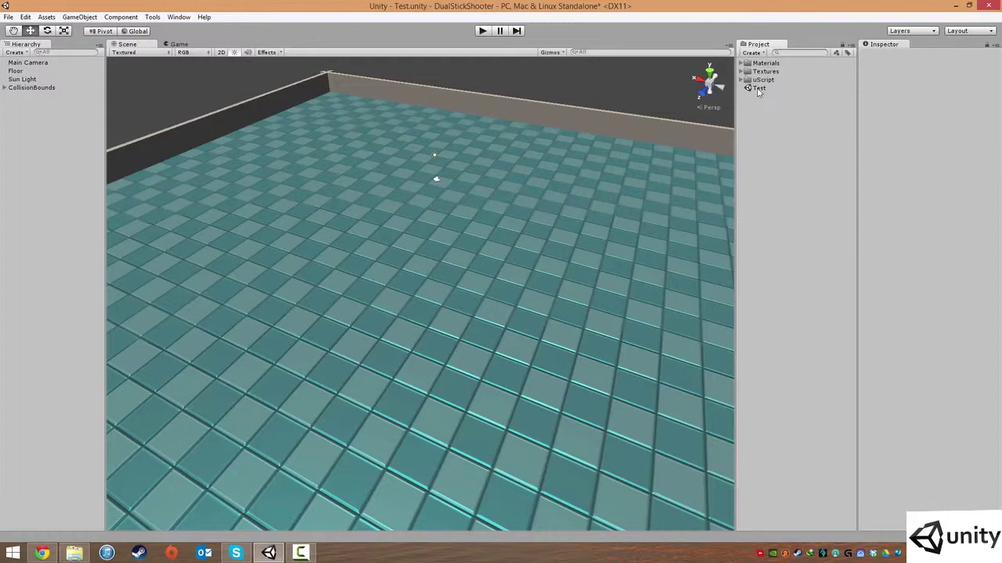
Step: Create a project folder named Scenes for the Test scene
click(759, 89)
click(765, 129)
right_click(766, 129)
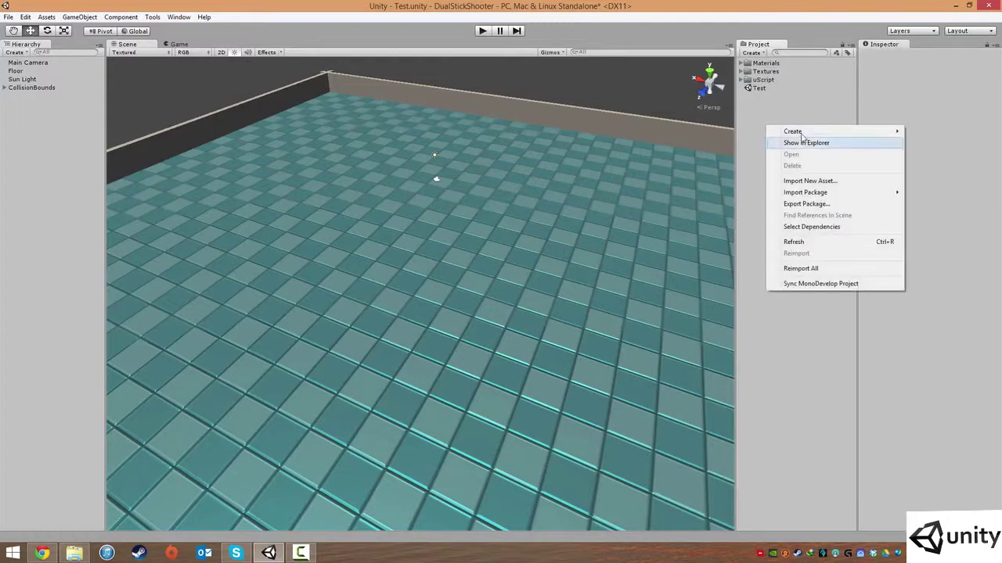
mouse_move(792, 132)
click(708, 133)
text(L)
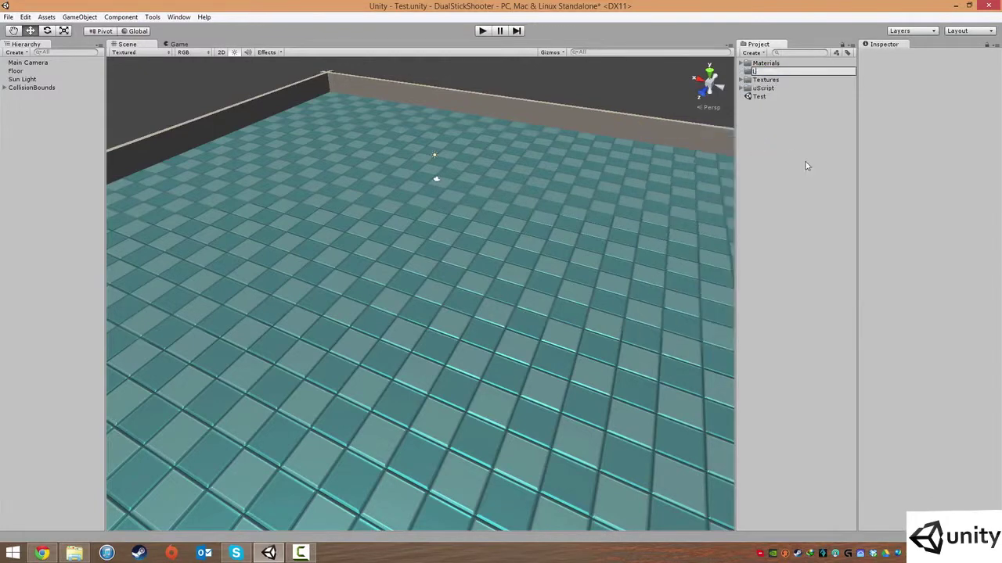
key(Return)
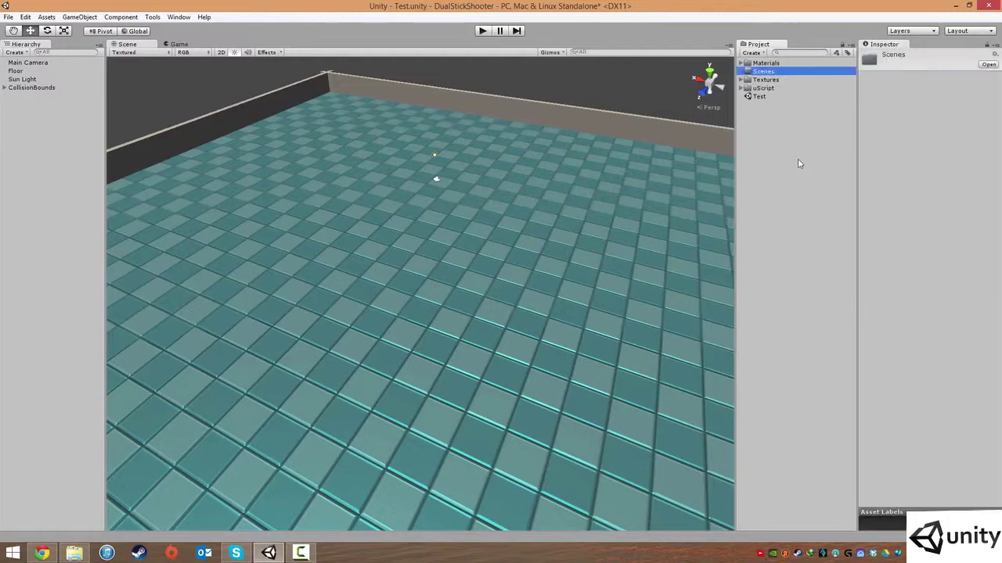
Step: Move the Test scene into the Scenes folder and collapse it
drag(759, 96, 771, 72)
click(796, 182)
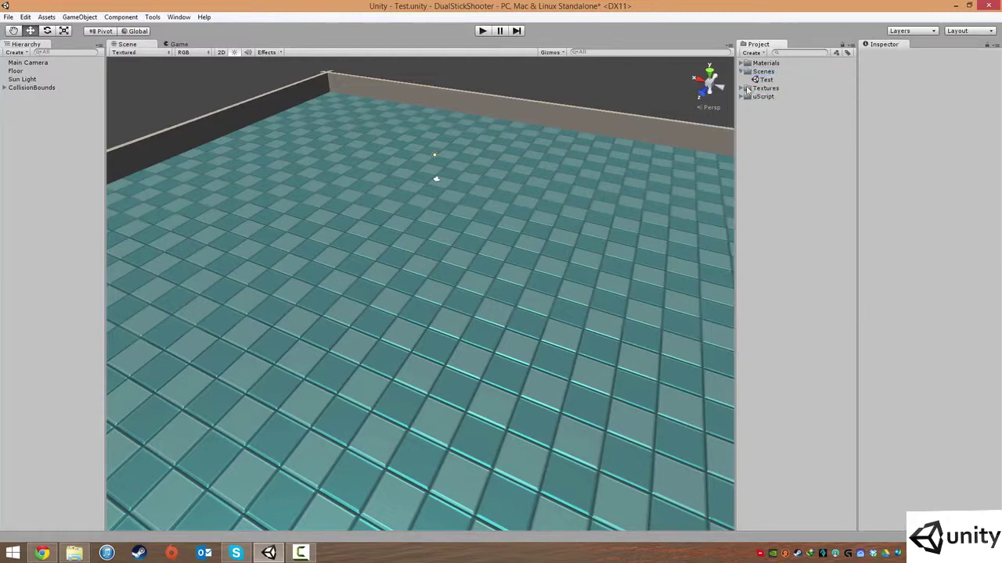
click(741, 71)
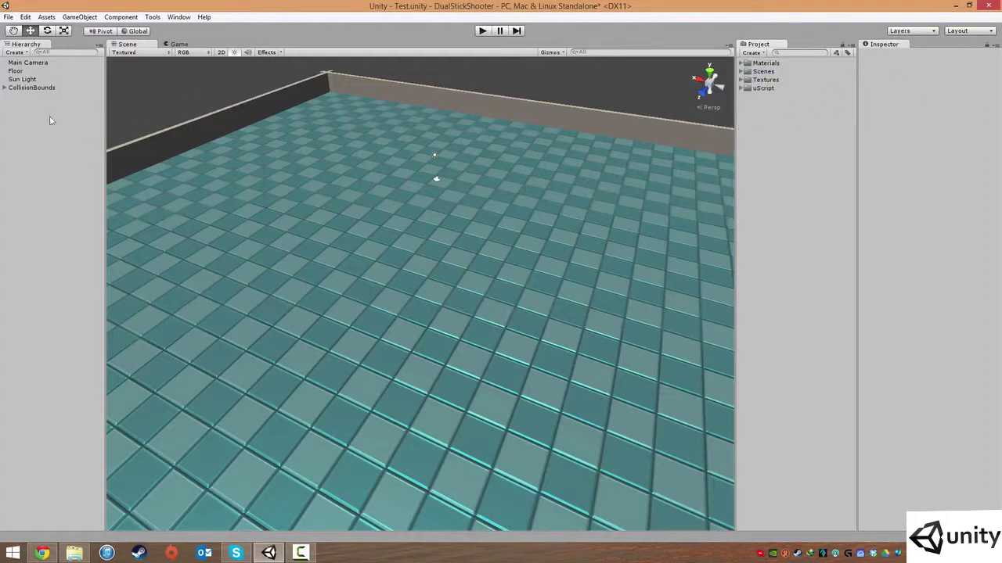
middle_drag(353, 184, 375, 190)
mouse_move(407, 262)
alt+mouse_down()
mouse_move(543, 226)
mouse_move(457, 274)
mouse_move(418, 258)
alt+mouse_up()
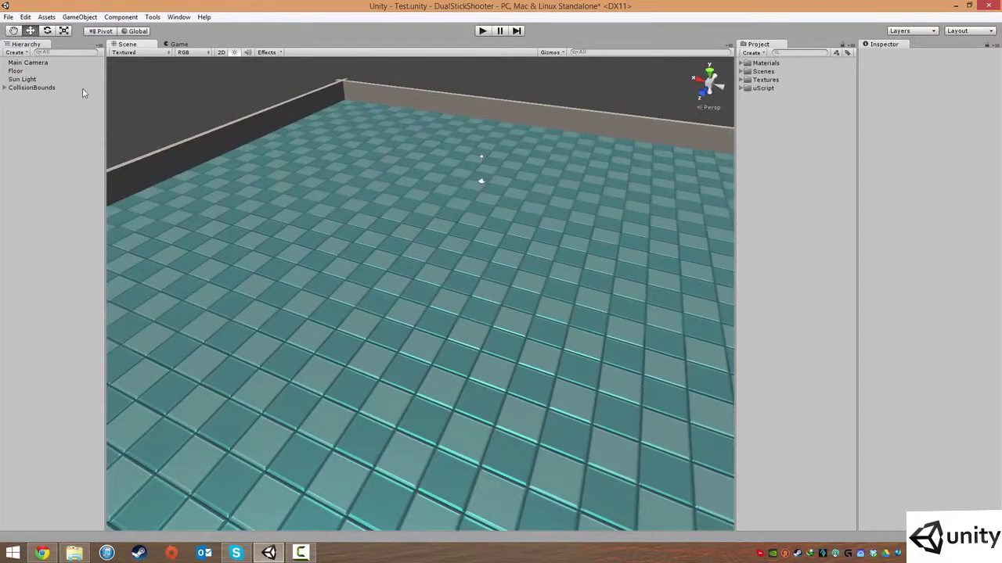
middle_drag(306, 159, 291, 184)
scroll(429, 197, up, 5)
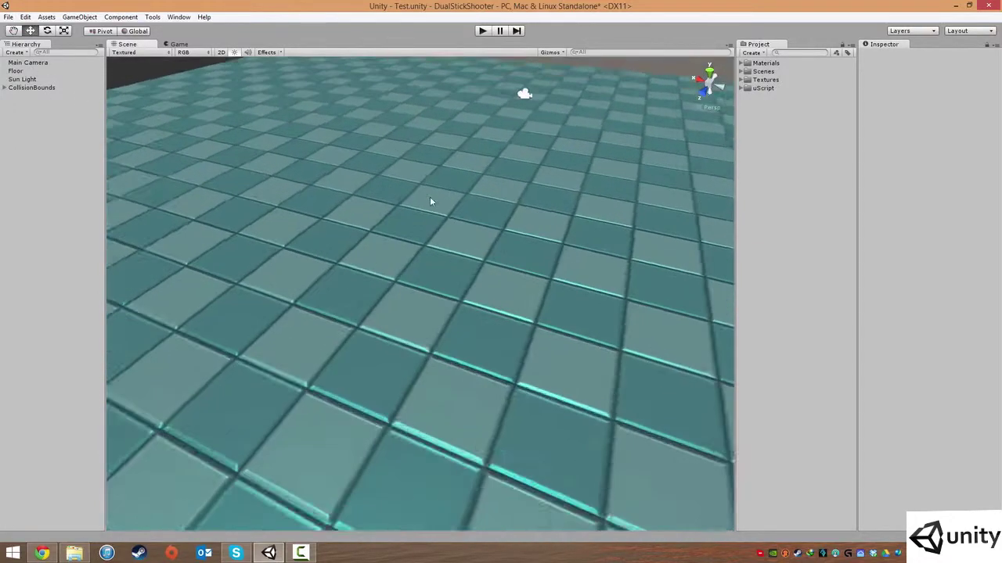
scroll(439, 197, down, 5)
middle_drag(507, 204, 488, 213)
scroll(489, 212, up, 5)
scroll(489, 212, down, 3)
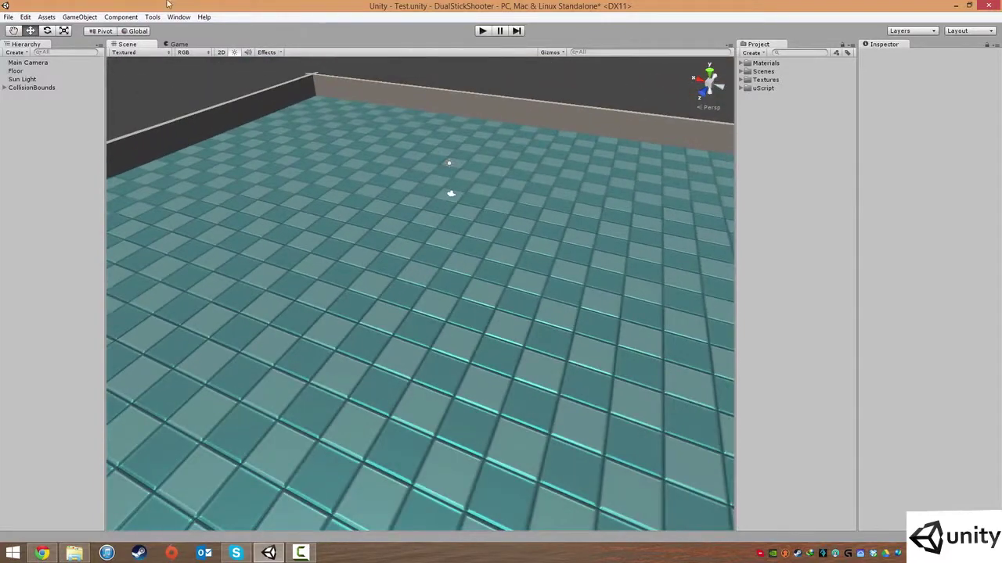
Step: Create an empty game object and set its position to X 0, Y 0, Z 0
click(100, 18)
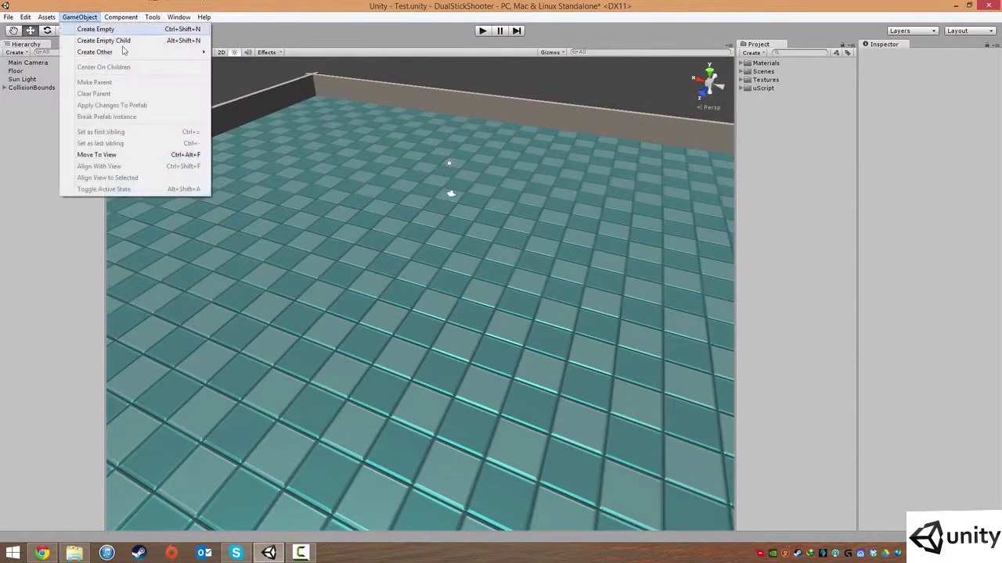
click(99, 31)
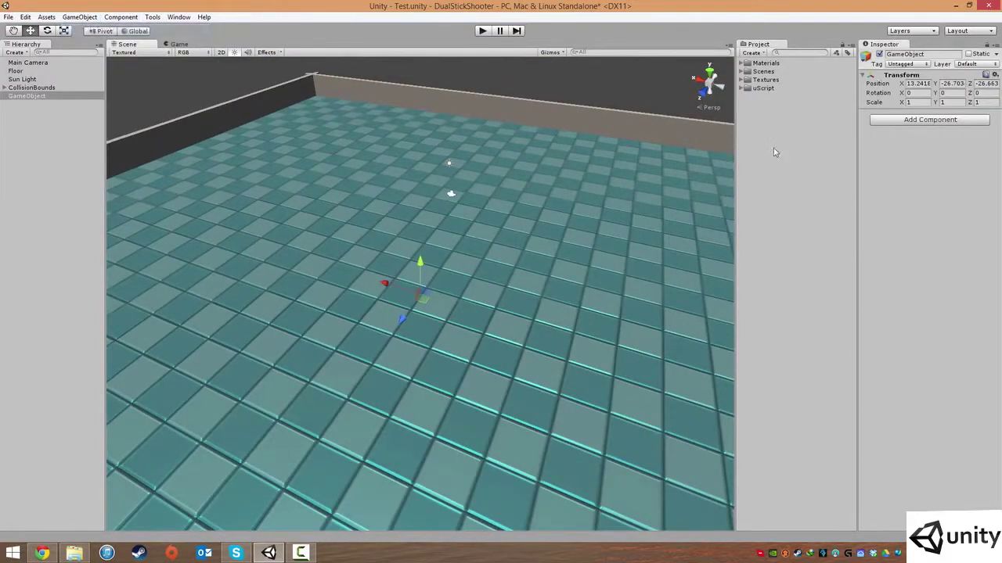
click(921, 83)
text(0)
key(Tab)
text(0)
key(Tab)
text(0)
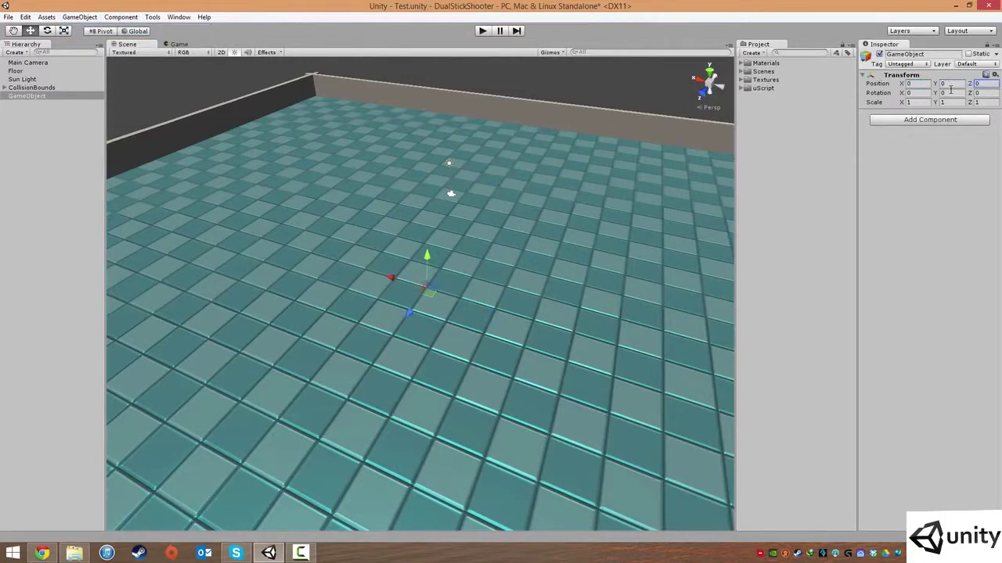
middle_drag(539, 288, 553, 286)
Step: Rename the new empty game object as Static Level Objects
click(937, 54)
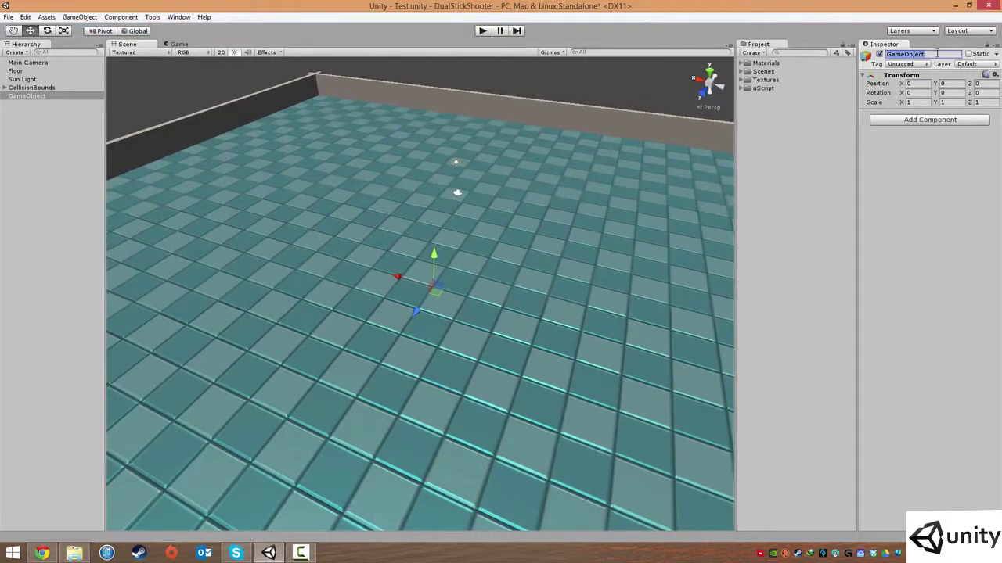
text(Static Level Objects)
key(Return)
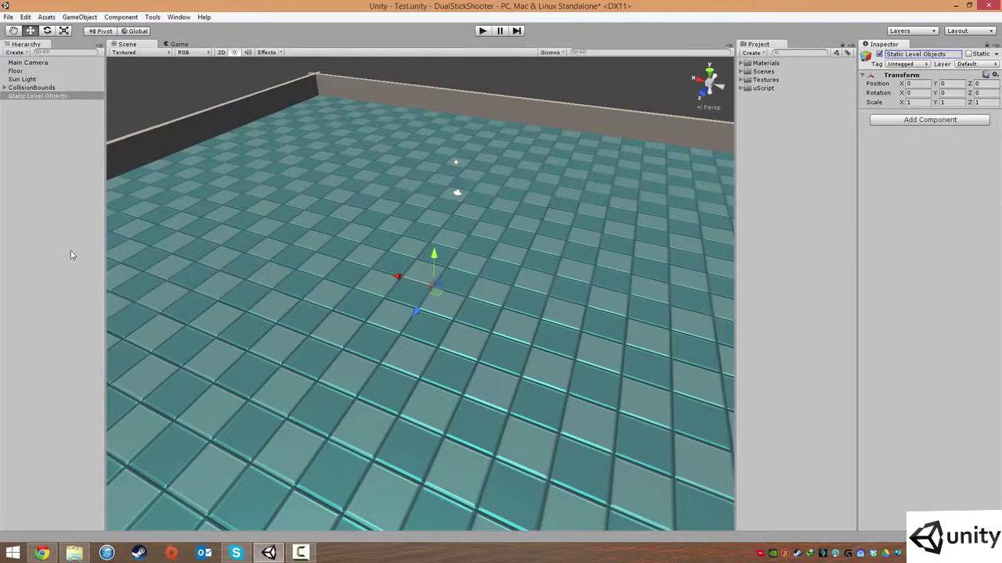
middle_drag(244, 299, 256, 233)
mouse_move(420, 297)
alt+mouse_down()
mouse_move(492, 336)
mouse_move(432, 301)
alt+mouse_up()
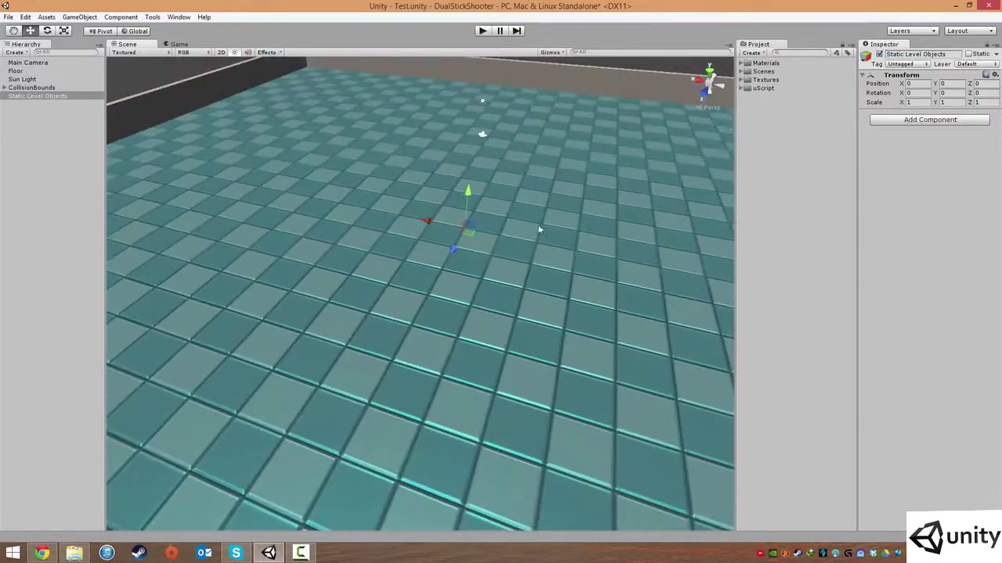
middle_drag(530, 207, 494, 303)
alt+drag(494, 303, 512, 272)
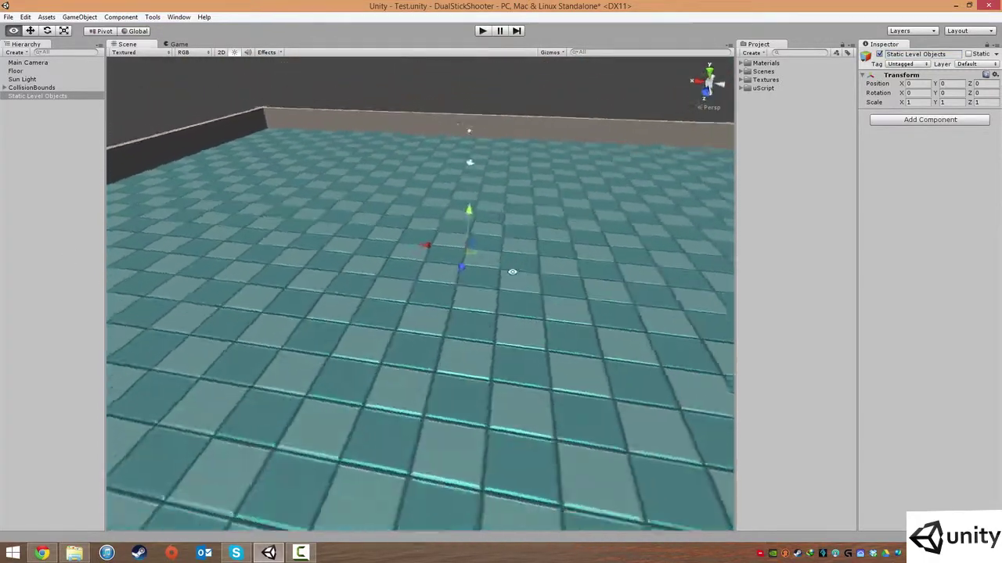
right_drag(512, 271, 494, 277)
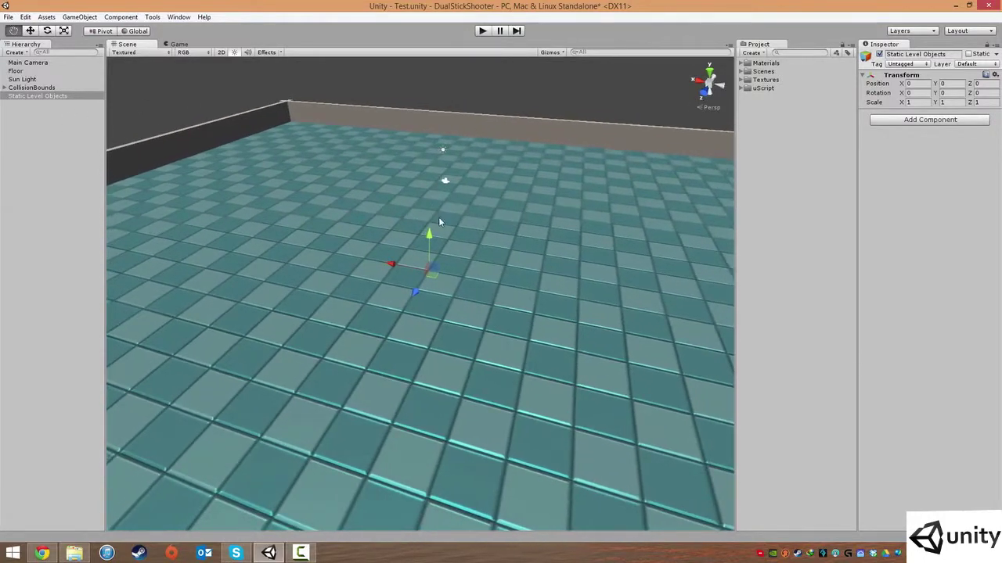
Step: Parent CollisionBounds, Sun Light and Floor under Static Level Objects and collapse that group
click(55, 116)
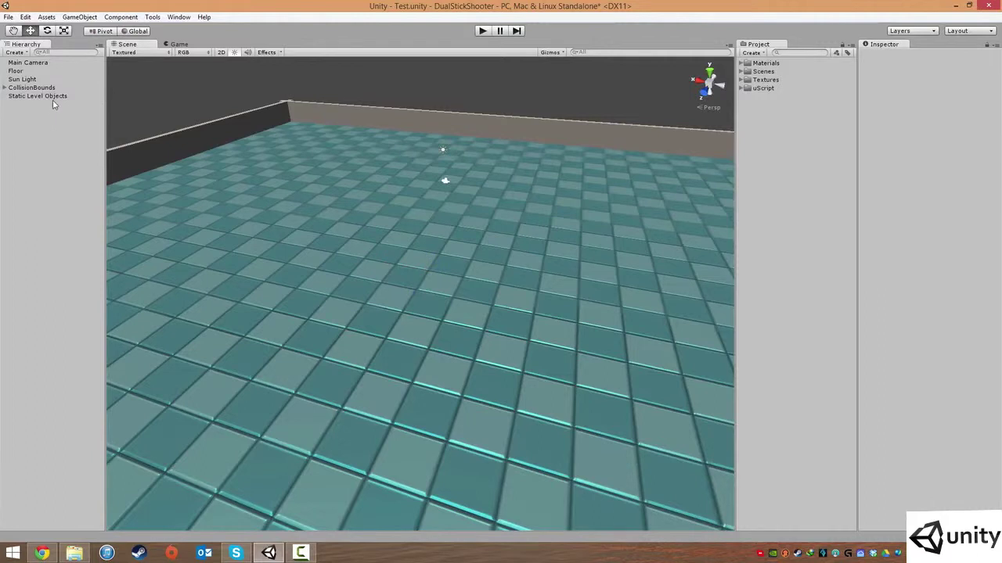
mouse_move(36, 90)
mouse_down()
mouse_move(41, 97)
mouse_move(24, 81)
mouse_up()
click(16, 72)
click(43, 152)
click(28, 63)
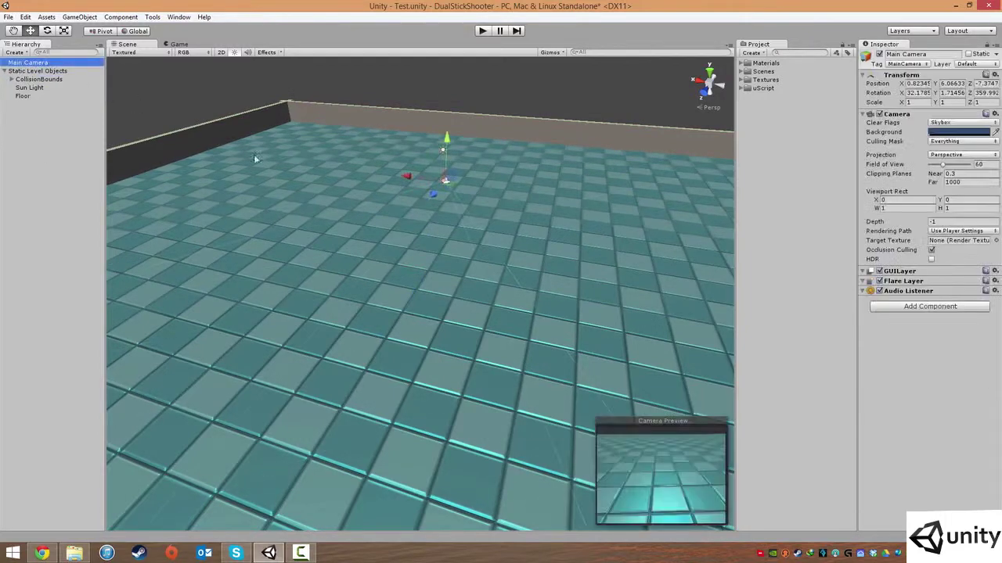
middle_drag(455, 185, 420, 199)
alt+drag(419, 199, 417, 203)
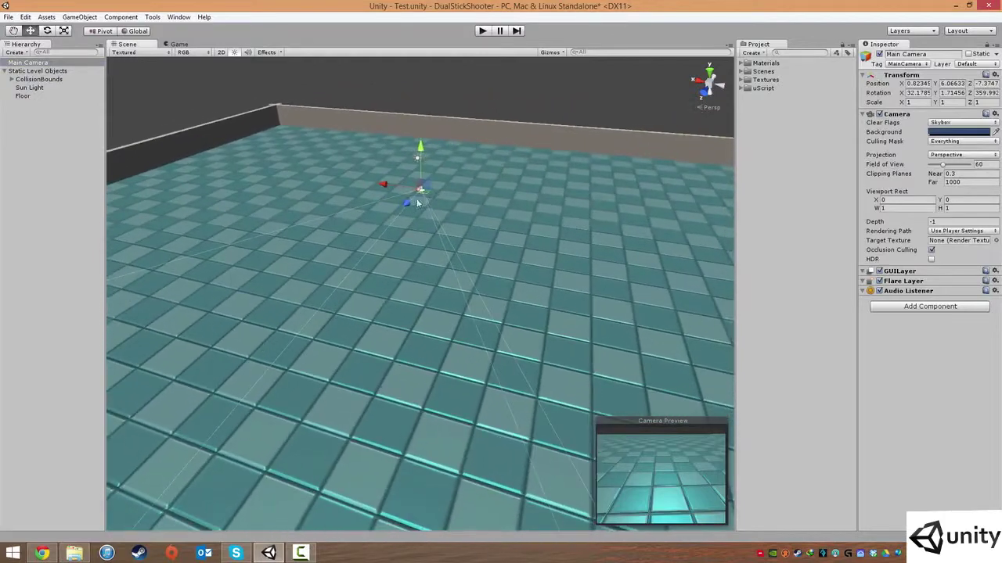
click(43, 150)
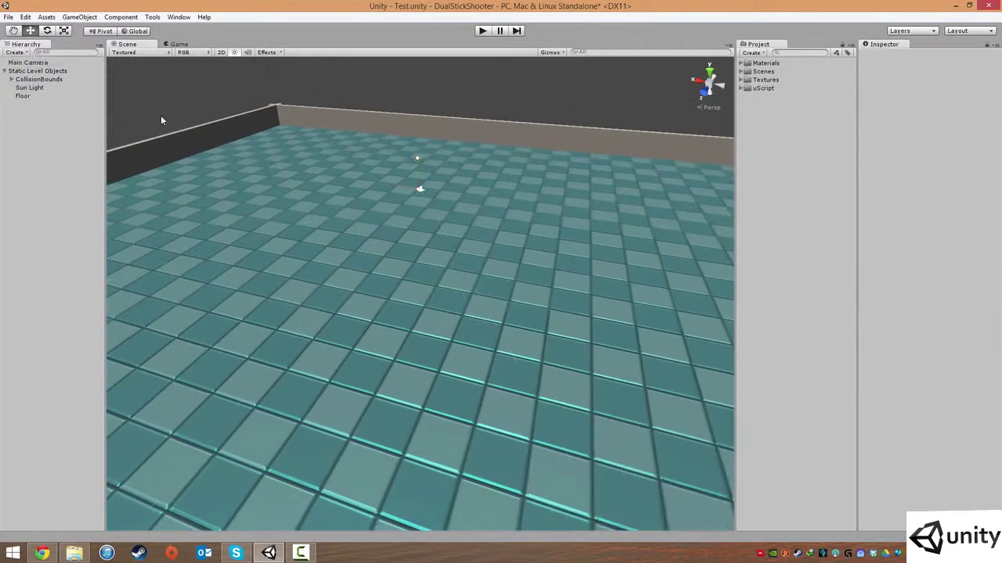
click(5, 72)
Step: Try moving the Static Level Objects group with all its children across the scene
click(25, 72)
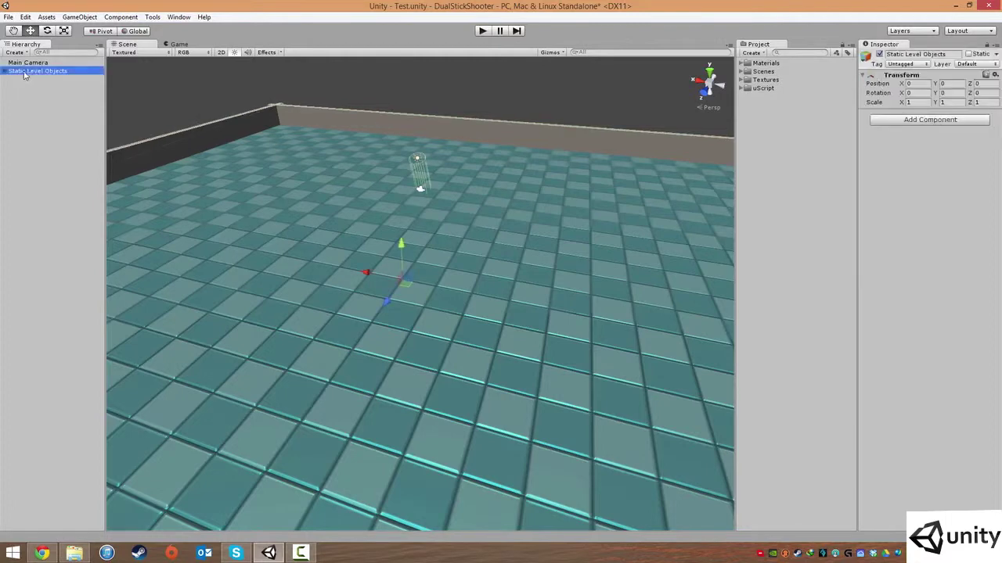
middle_drag(526, 234, 529, 260)
scroll(528, 262, down, 8)
mouse_move(423, 301)
mouse_down()
mouse_move(474, 352)
mouse_move(482, 283)
mouse_move(321, 263)
mouse_move(404, 232)
mouse_move(458, 327)
mouse_move(439, 311)
mouse_up()
key(ctrl+z)
key(ctrl+z)
scroll(459, 275, up, 10)
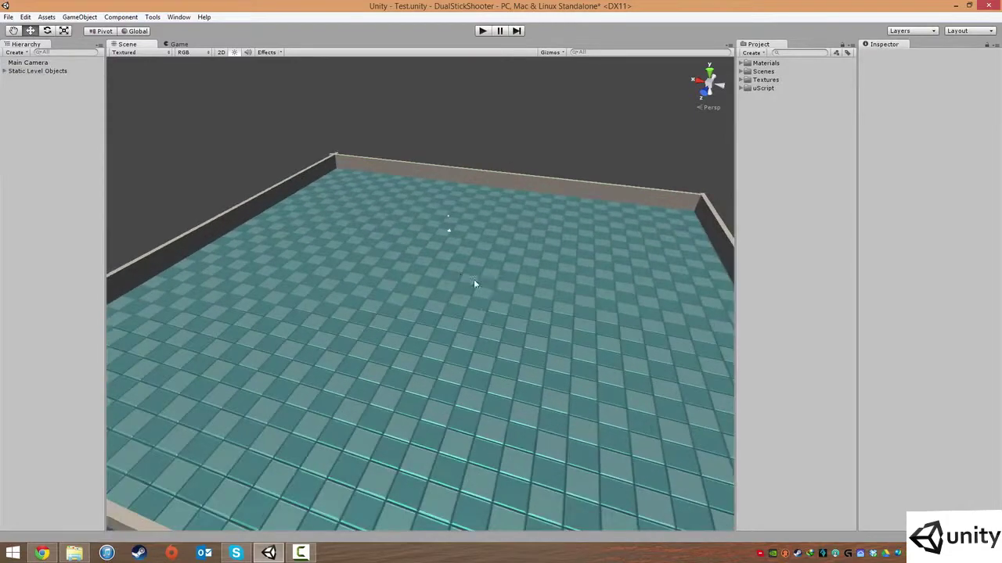
alt+drag(512, 313, 485, 334)
scroll(477, 297, down, 10)
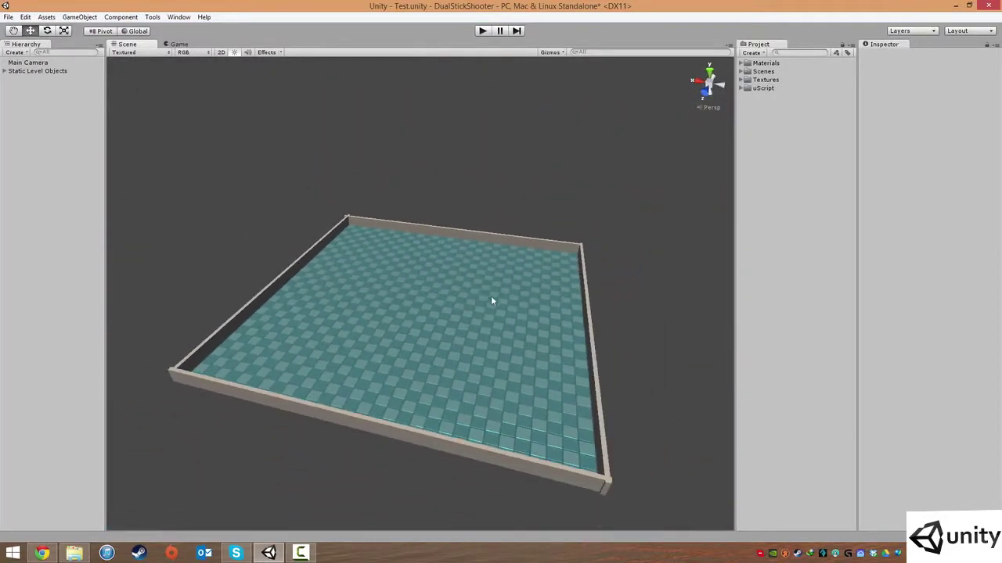
scroll(491, 295, up, 4)
scroll(492, 297, up, 3)
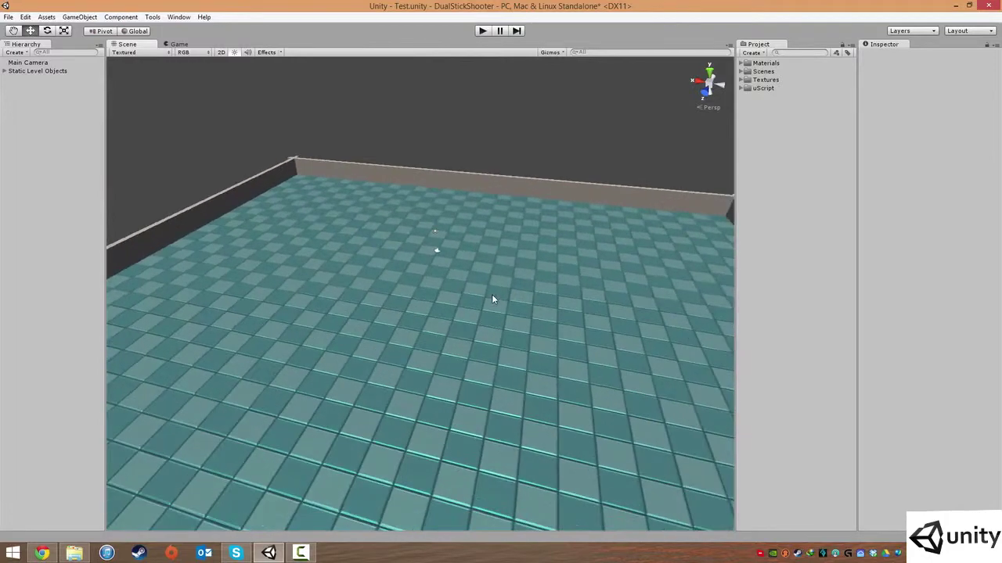
Step: Create a new material named M_Sides in the Materials folder
click(756, 64)
click(745, 62)
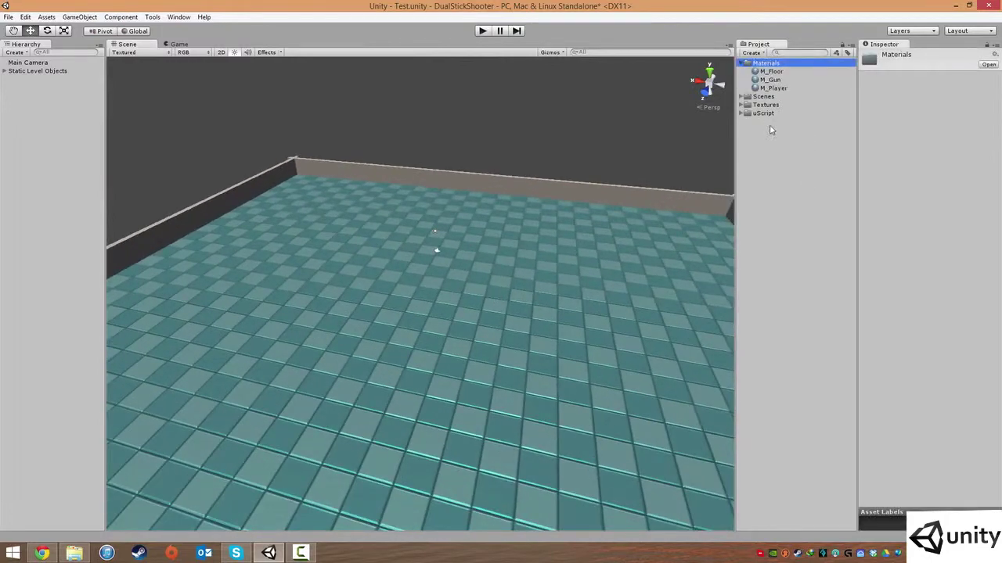
right_click(769, 66)
mouse_move(786, 70)
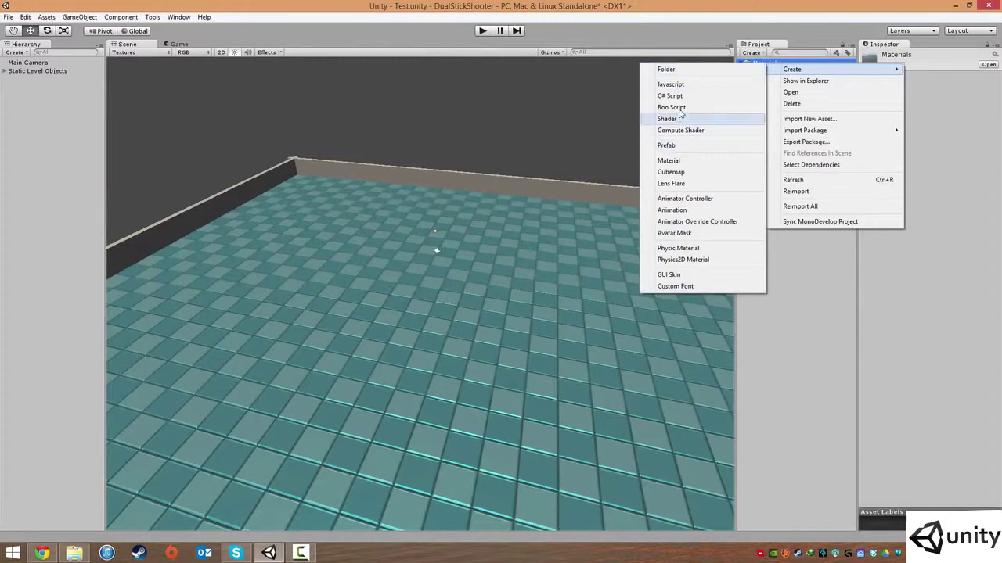
click(683, 161)
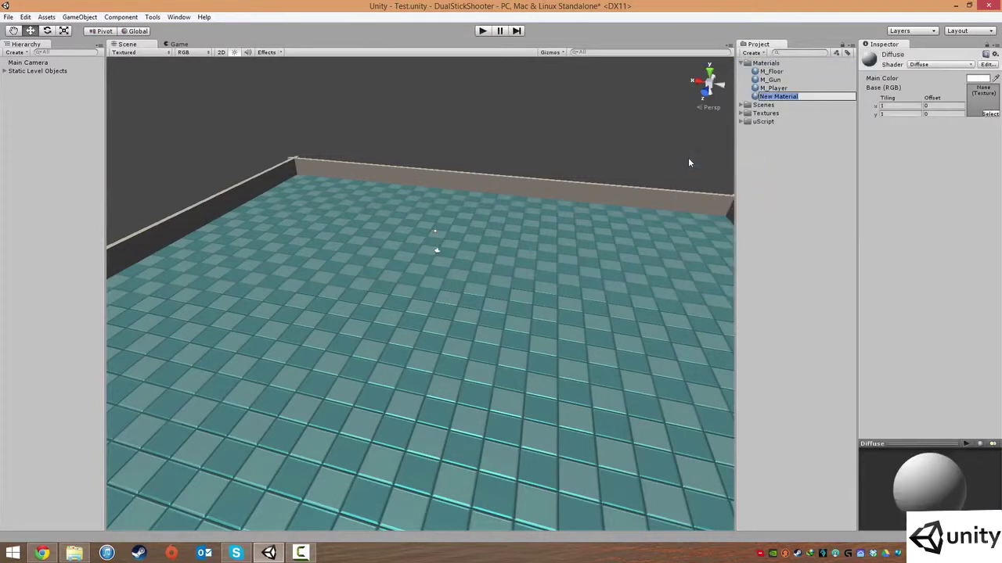
text(M_Sides)
key(Return)
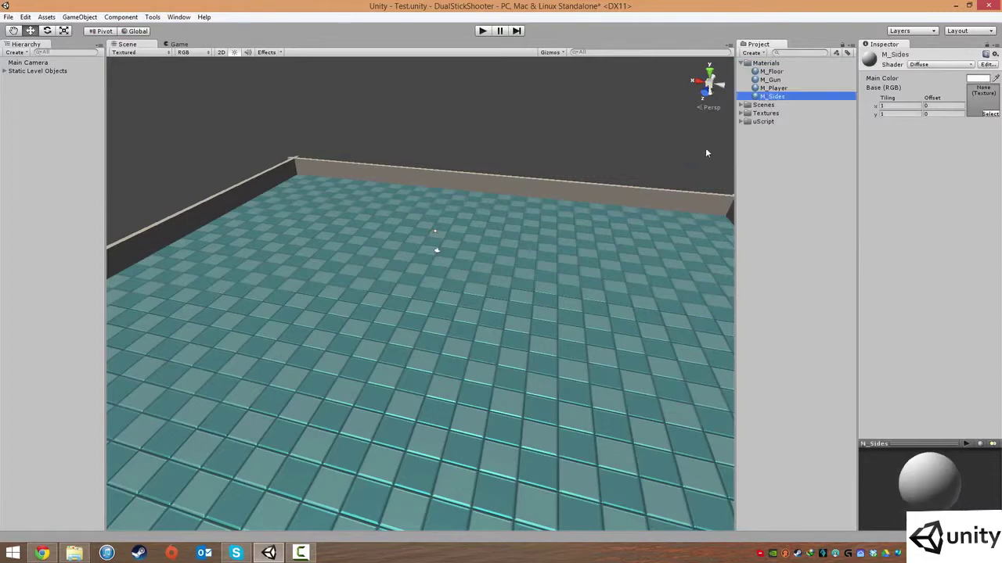
Step: Give M_Sides the Specular shader and a blue main color of about R 15, G 86, B 202
middle_drag(705, 148, 667, 141)
click(931, 65)
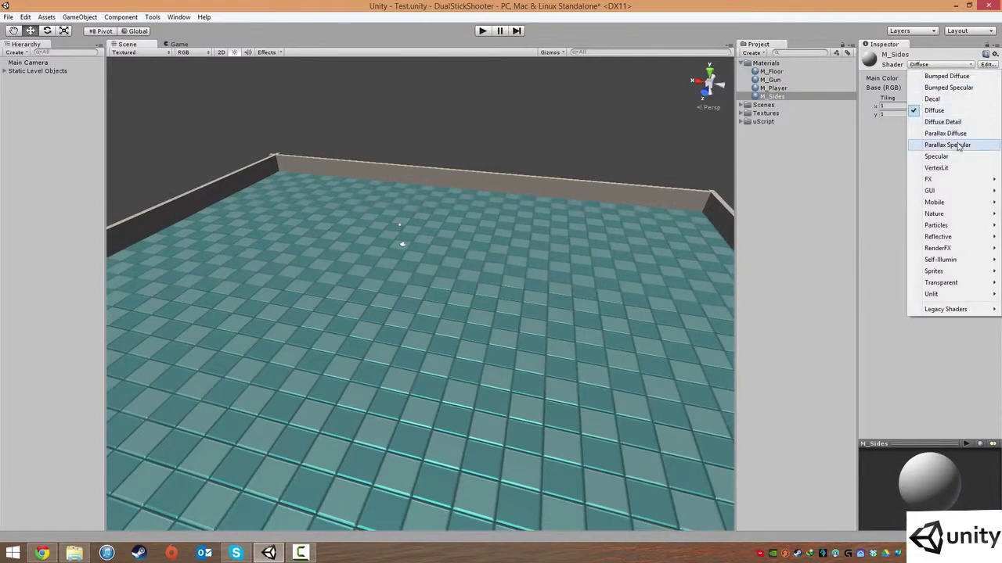
click(956, 158)
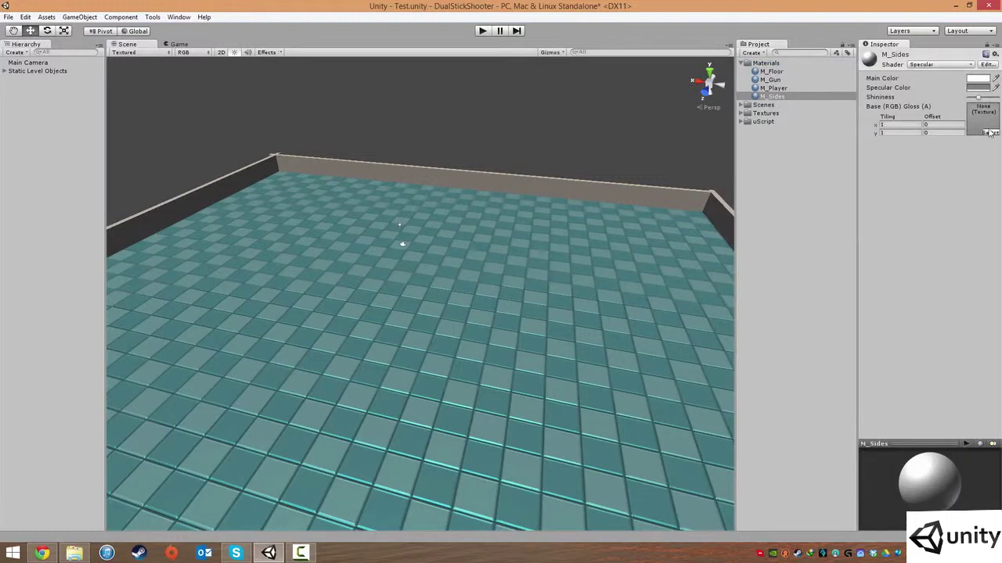
click(976, 78)
drag(709, 292, 692, 240)
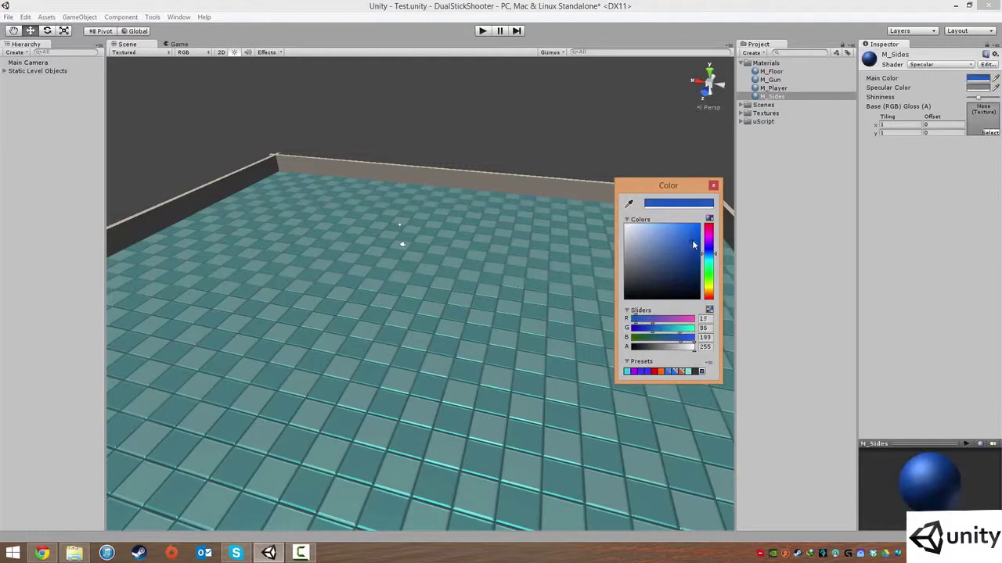
click(713, 185)
Step: Set the specular color of M_Sides to a saturated cyan
click(974, 88)
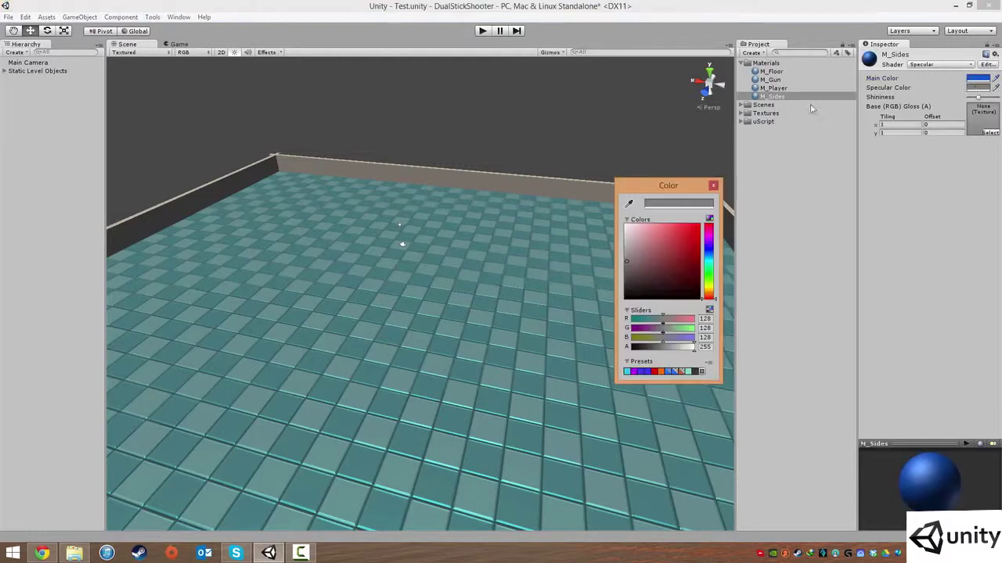
drag(704, 277, 699, 246)
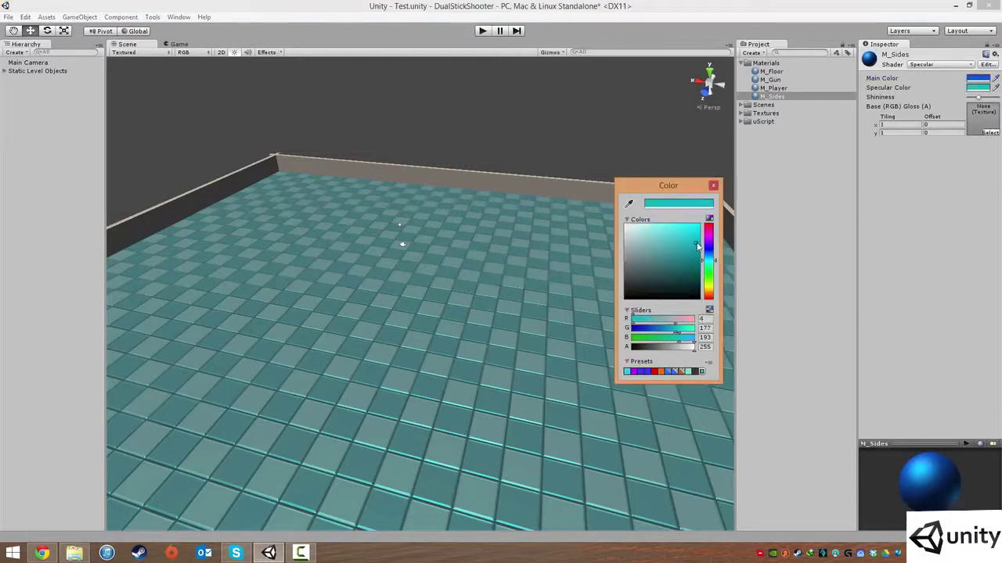
click(713, 185)
Step: Apply the M_Sides material to each of the boundary walls around the floor
drag(761, 97, 615, 193)
middle_drag(648, 205, 626, 215)
alt+drag(626, 215, 652, 199)
middle_drag(630, 235, 469, 258)
alt+drag(469, 257, 829, 257)
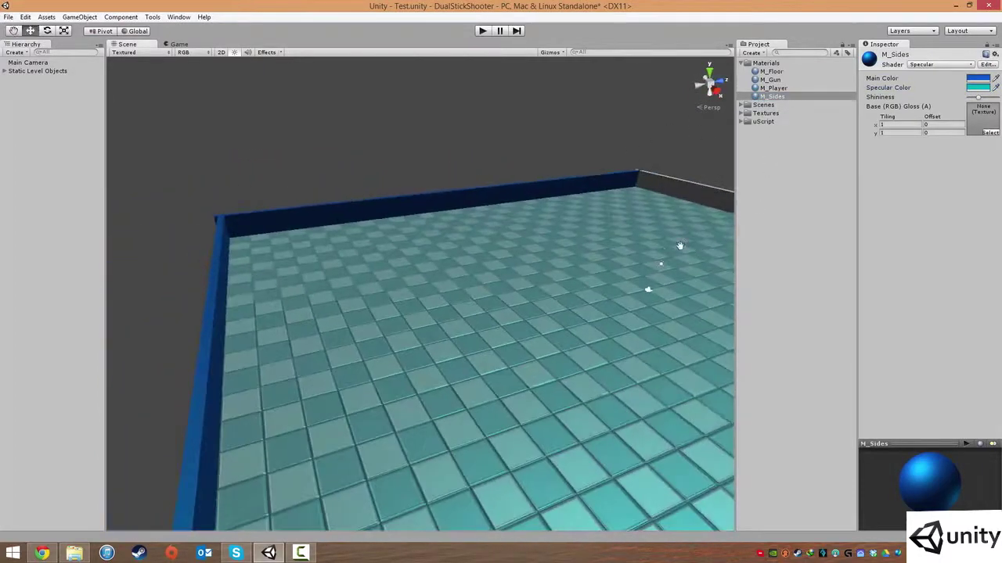
middle_drag(829, 257, 610, 274)
drag(776, 97, 586, 283)
alt+drag(483, 285, 676, 256)
middle_drag(677, 256, 443, 289)
alt+drag(443, 289, 572, 274)
drag(771, 96, 618, 264)
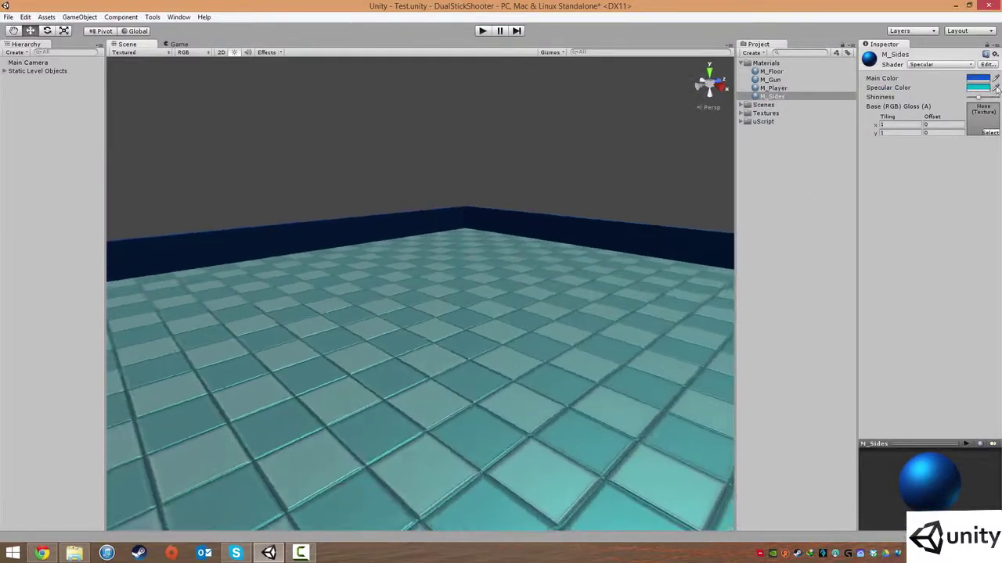
Step: Change the main color of M_Sides to teal and check the walls from several angles
click(978, 78)
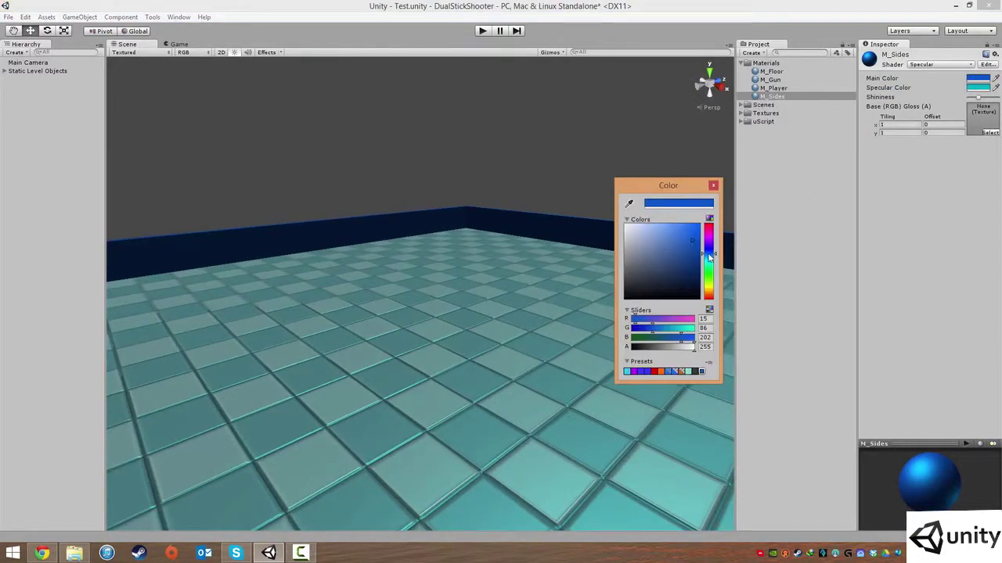
mouse_move(674, 245)
mouse_down()
mouse_move(657, 231)
mouse_move(676, 231)
mouse_move(710, 259)
mouse_up()
click(713, 186)
click(586, 159)
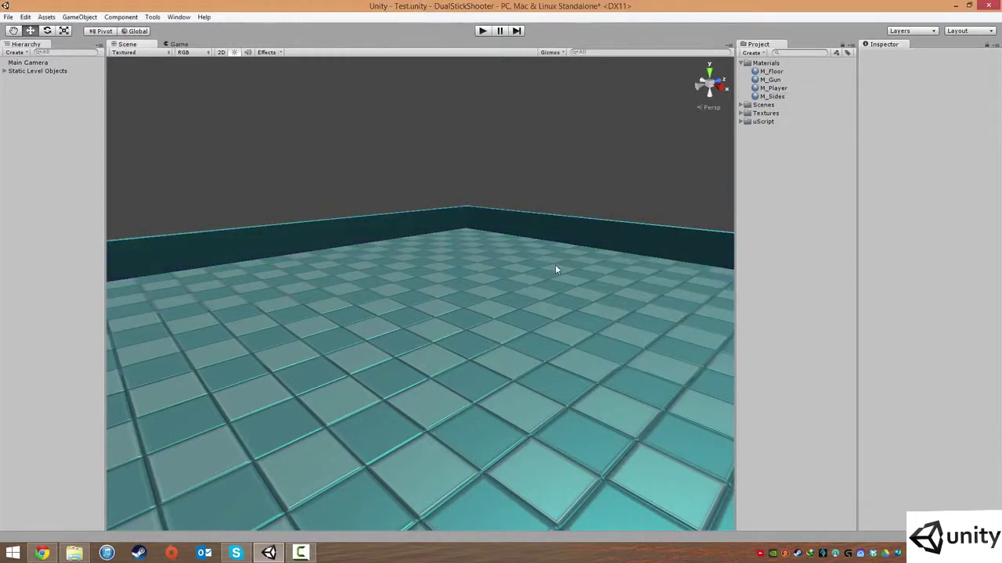
alt+drag(558, 268, 297, 270)
middle_drag(298, 270, 680, 257)
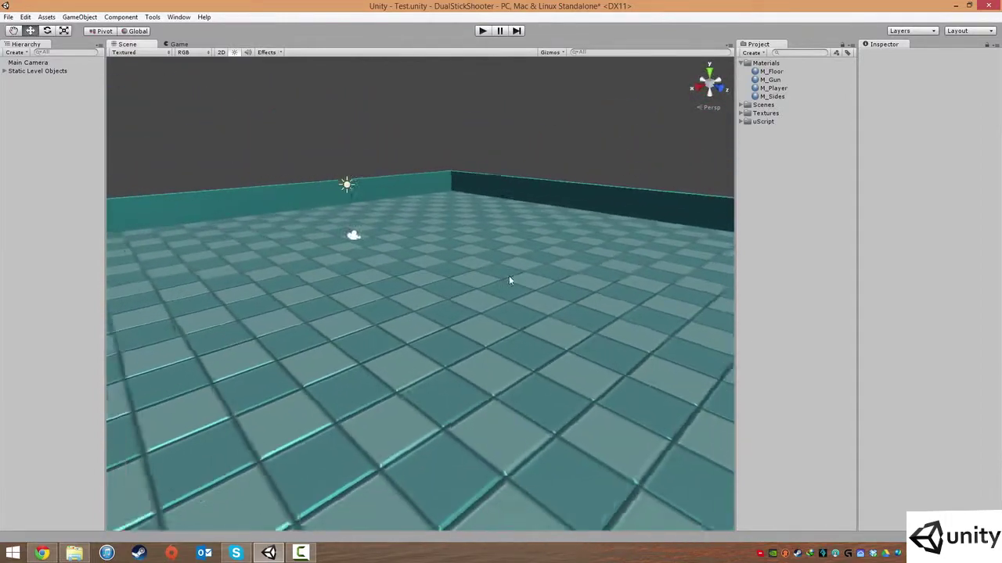
scroll(508, 275, down, 7)
scroll(500, 272, up, 4)
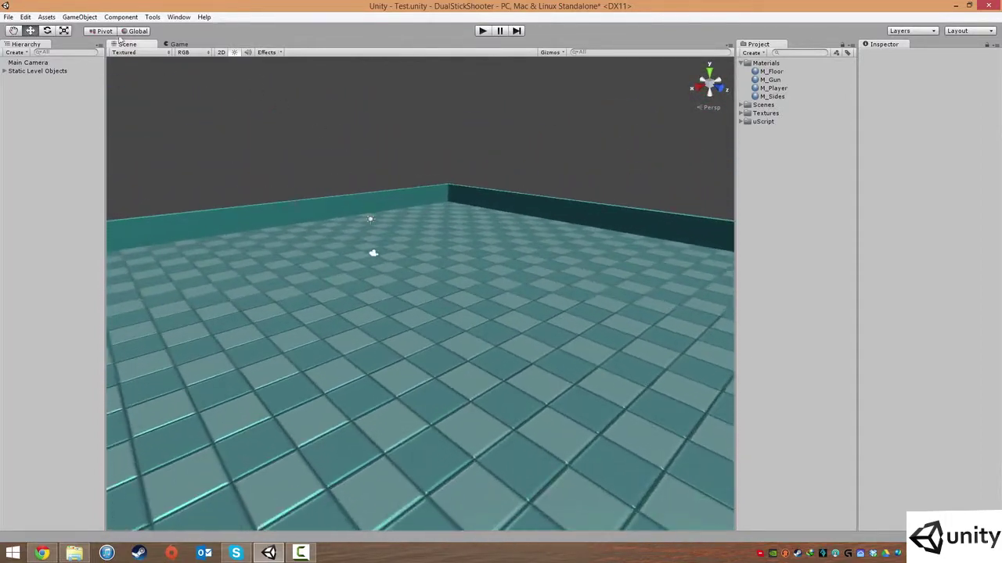
Step: Open the project's quality settings and switch the quality level to Fantastic
click(25, 17)
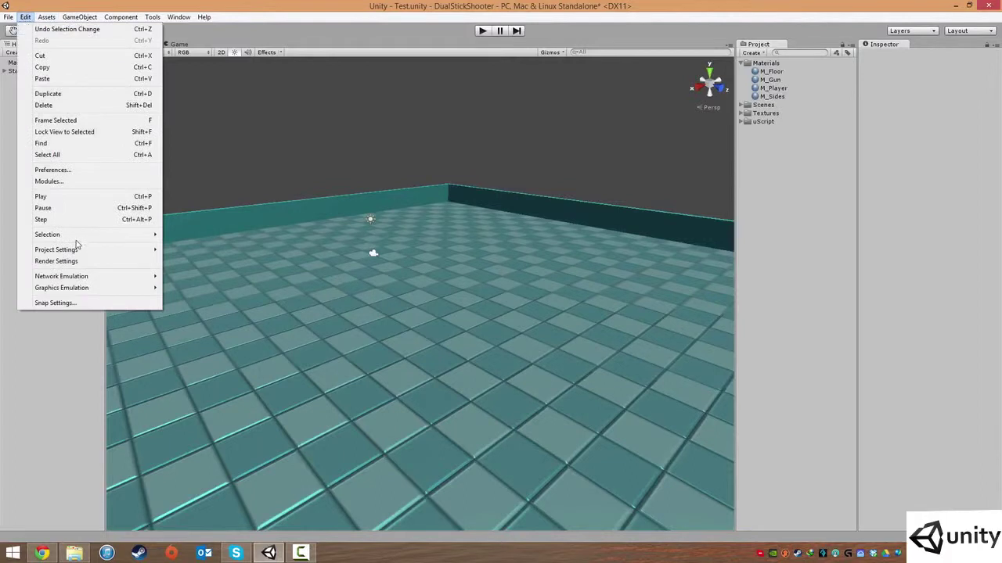
mouse_move(79, 254)
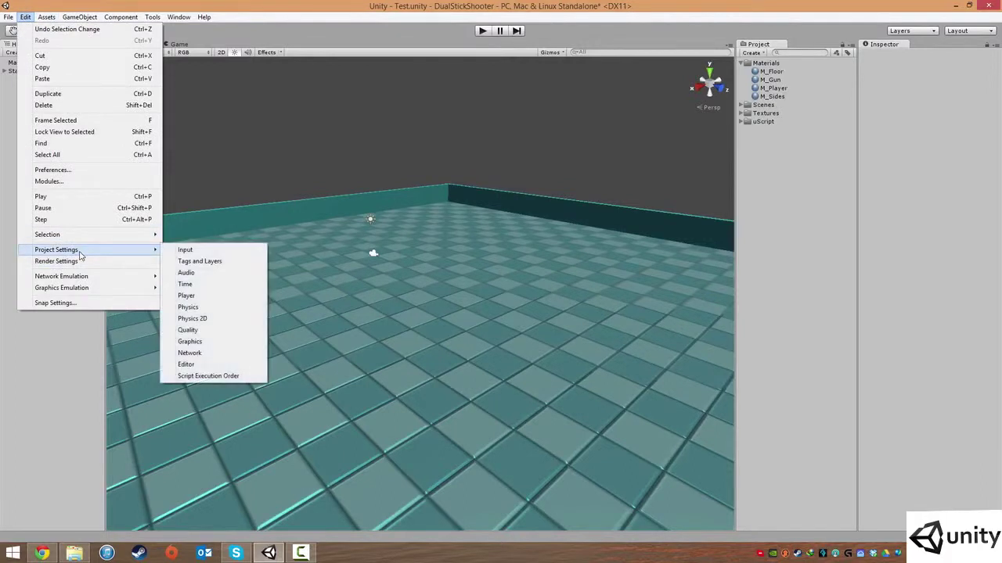
click(205, 332)
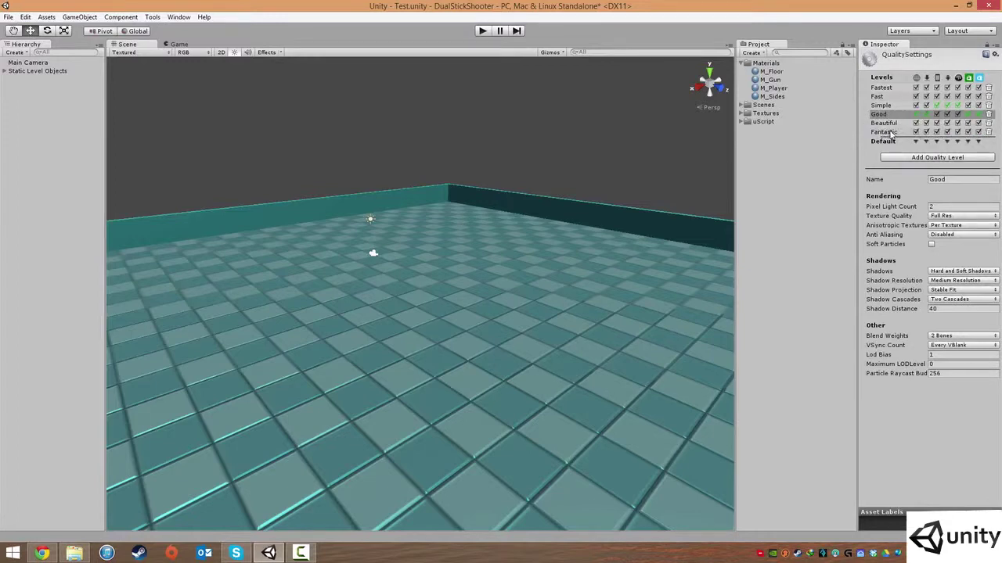
click(884, 132)
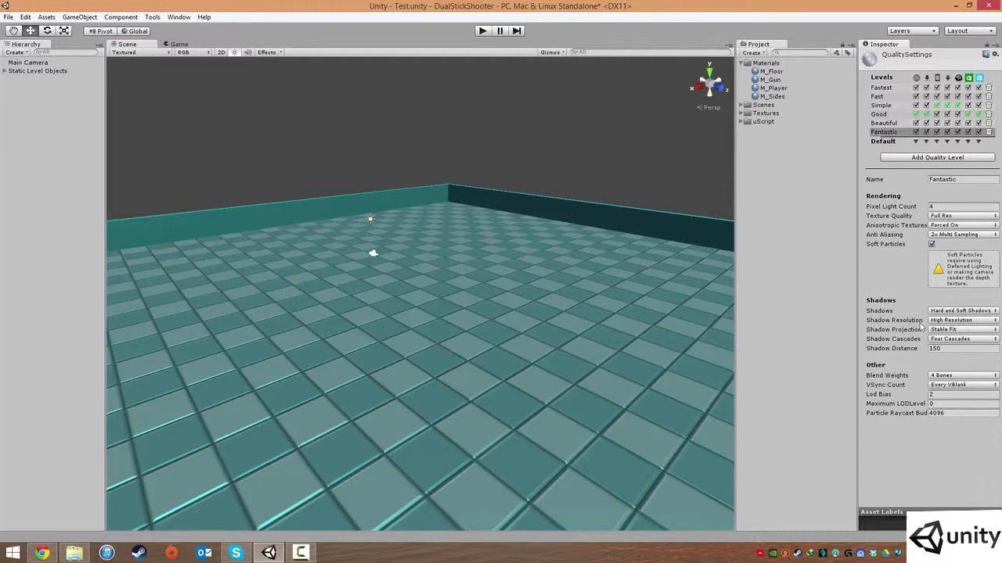
Step: Switch the quality level to Good for comparison with the floor's rendering, and return it to Fantastic
alt+drag(489, 249, 540, 235)
click(878, 114)
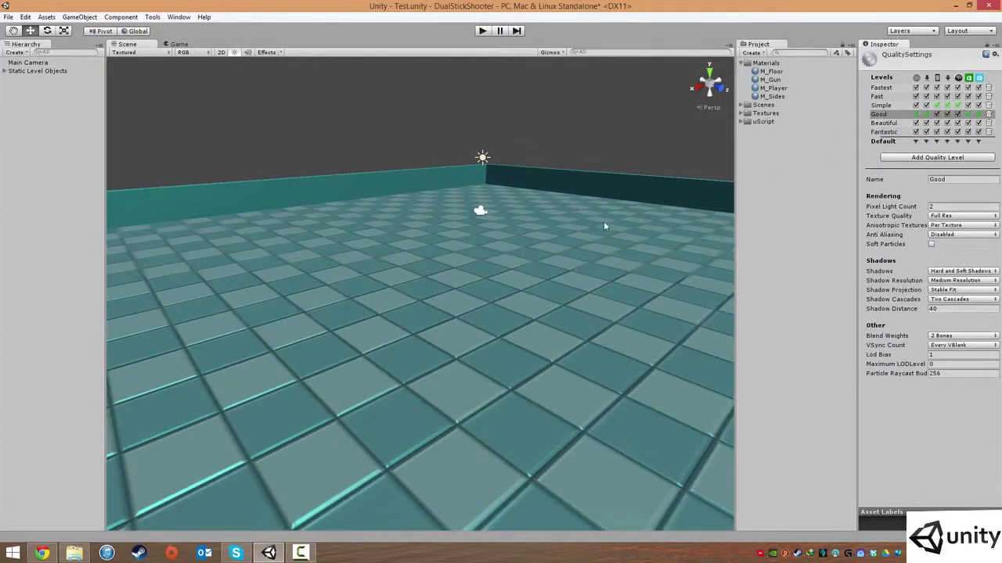
click(884, 133)
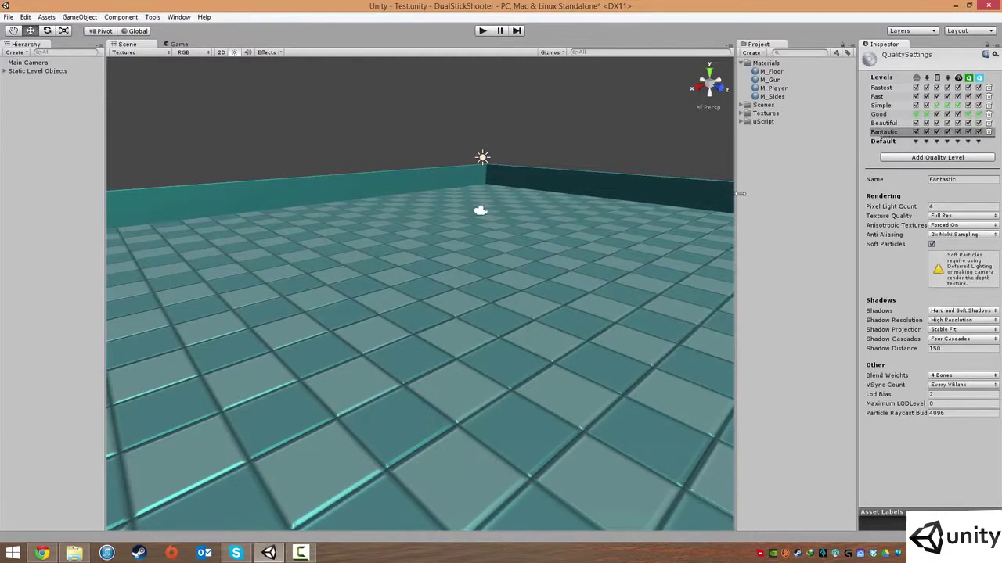
Step: Examine the tiled floor and boundary walls from several angles and distances at the Fantastic quality level
alt+drag(665, 234, 454, 269)
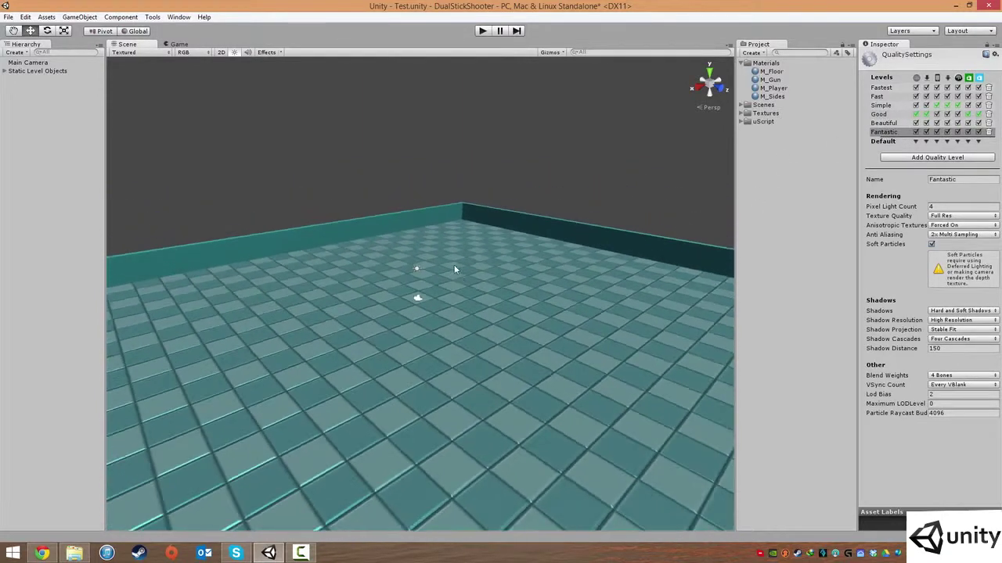
scroll(458, 269, down, 7)
middle_drag(496, 316, 500, 287)
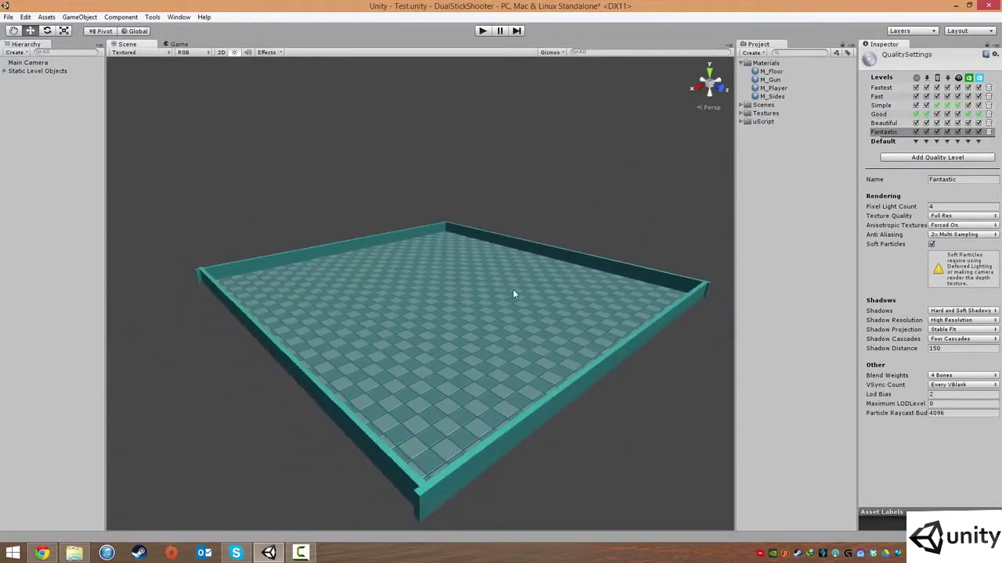
alt+drag(538, 275, 481, 331)
scroll(485, 345, up, 6)
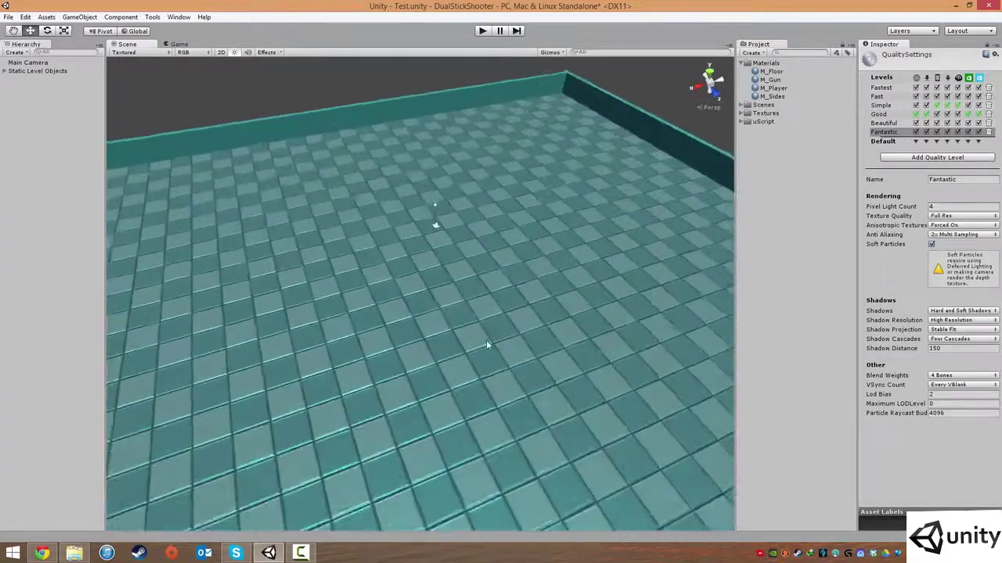
alt+drag(514, 371, 428, 175)
scroll(501, 258, down, 4)
alt+drag(501, 261, 519, 316)
scroll(509, 331, down, 2)
scroll(525, 250, down, 2)
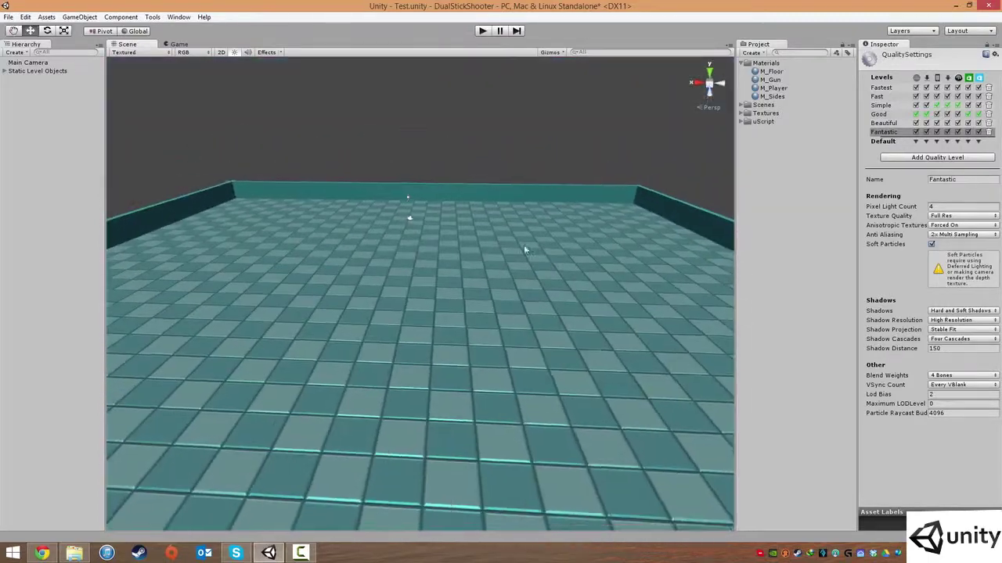
Step: Collapse the Materials folder, clear the selection and save the current scene
click(748, 63)
click(813, 138)
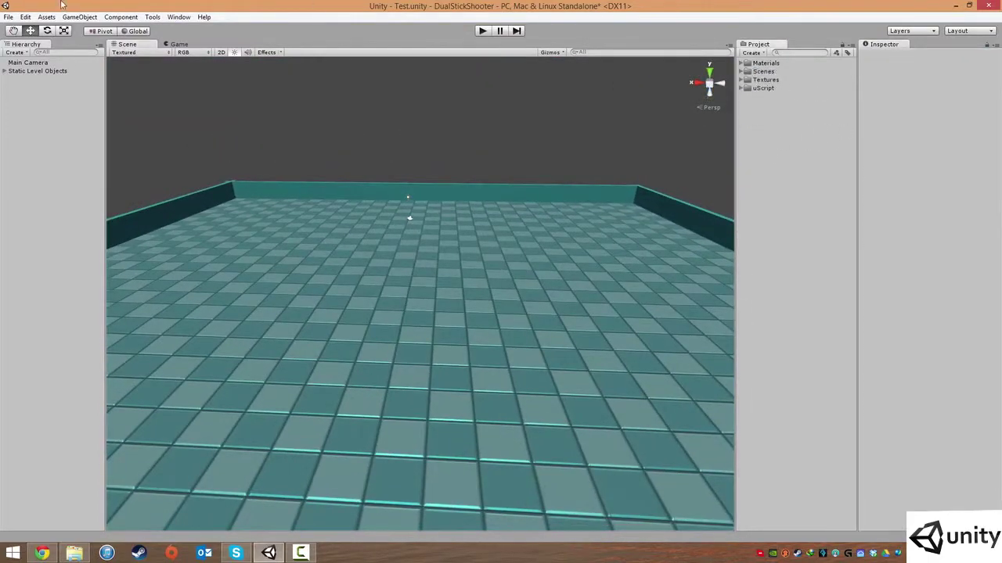
click(8, 17)
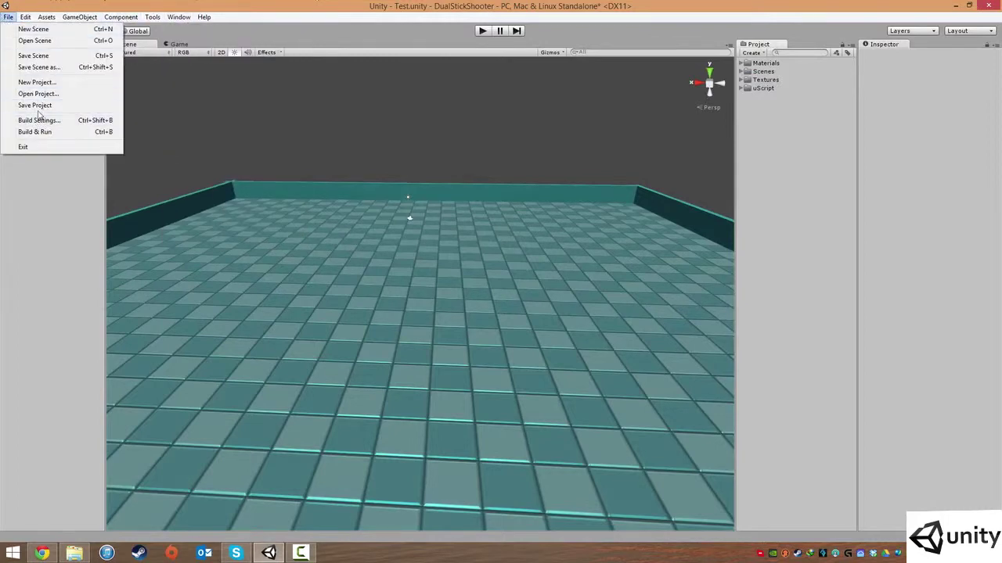
click(40, 58)
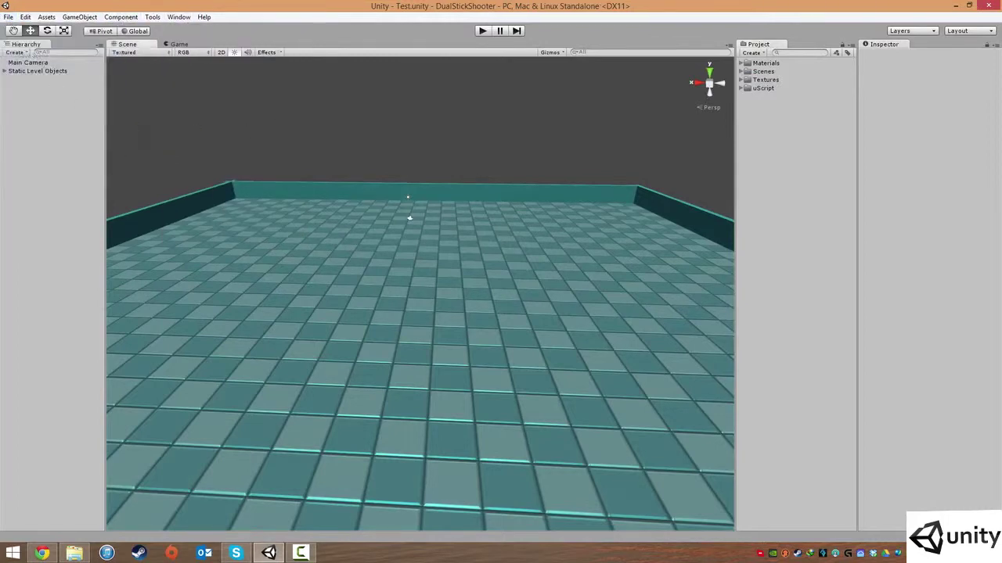